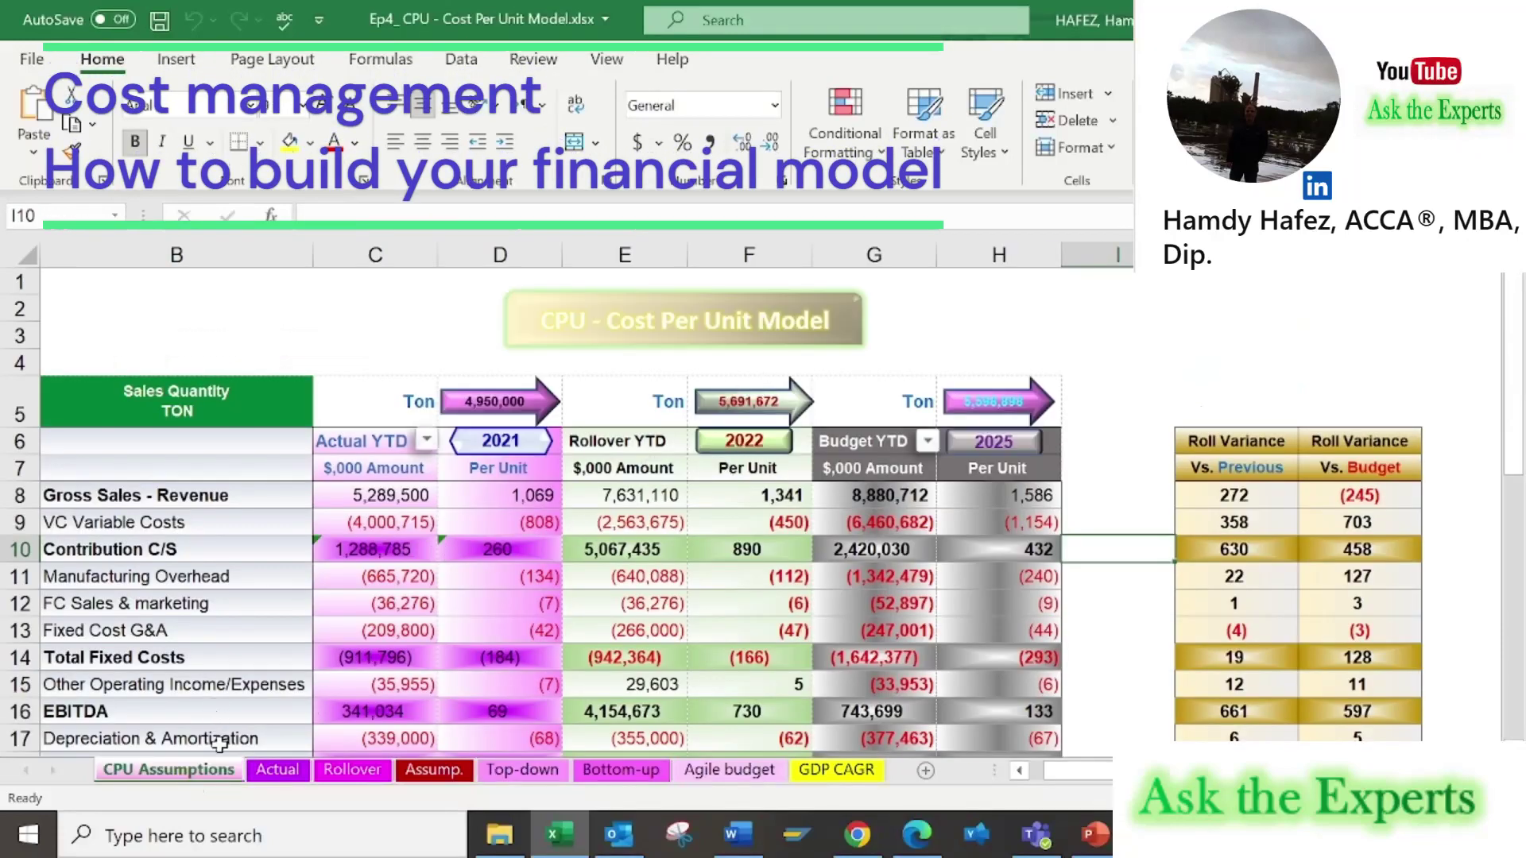
- Look through the Actual, Rollover, Assump. and Top-down sheets in turn
left_click(270, 772)
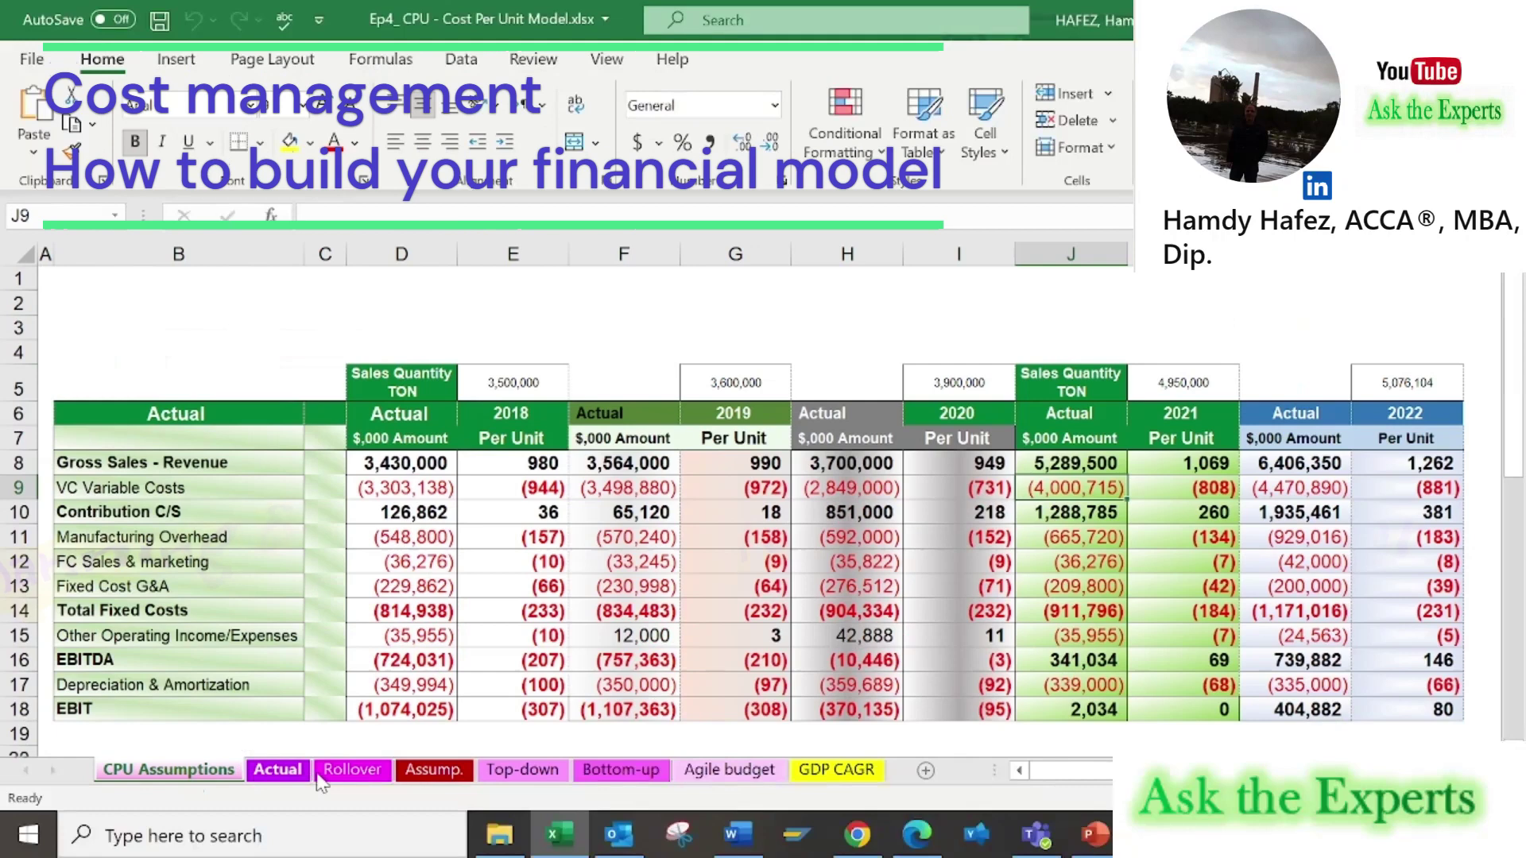
left_click(350, 770)
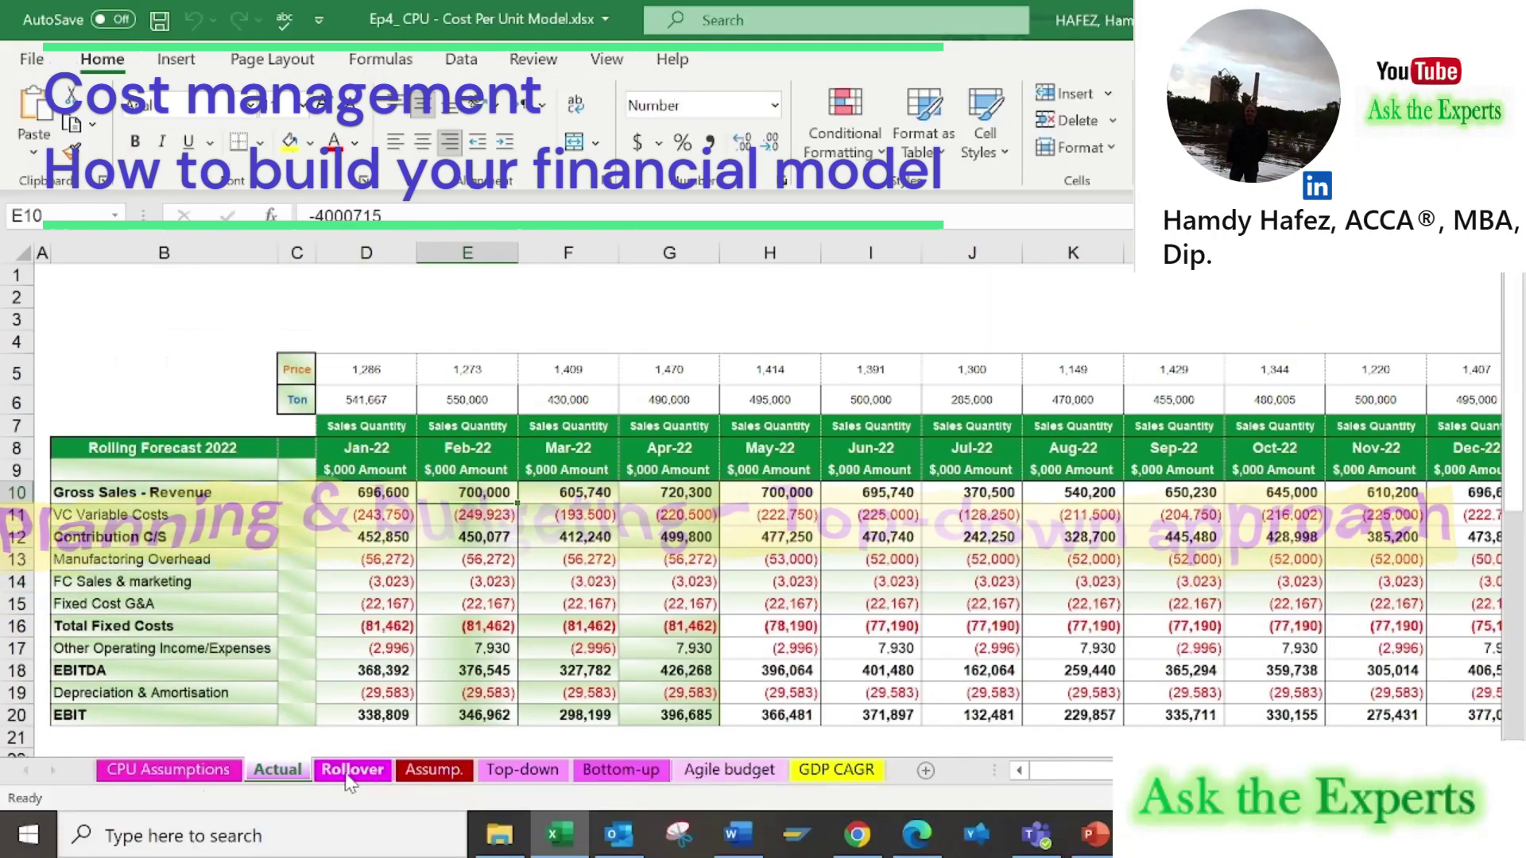
left_click(412, 773)
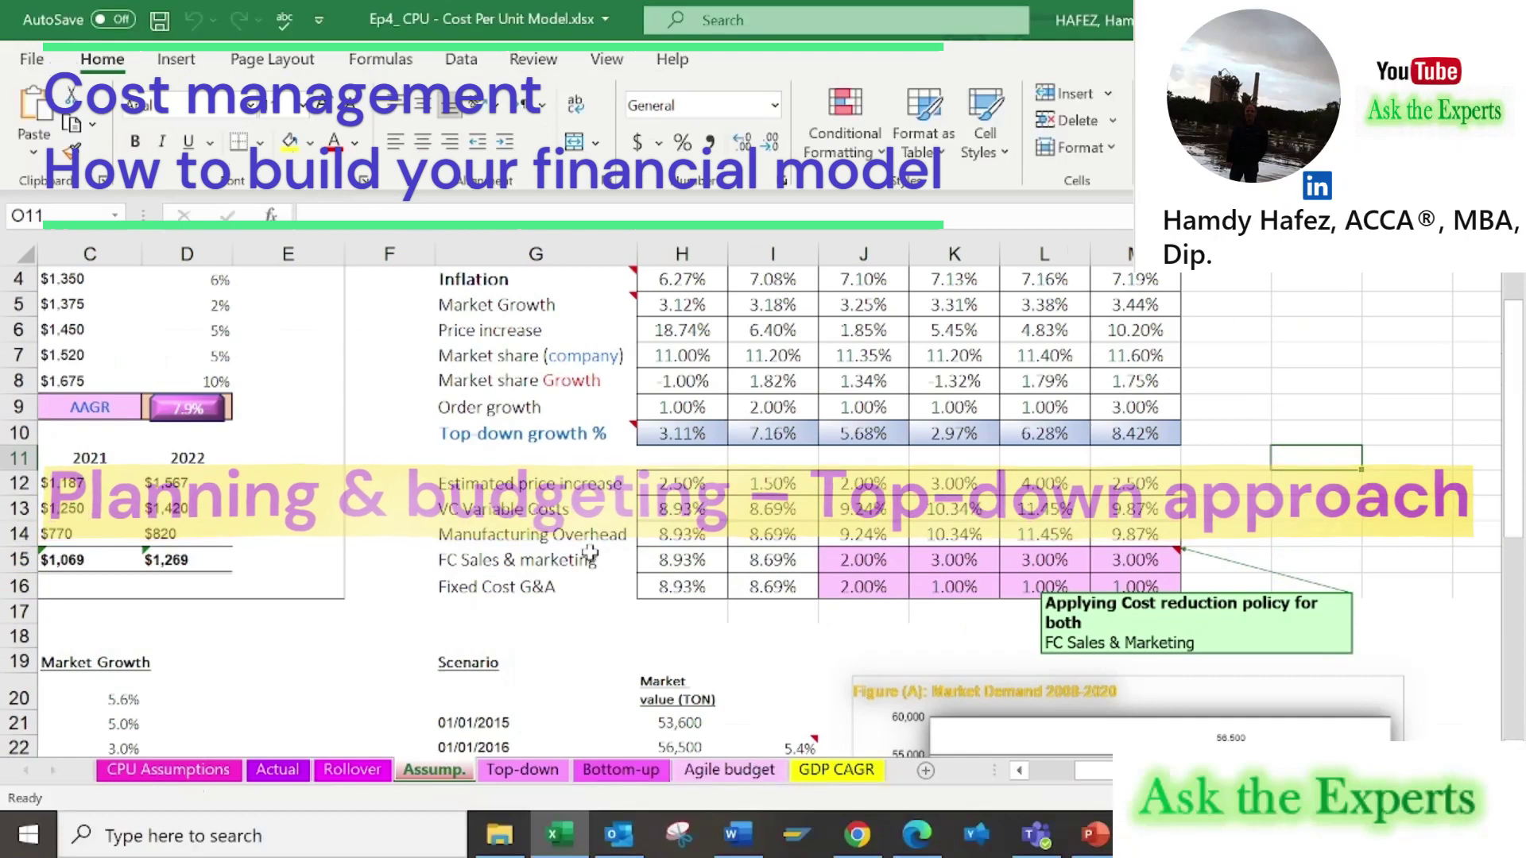
left_click(507, 773)
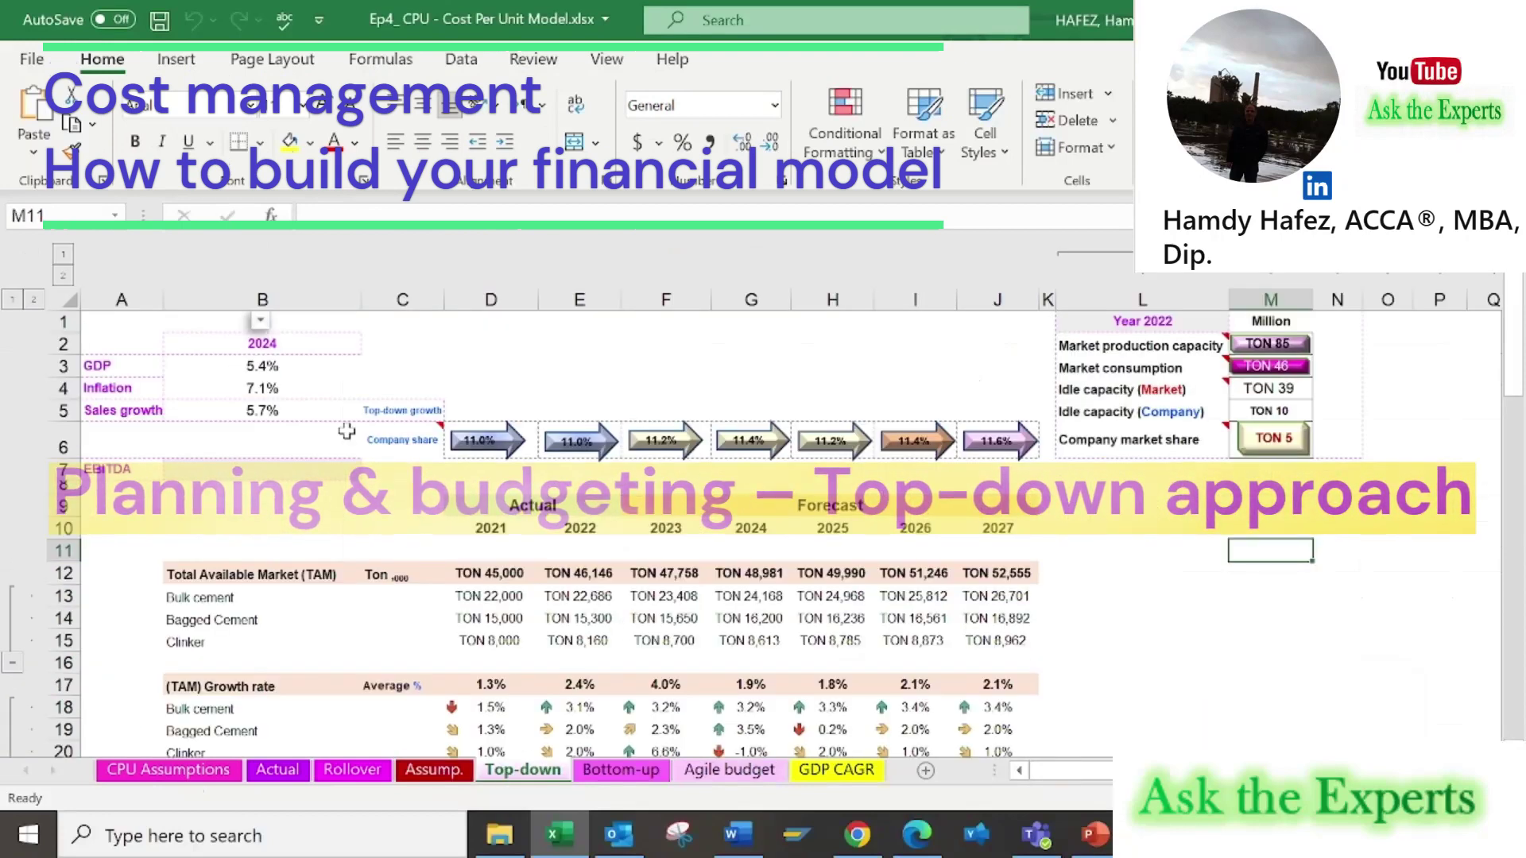
- Set the year above the GDP, inflation and sales growth rates to 2026, and finally to 2023
left_click(344, 341)
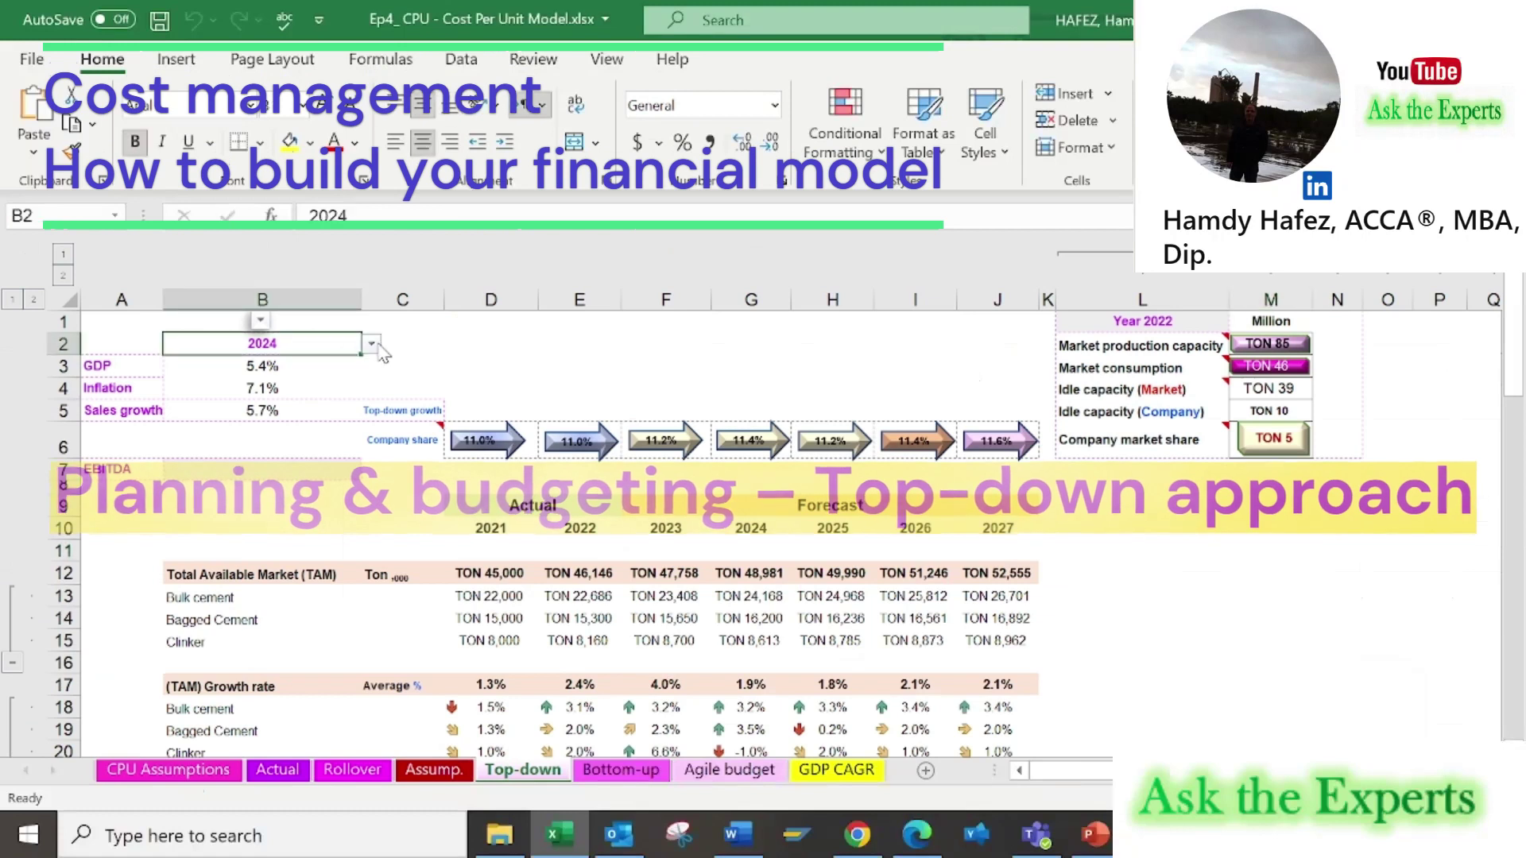
left_click(371, 343)
left_click(266, 431)
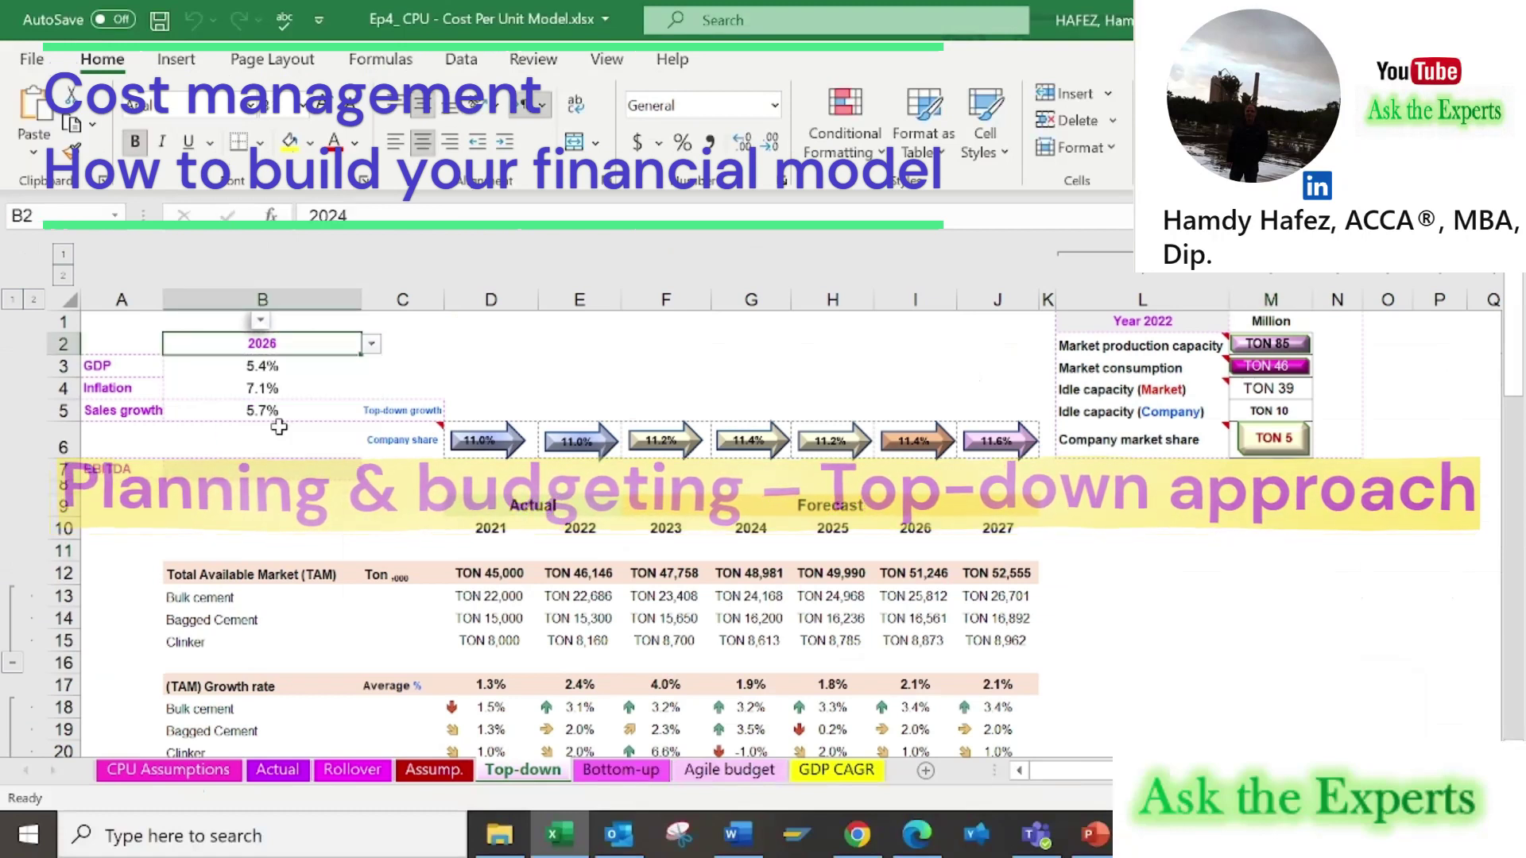
left_click(371, 344)
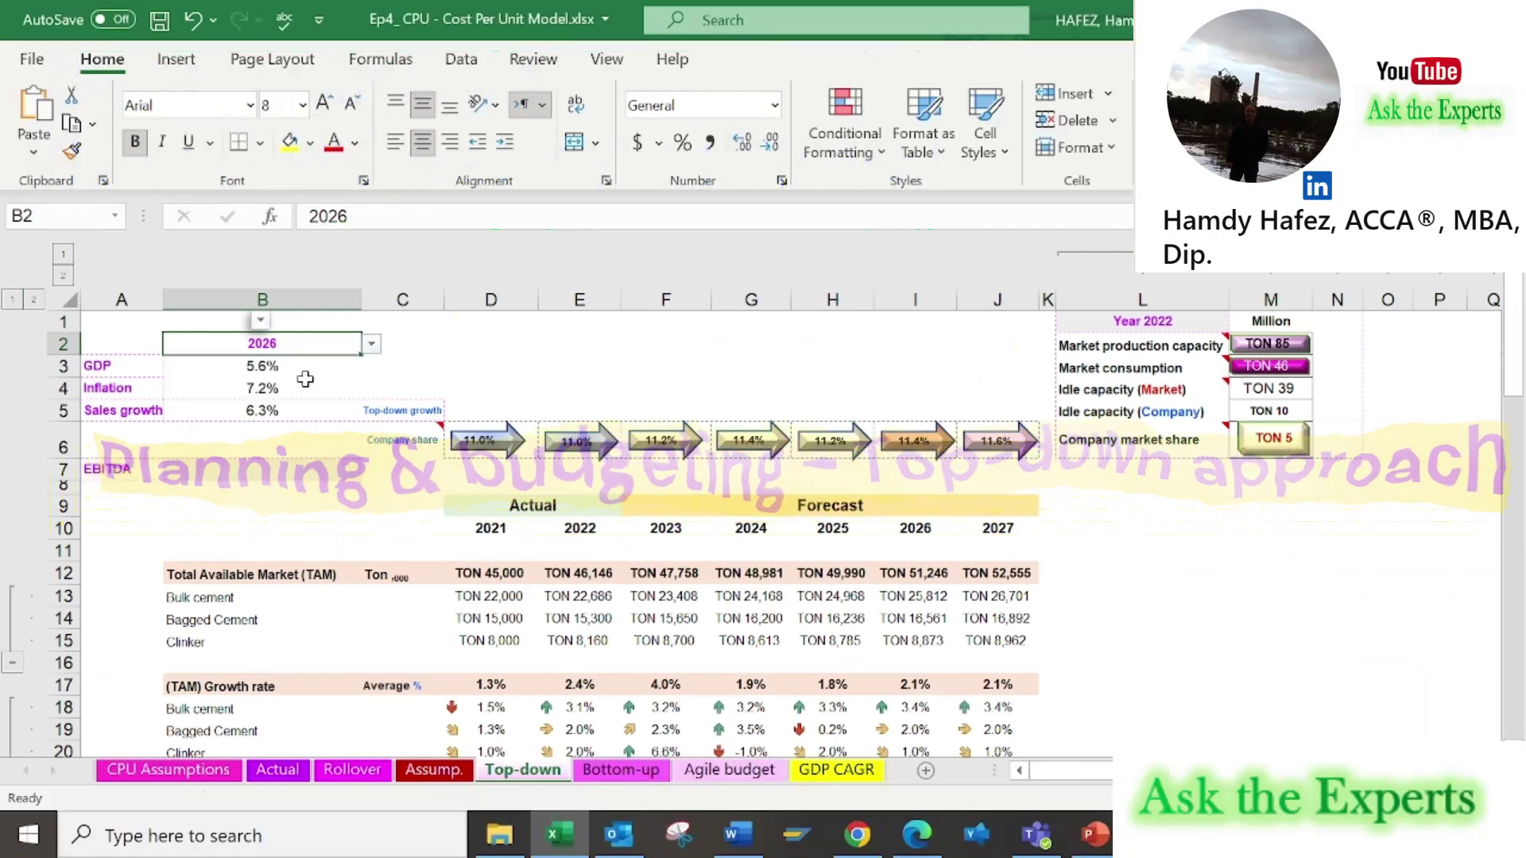
left_click(311, 379)
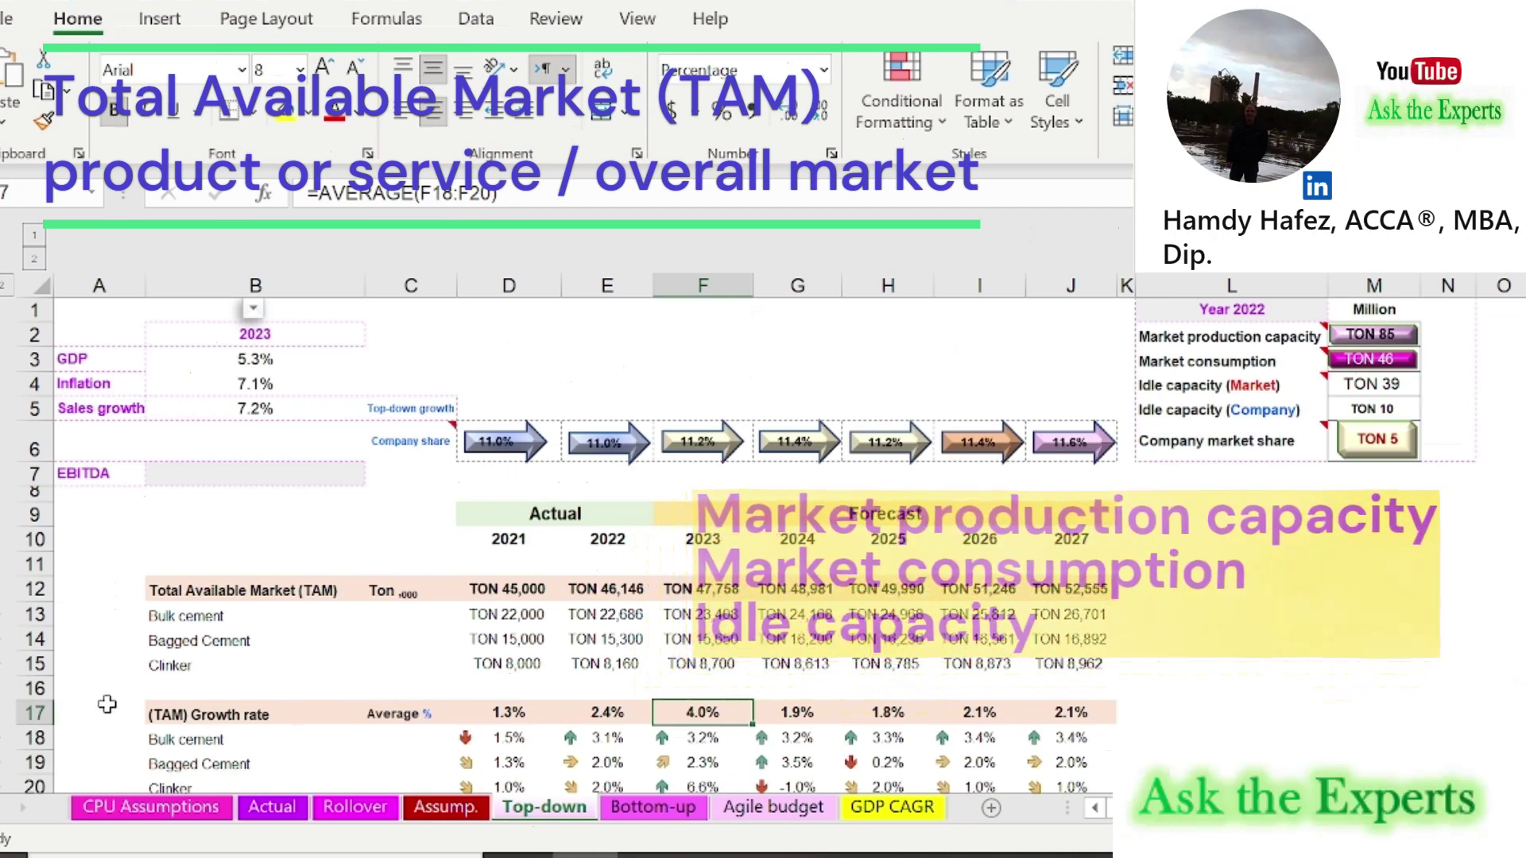
- Examine the Year 2022 market production capacity, consumption, idle capacity and company share figures, and return to the TAM growth rate section
scroll(107, 702, "right", 3)
mouse_move(777, 334)
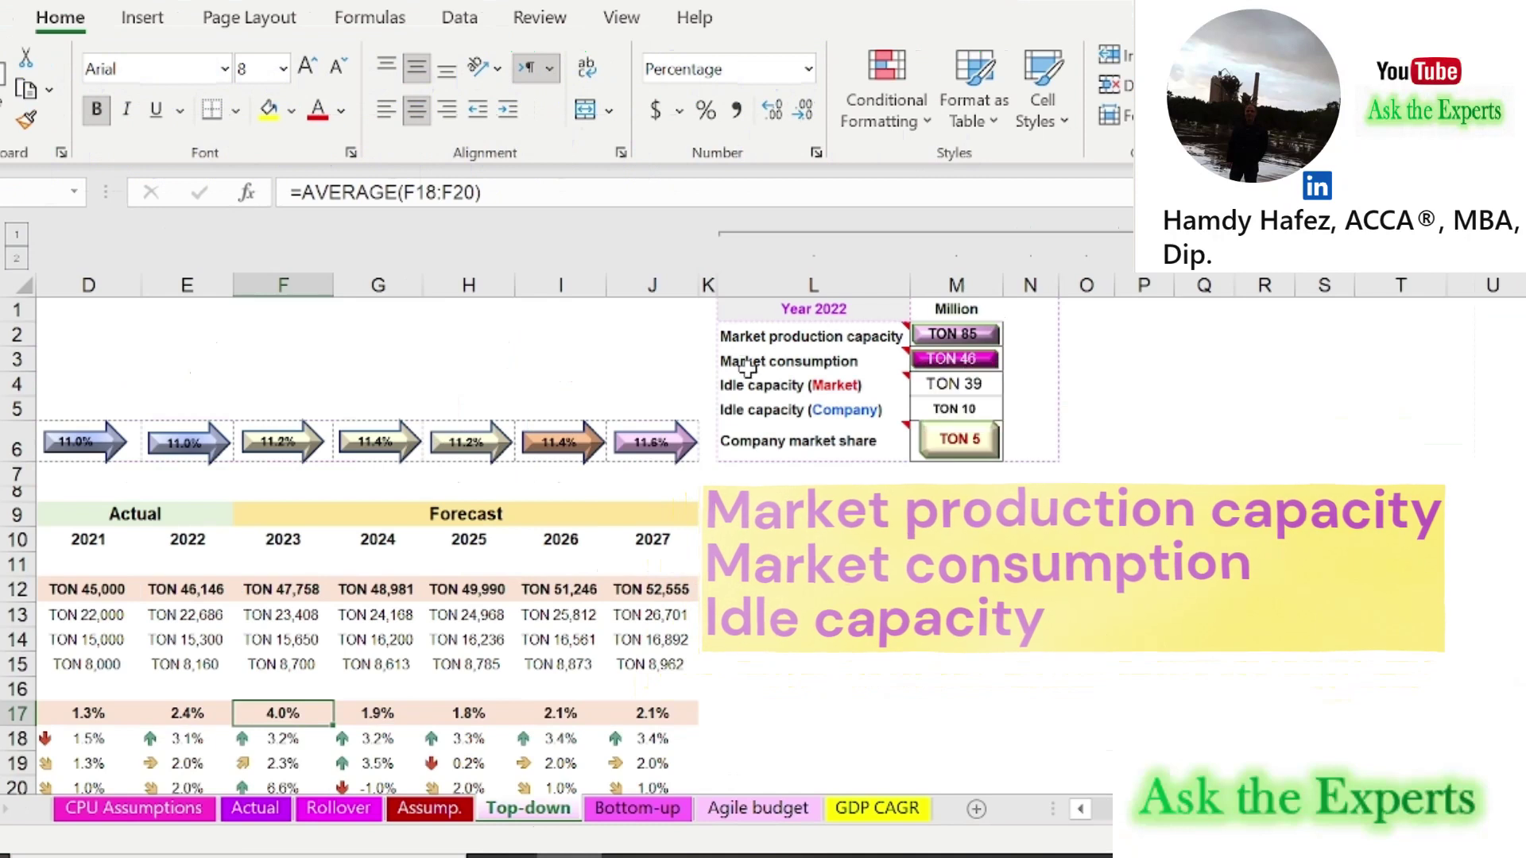
mouse_move(747, 367)
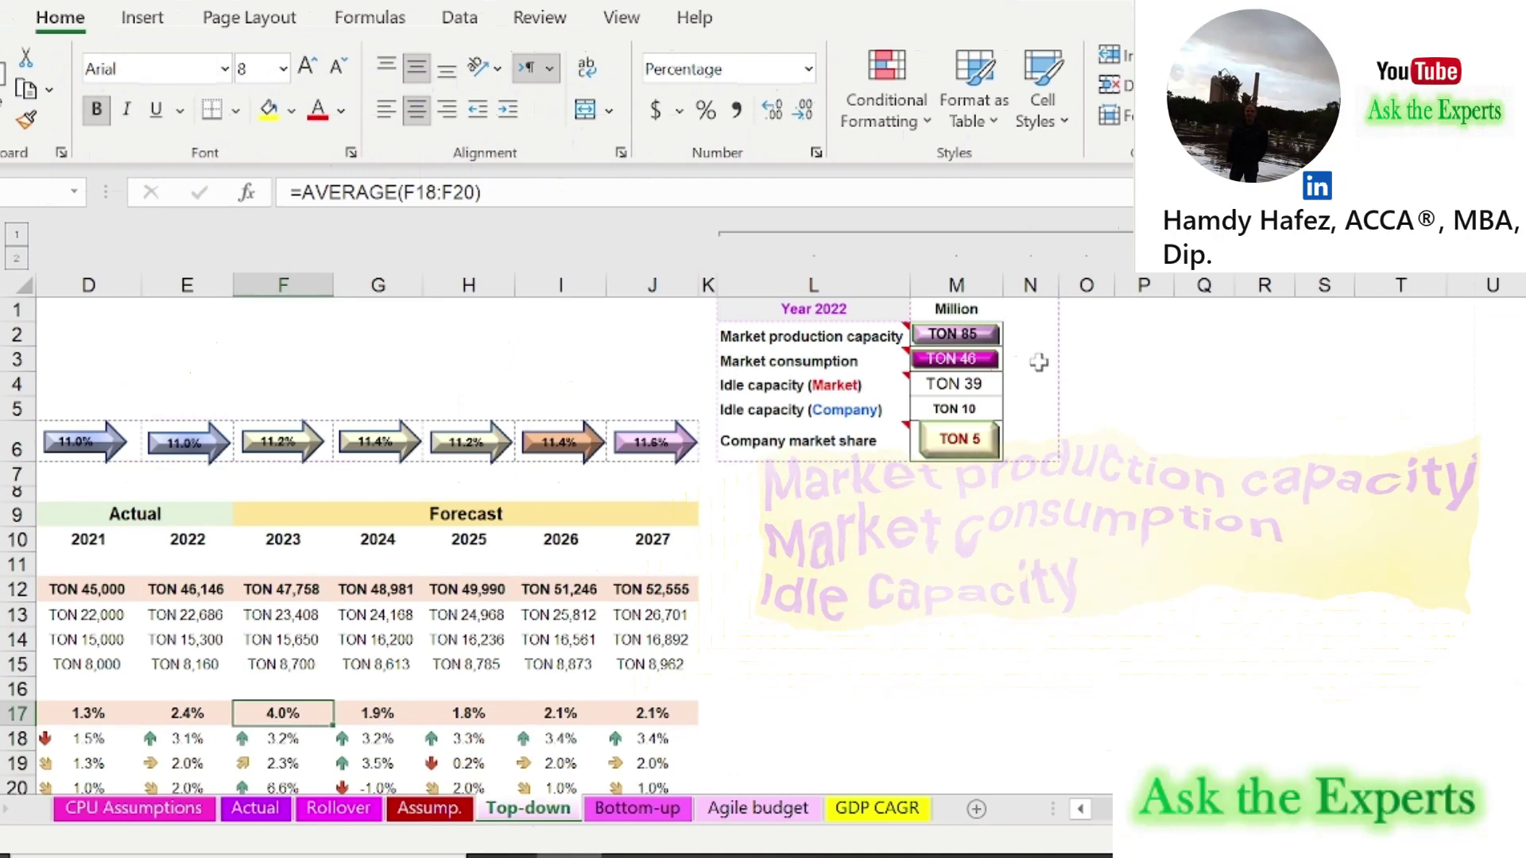
mouse_move(799, 384)
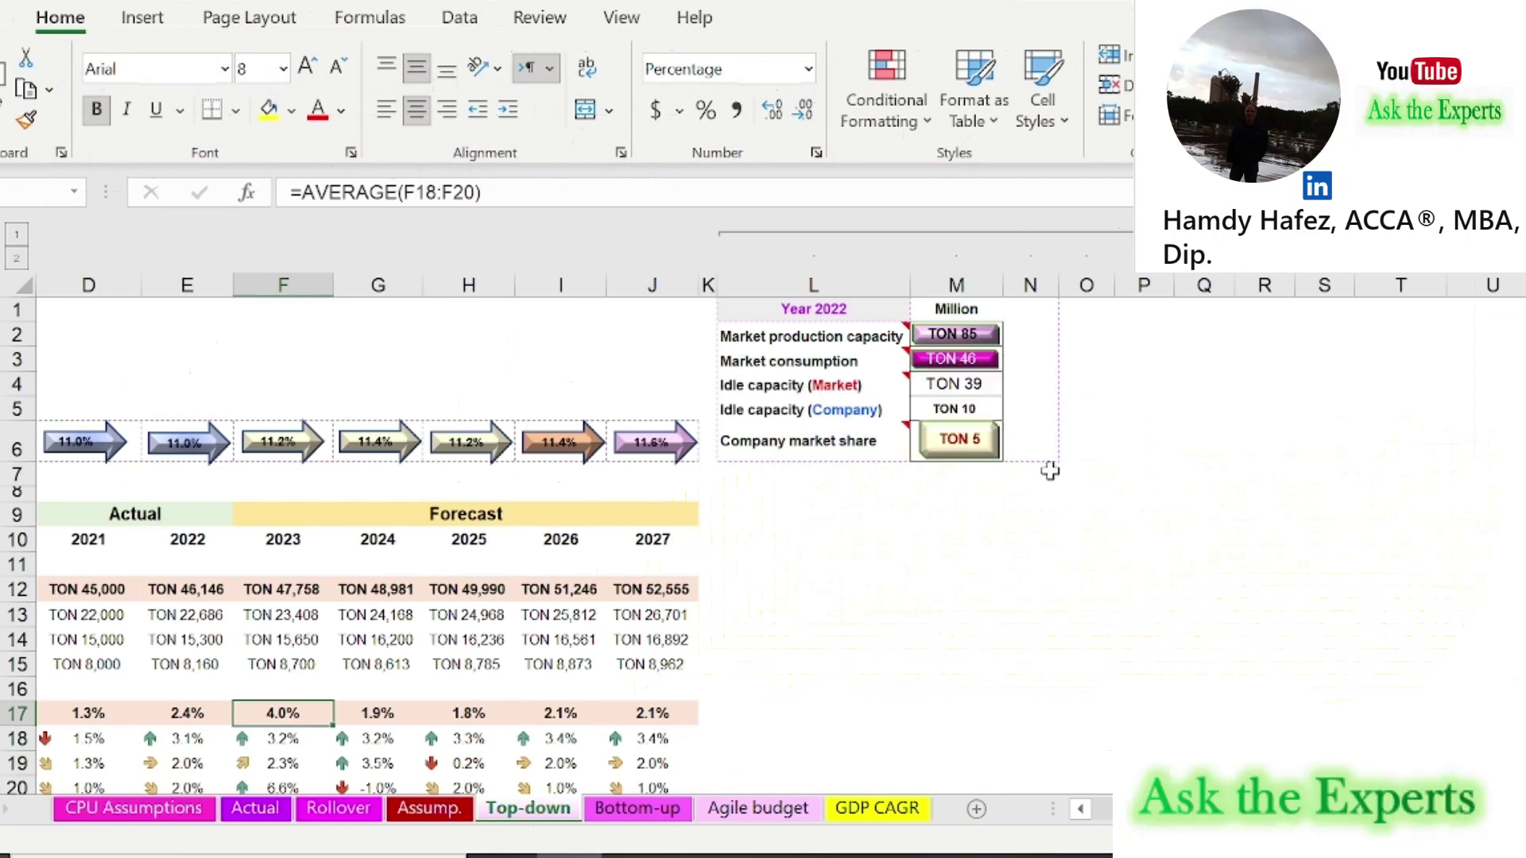
mouse_move(784, 427)
key("Left")
key("Left")
key("Left")
key("Left")
key("Left")
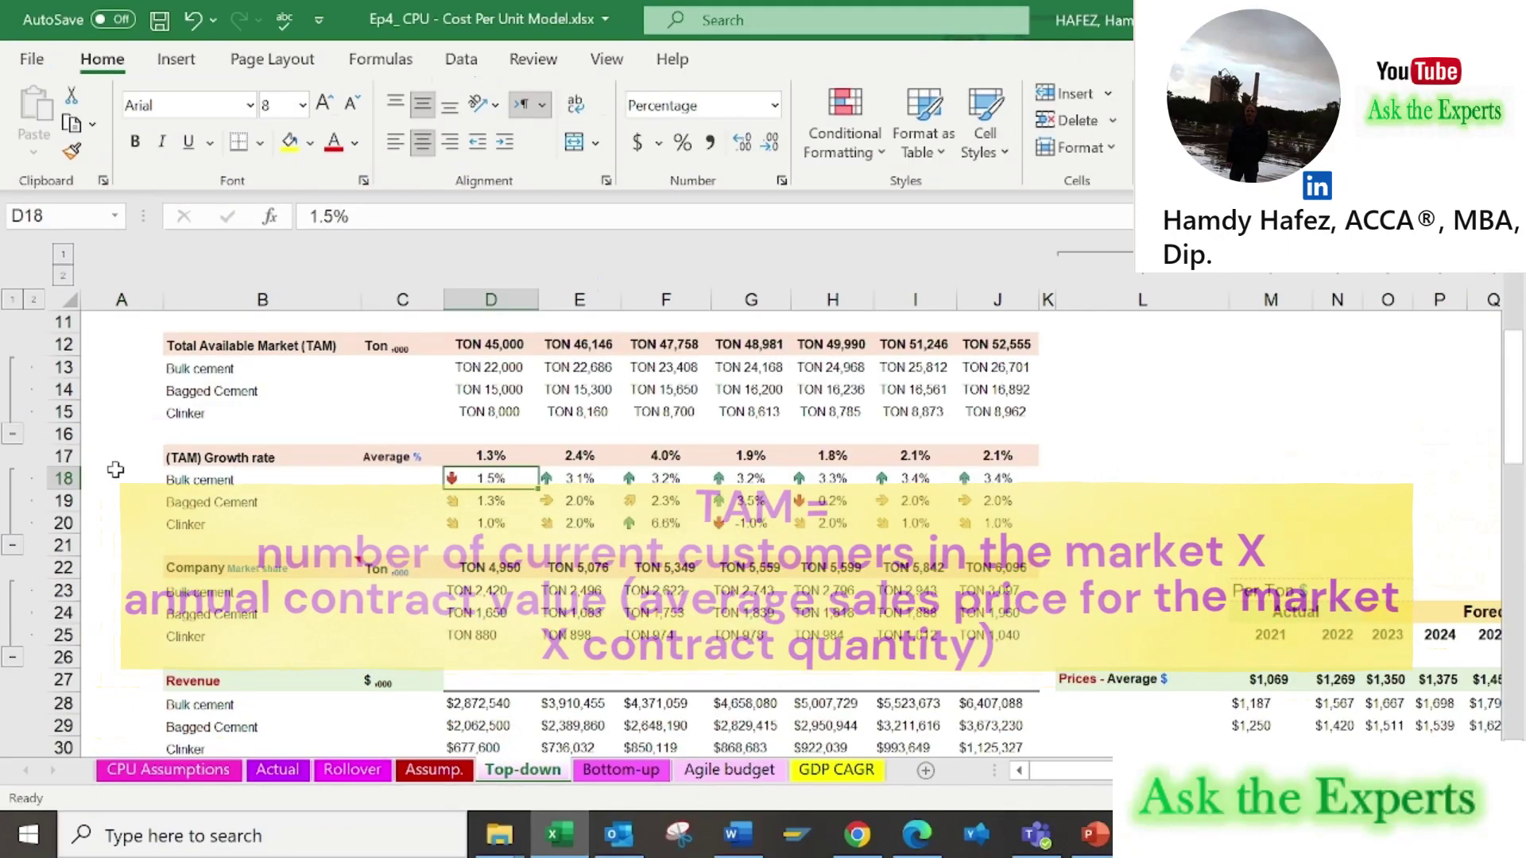
- Inspect the formula behind the 2022 Market Growth rate on the Assump. sheet, leaving it as is
left_click(431, 770)
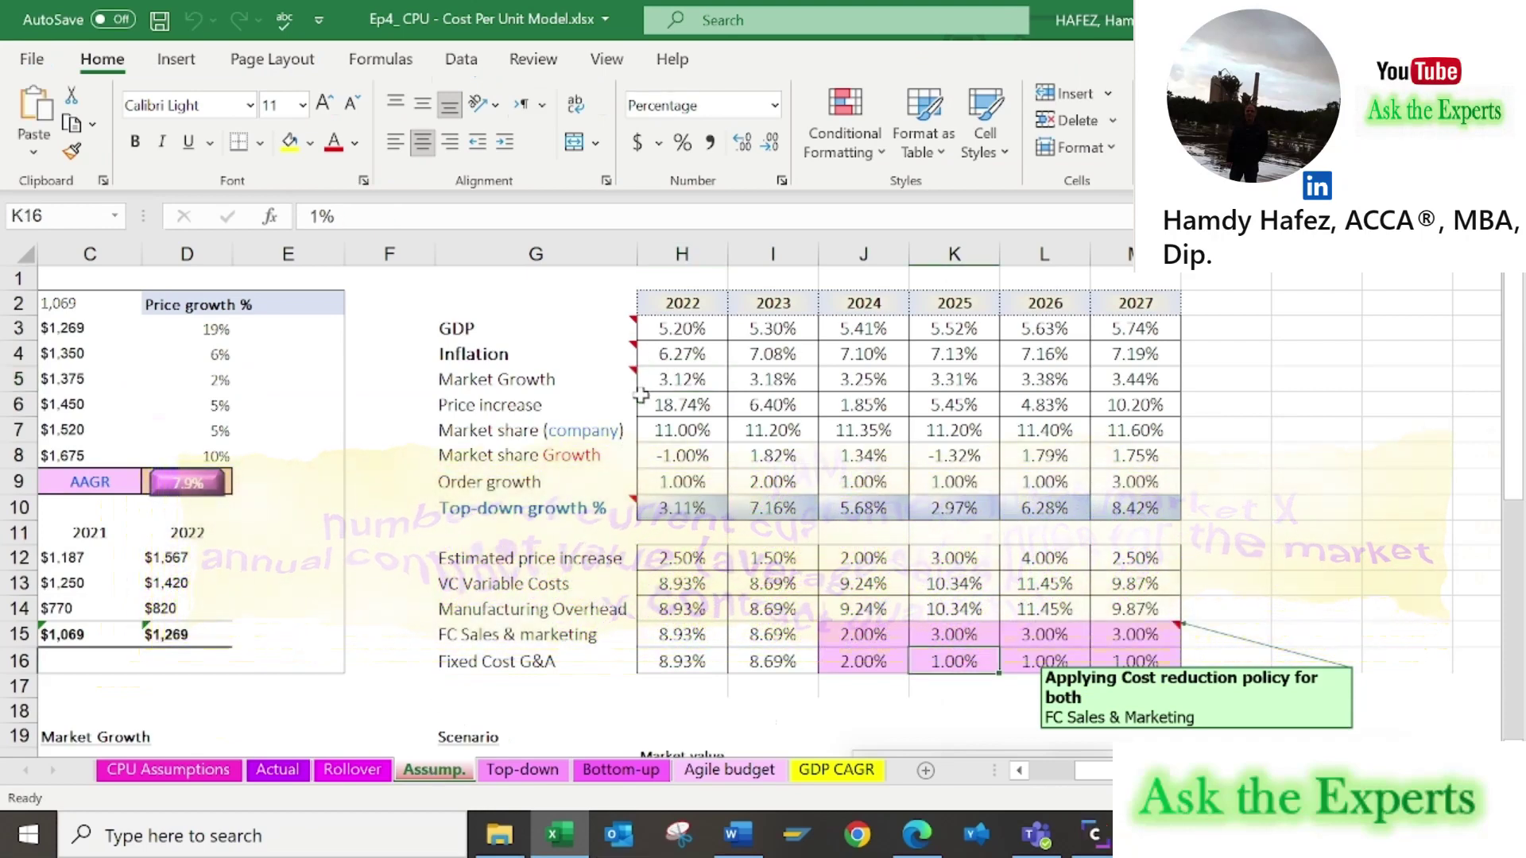
mouse_move(608, 379)
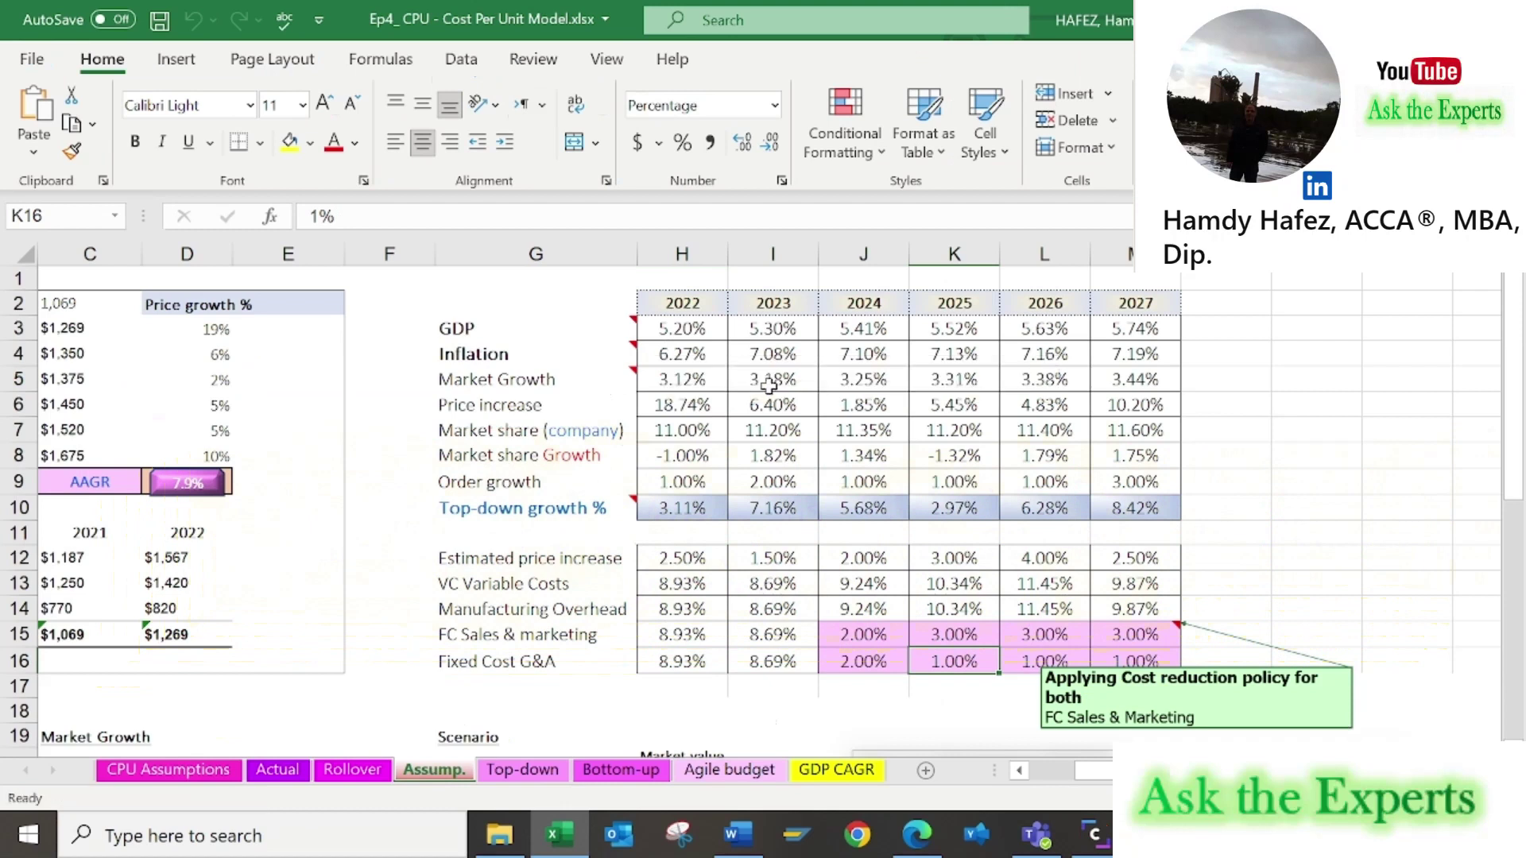
double_click(698, 383)
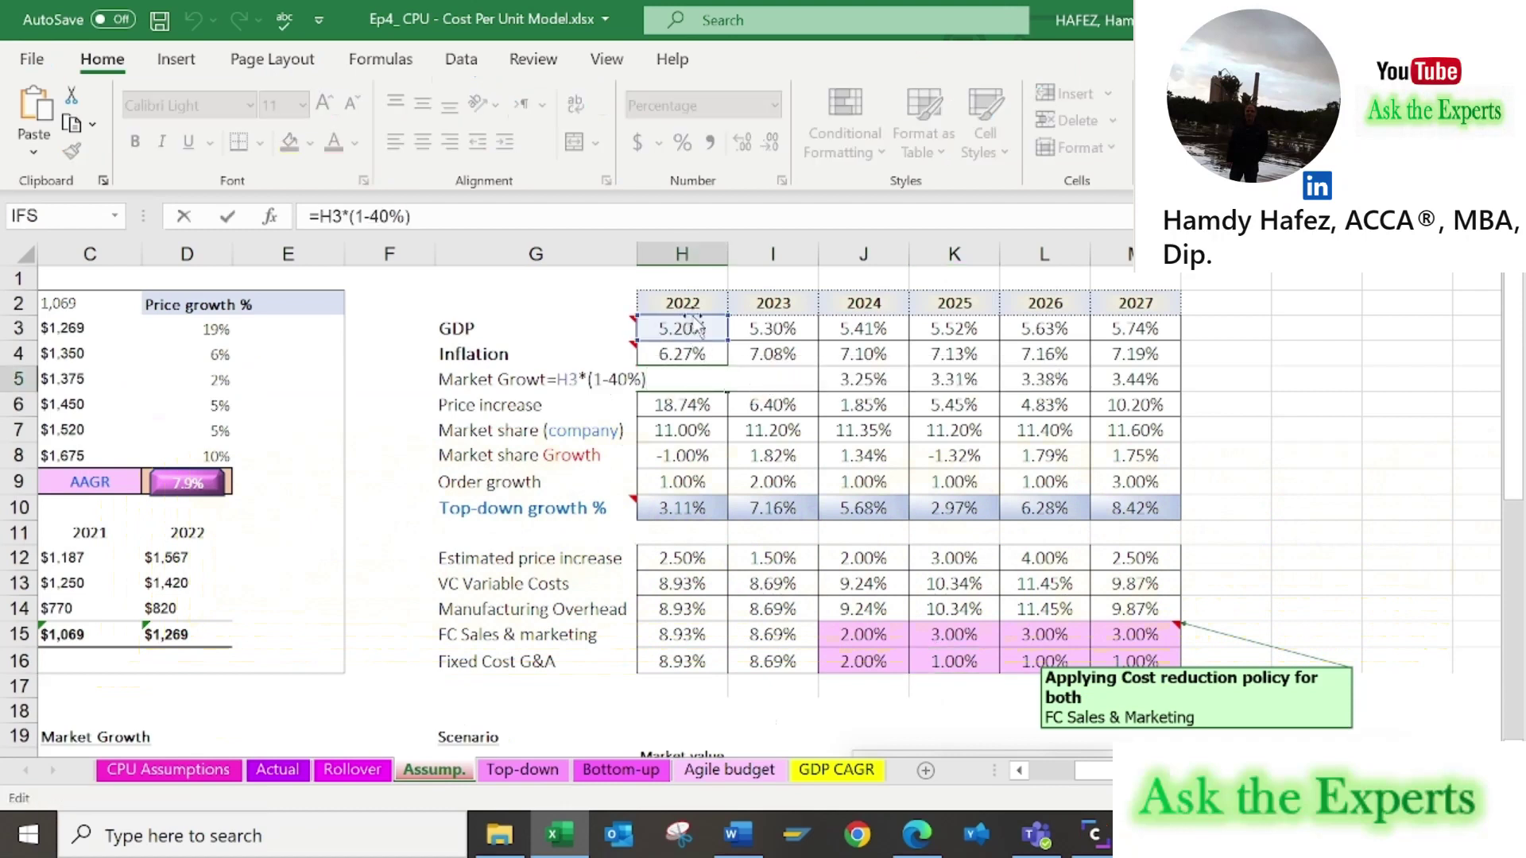
mouse_move(609, 387)
key("ctrl+Return")
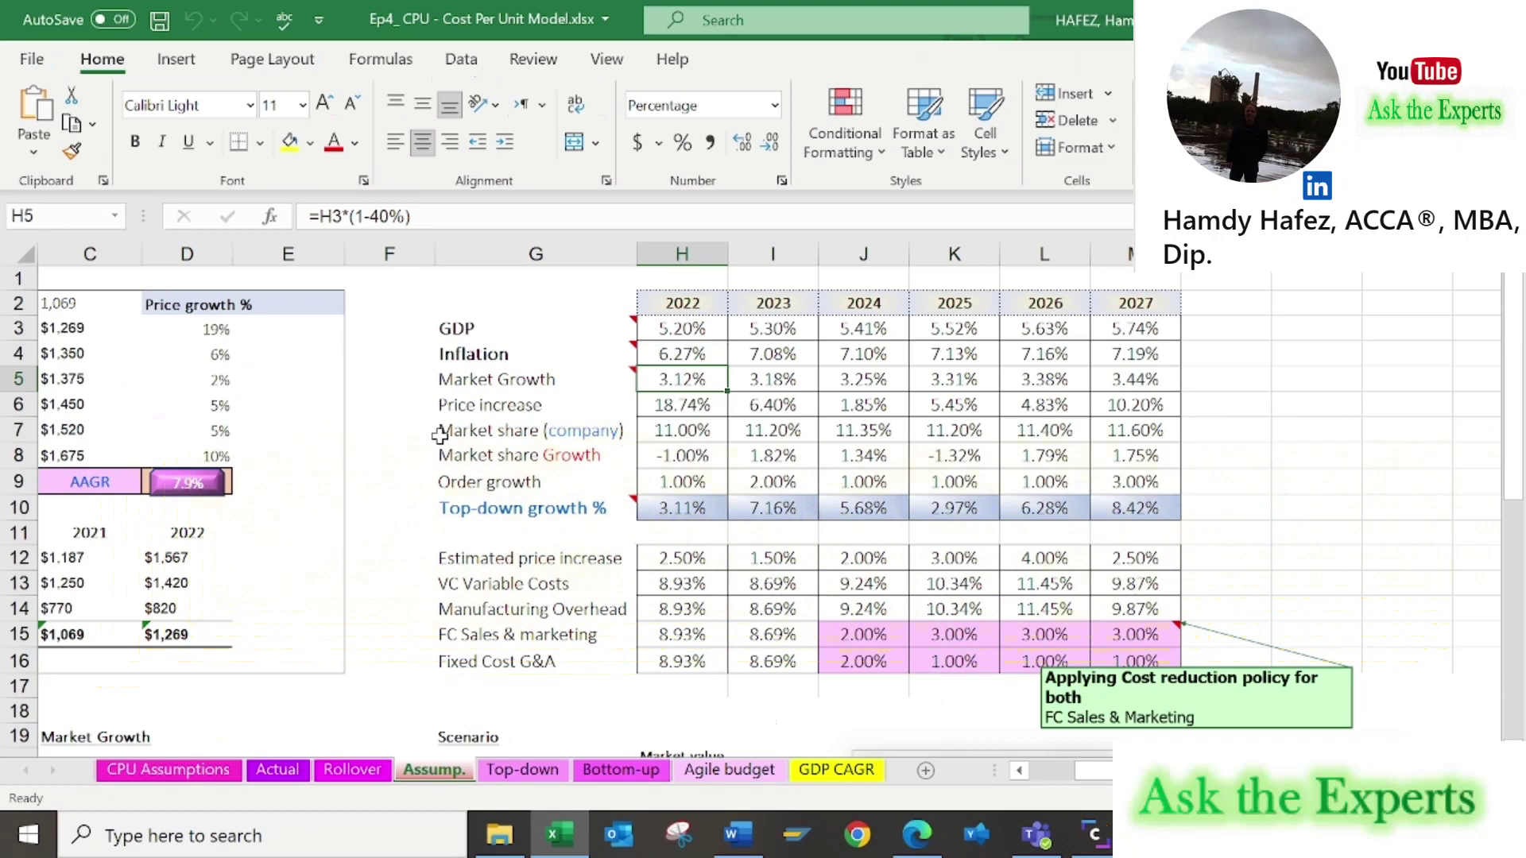
- Inspect the yearly market growth formulas for 2016 and 2018 in the Scenario table, including the note on 2016
key("Page_Down")
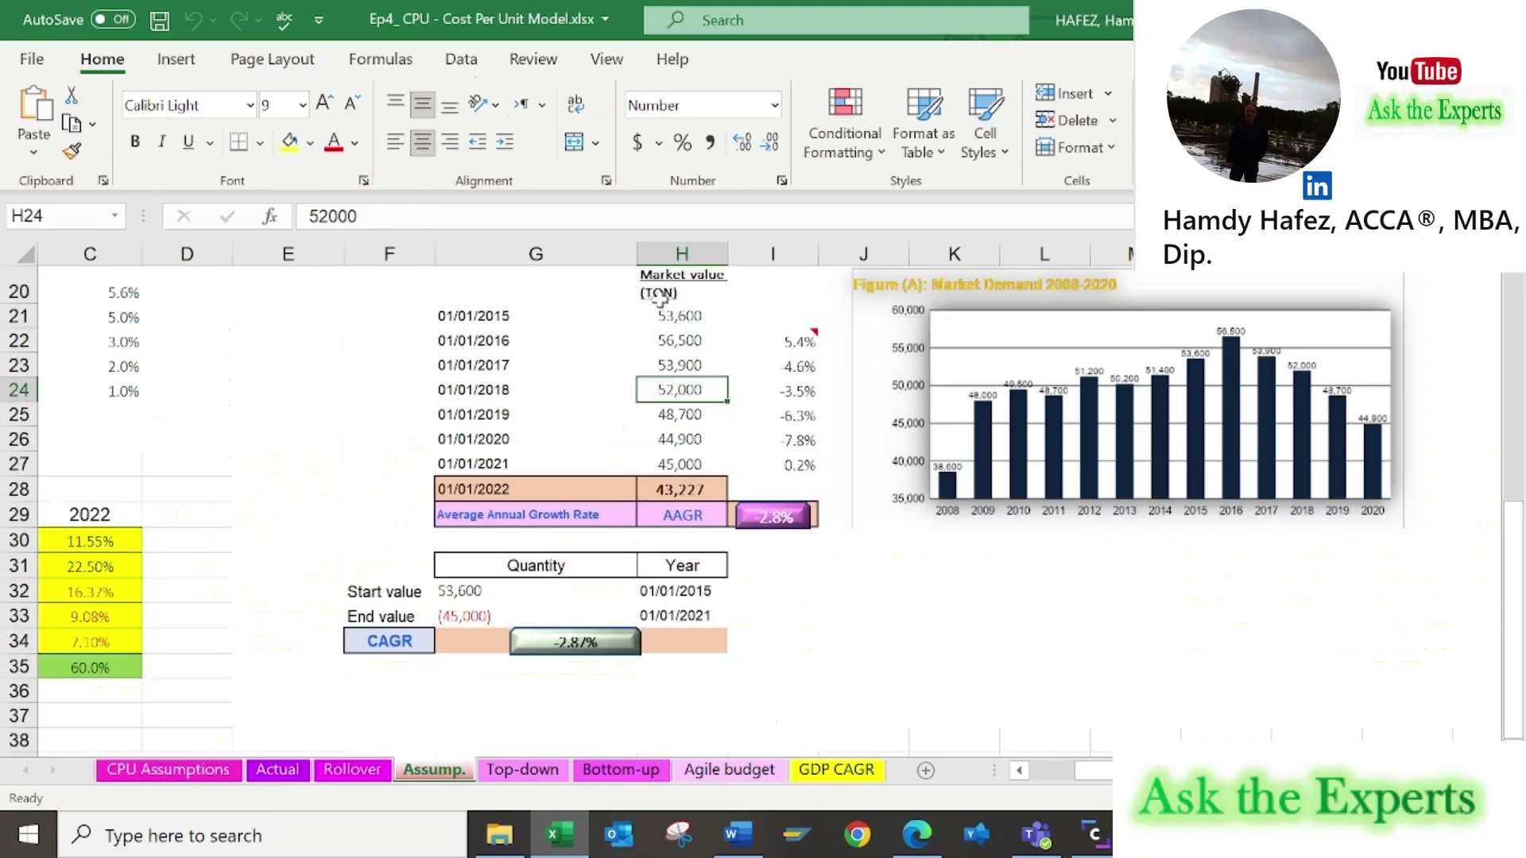
left_click(798, 343)
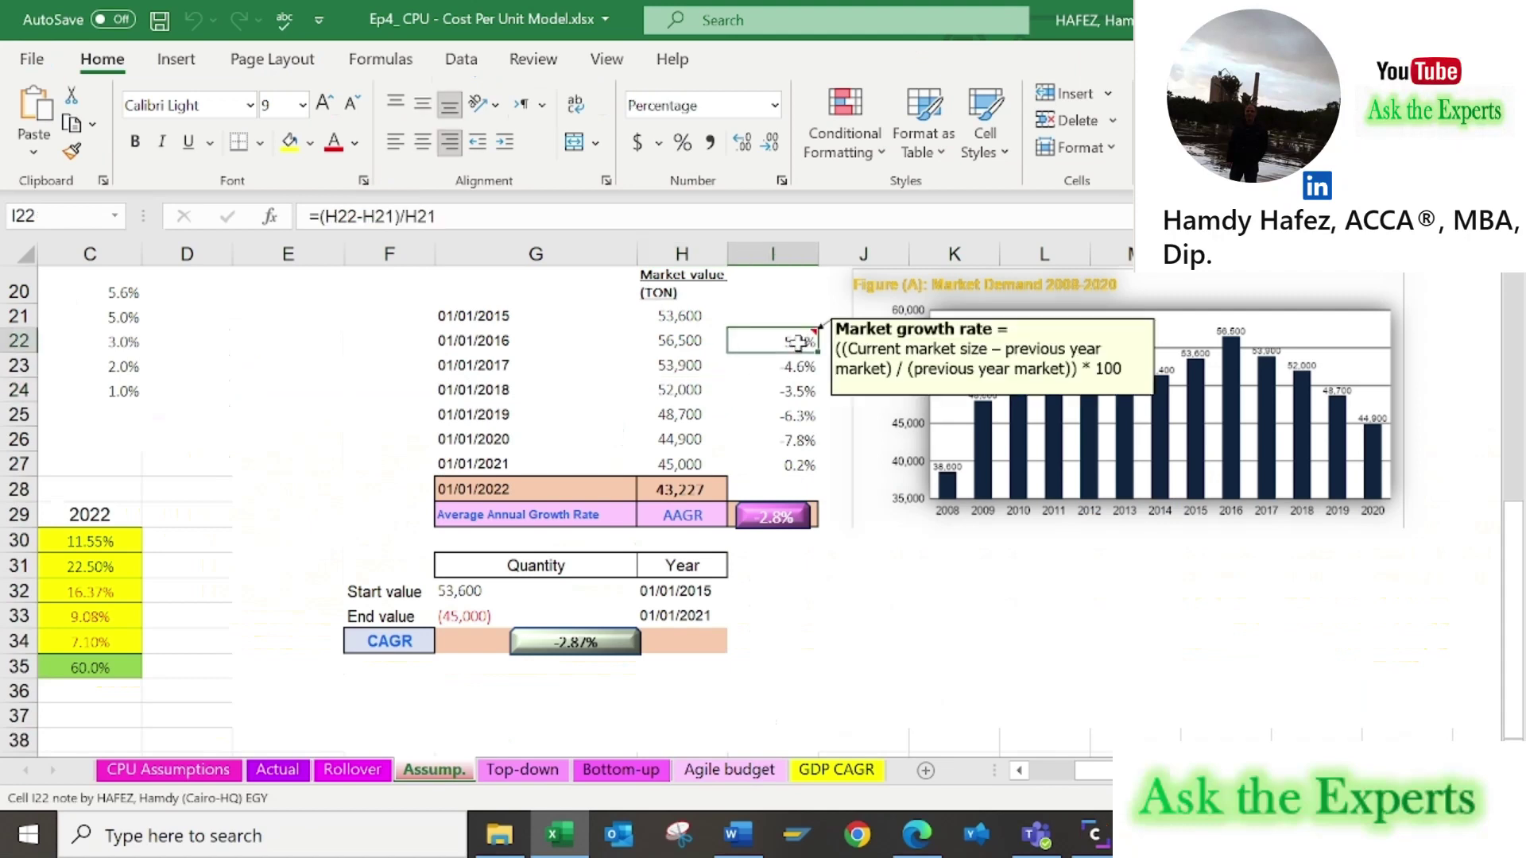
double_click(798, 343)
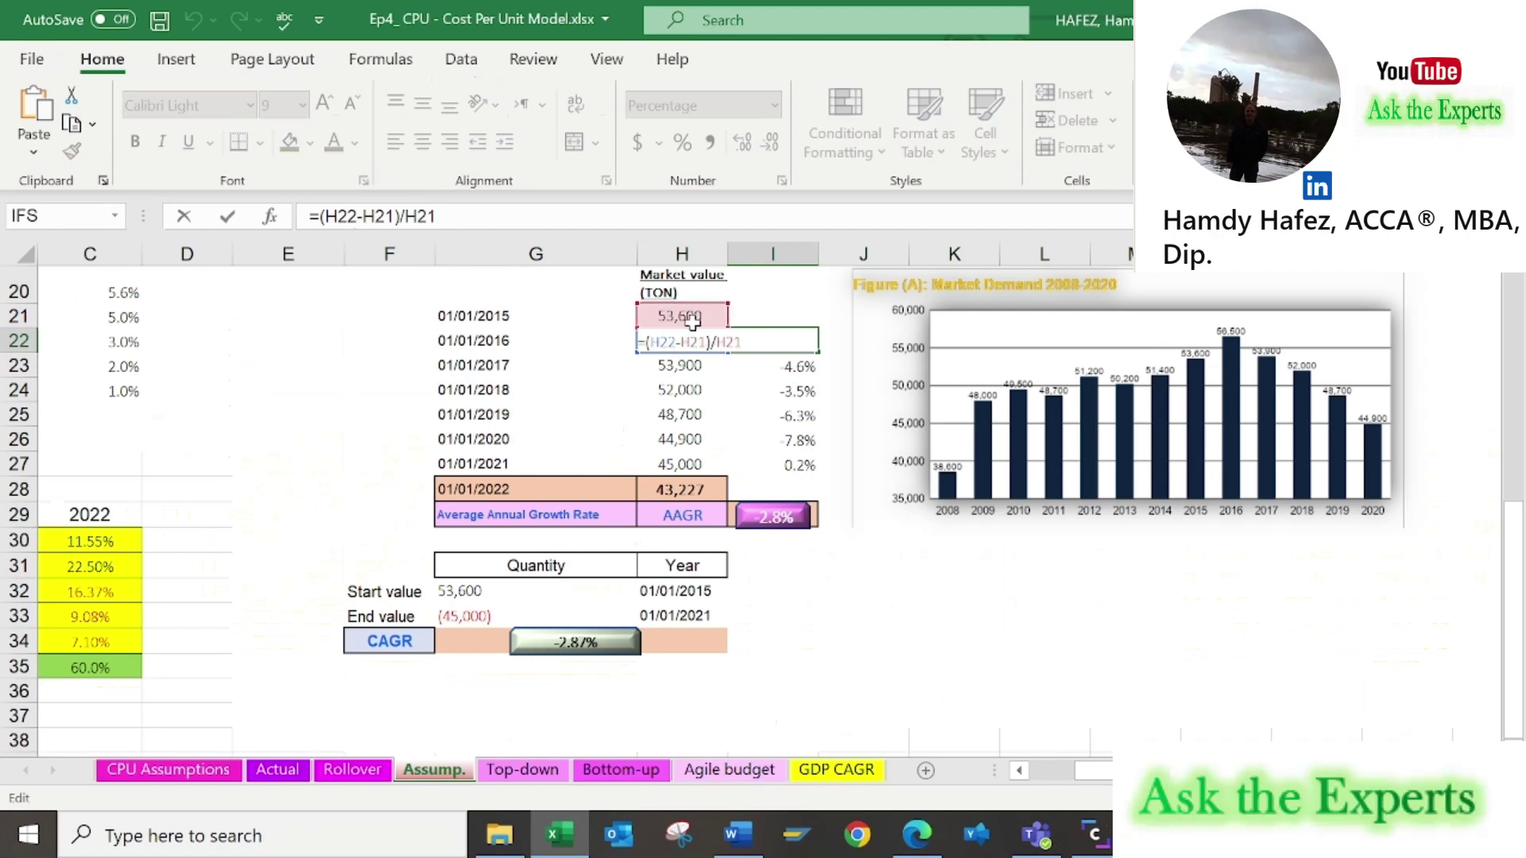
key("ctrl+Return")
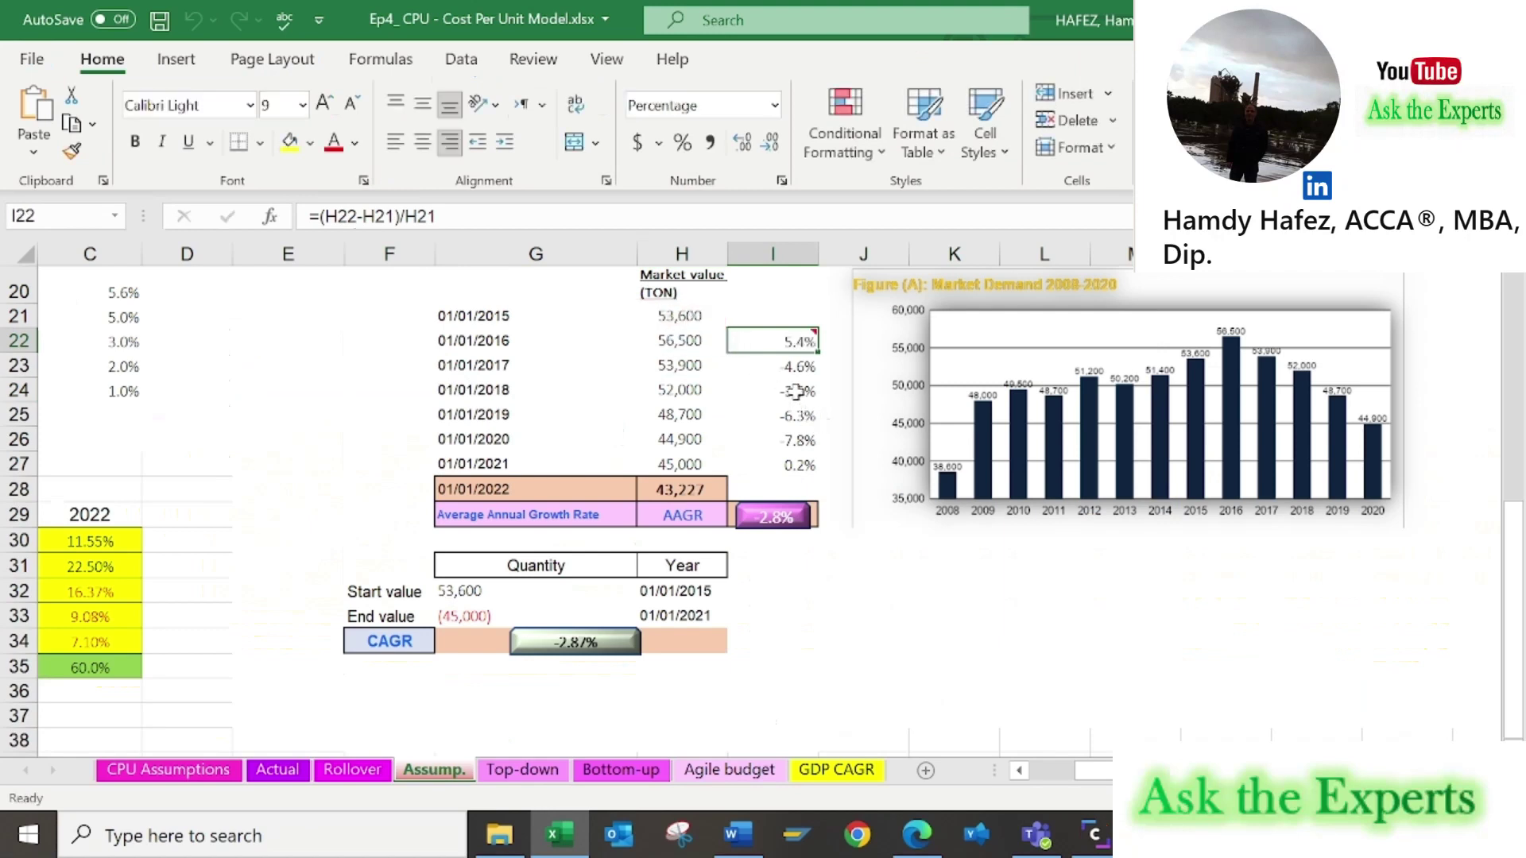
double_click(794, 391)
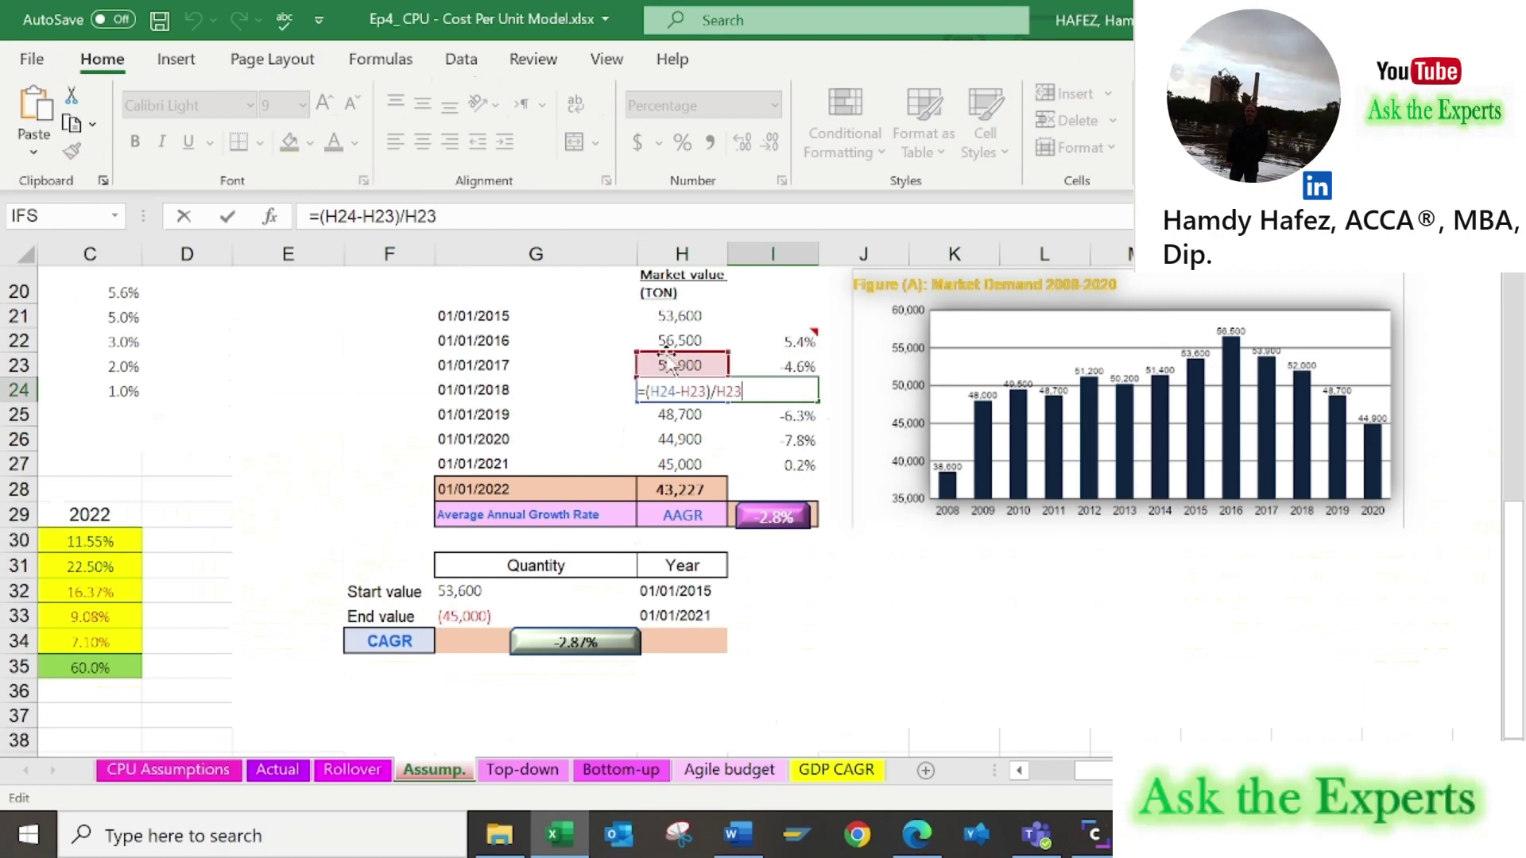
key("Escape")
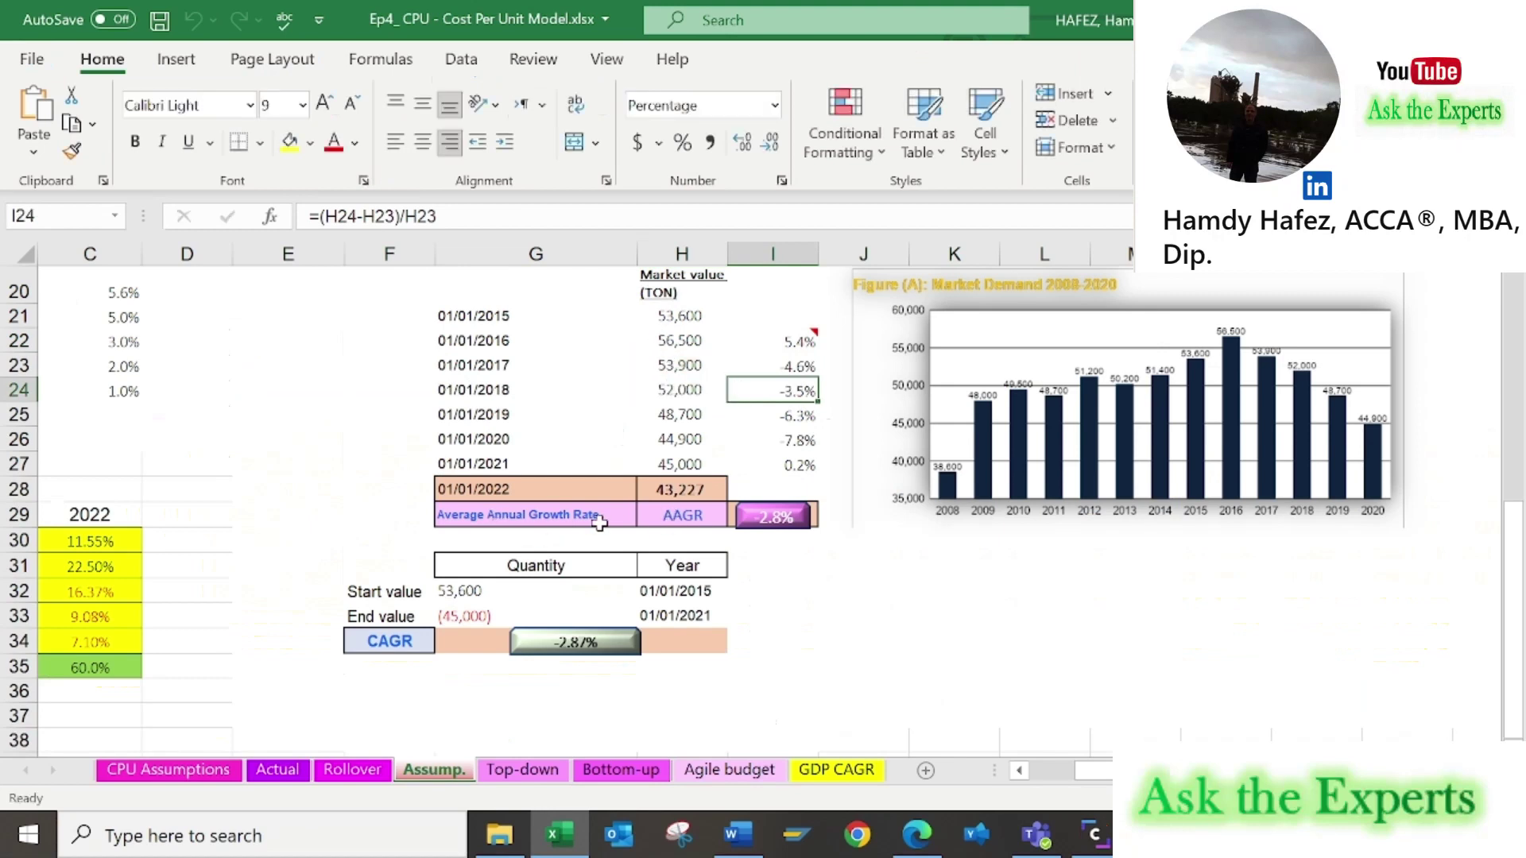
- Inspect the Average Annual Growth Rate formula below the market values
left_click(686, 518)
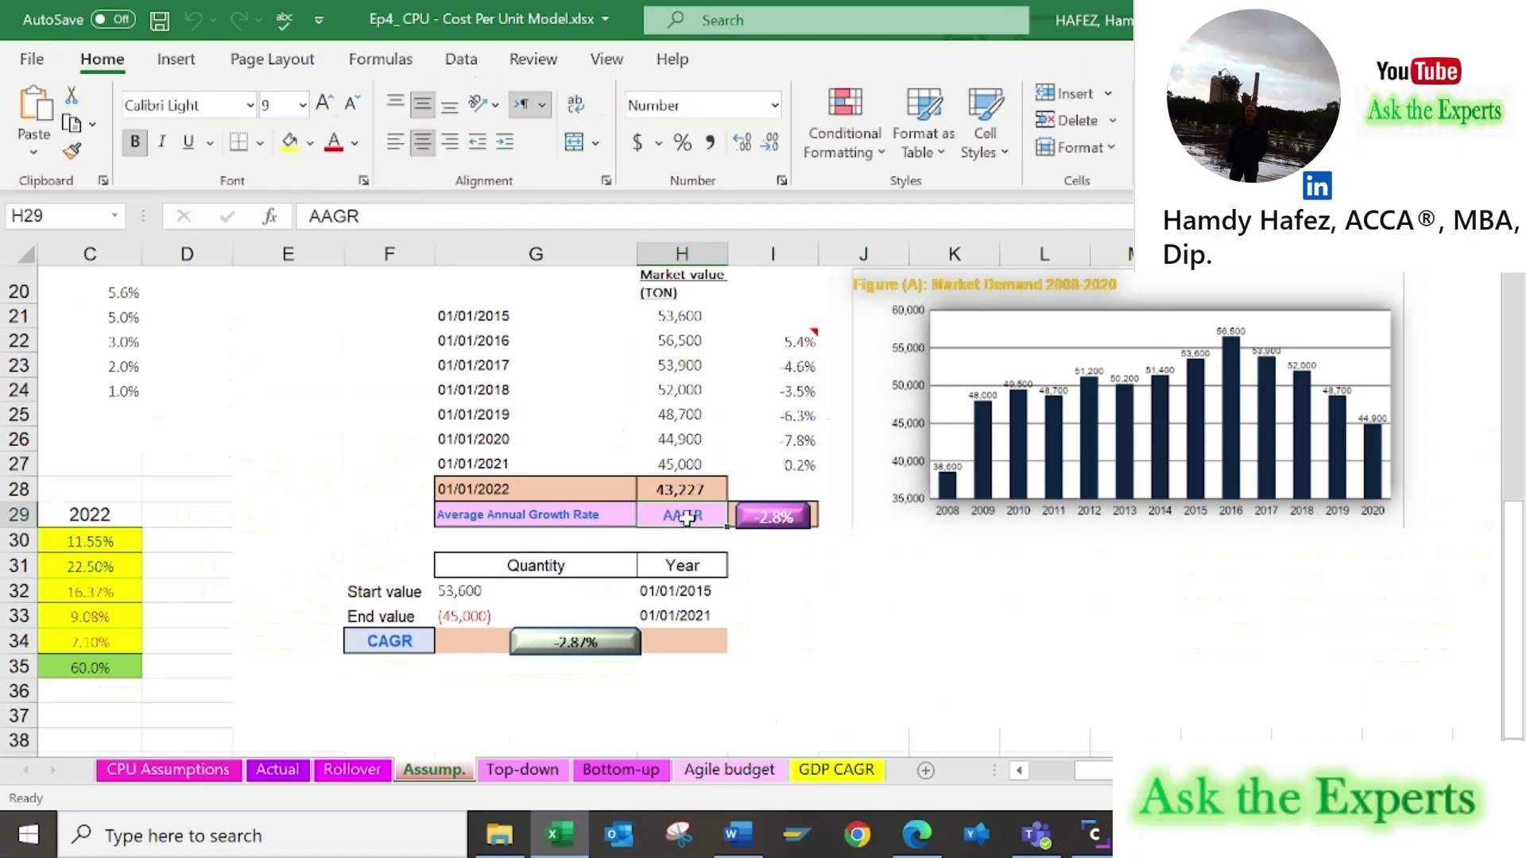
key("Right")
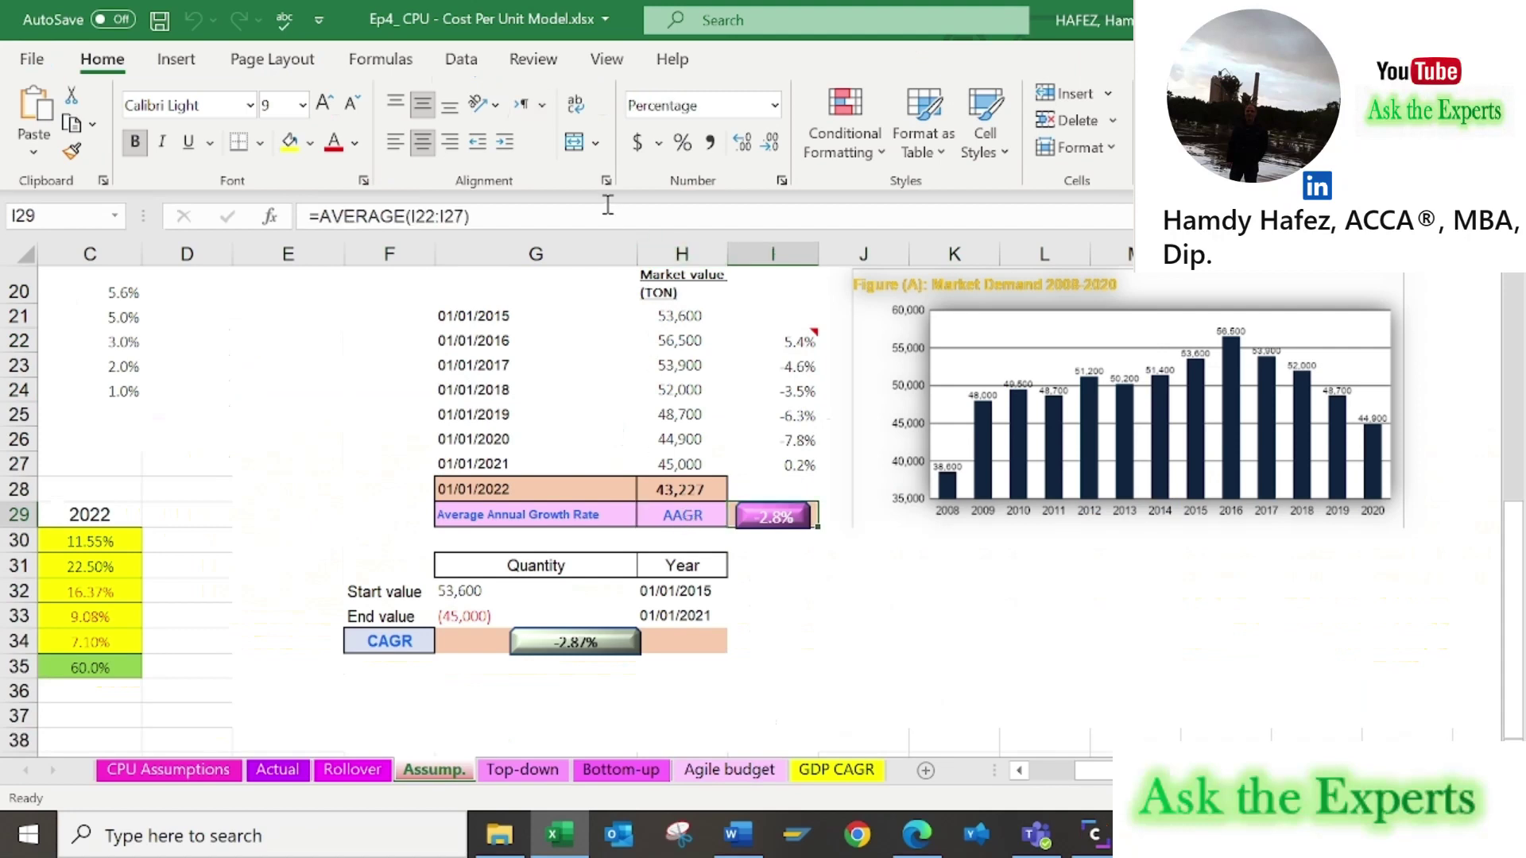
left_click(607, 208)
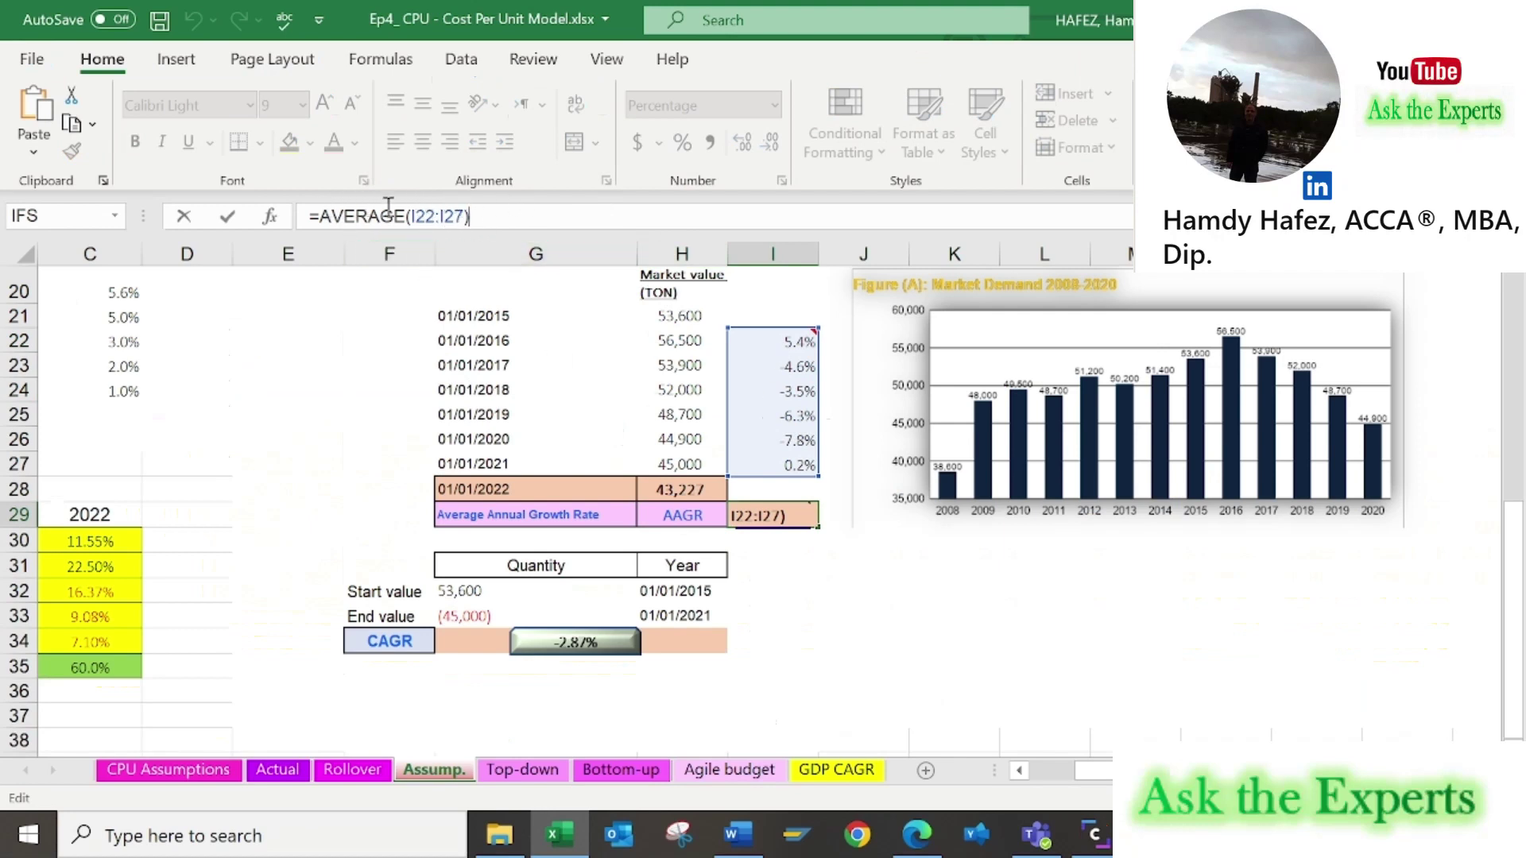
key("ctrl+Return")
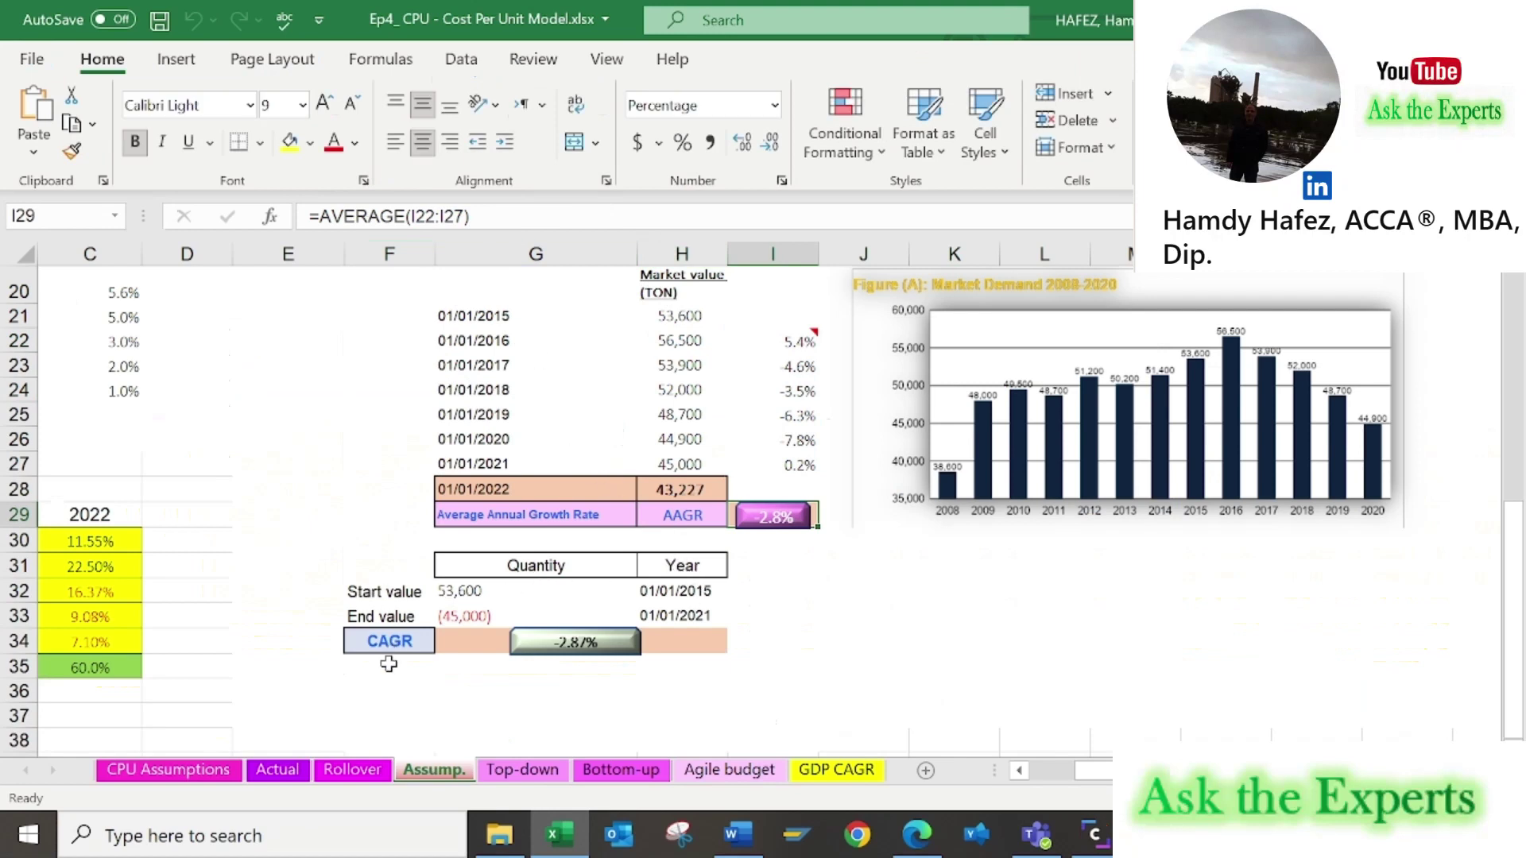
- Inspect the CAGR formula and the cell references behind its start and end values
left_click(465, 641)
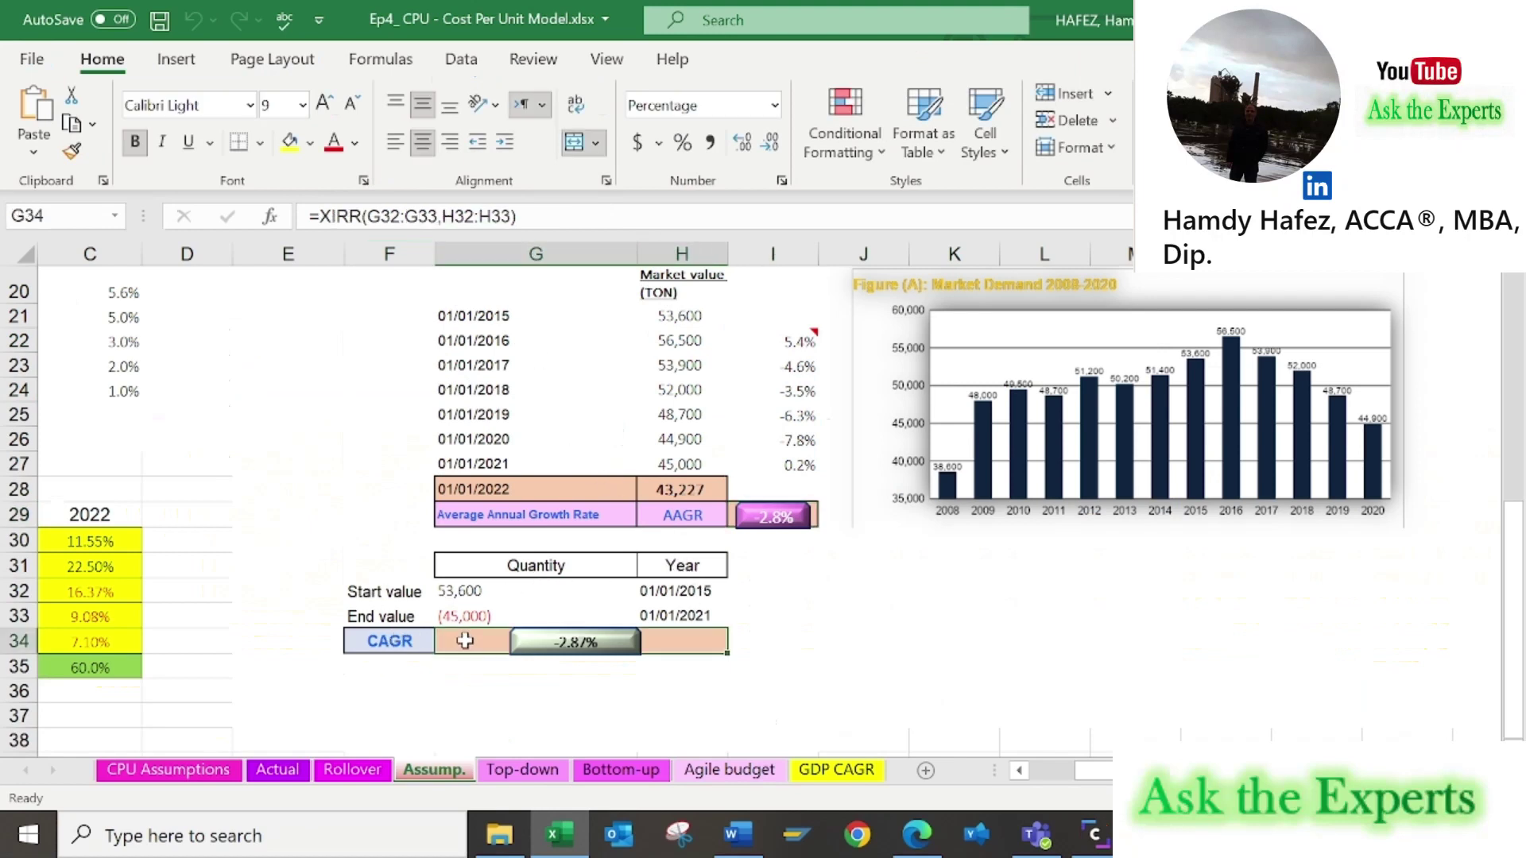
left_click(583, 224)
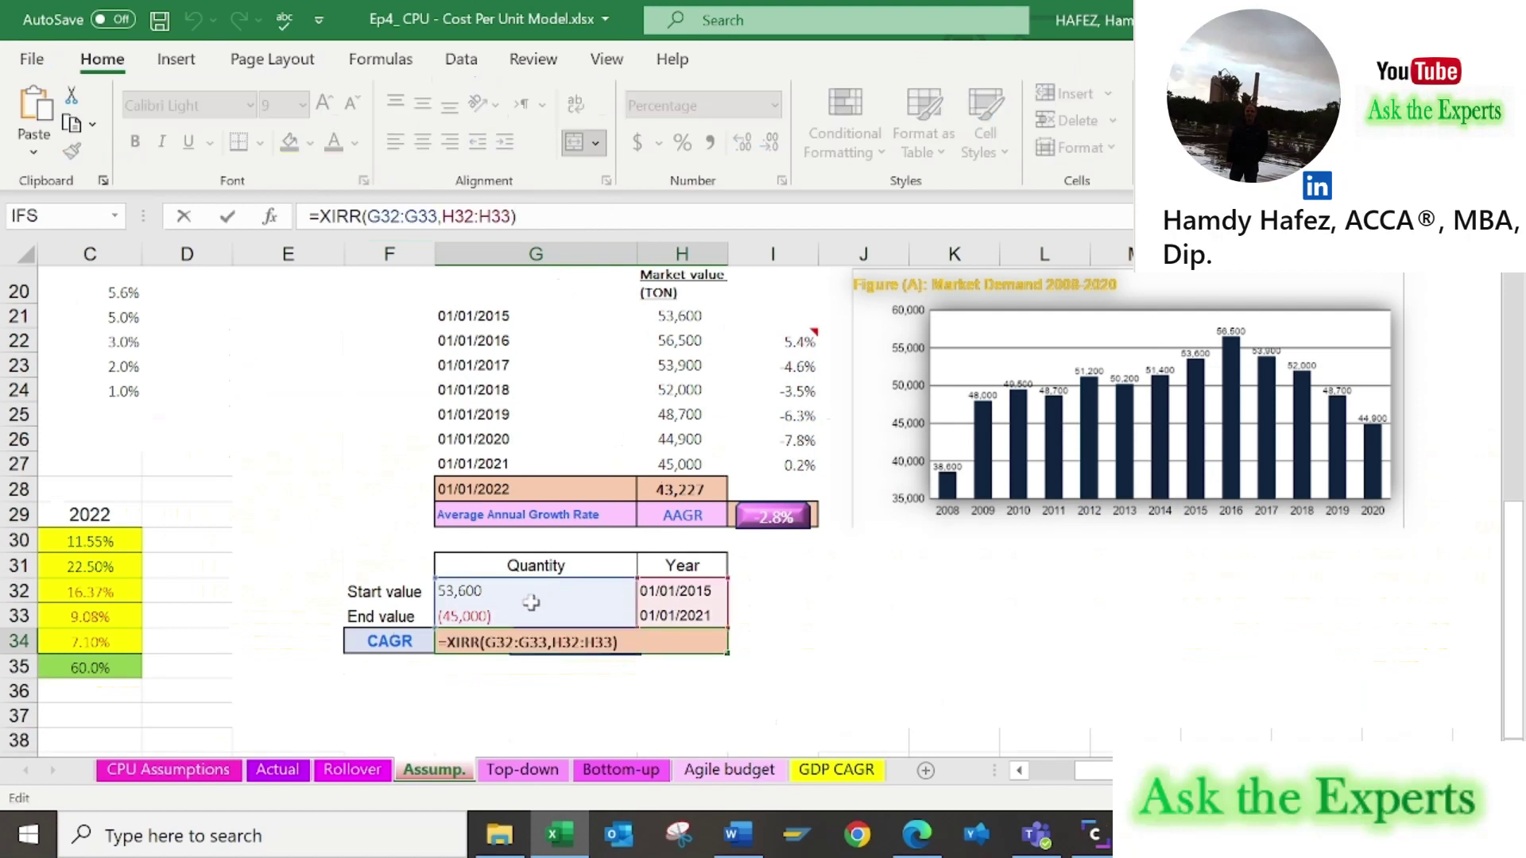
key("ctrl+Return")
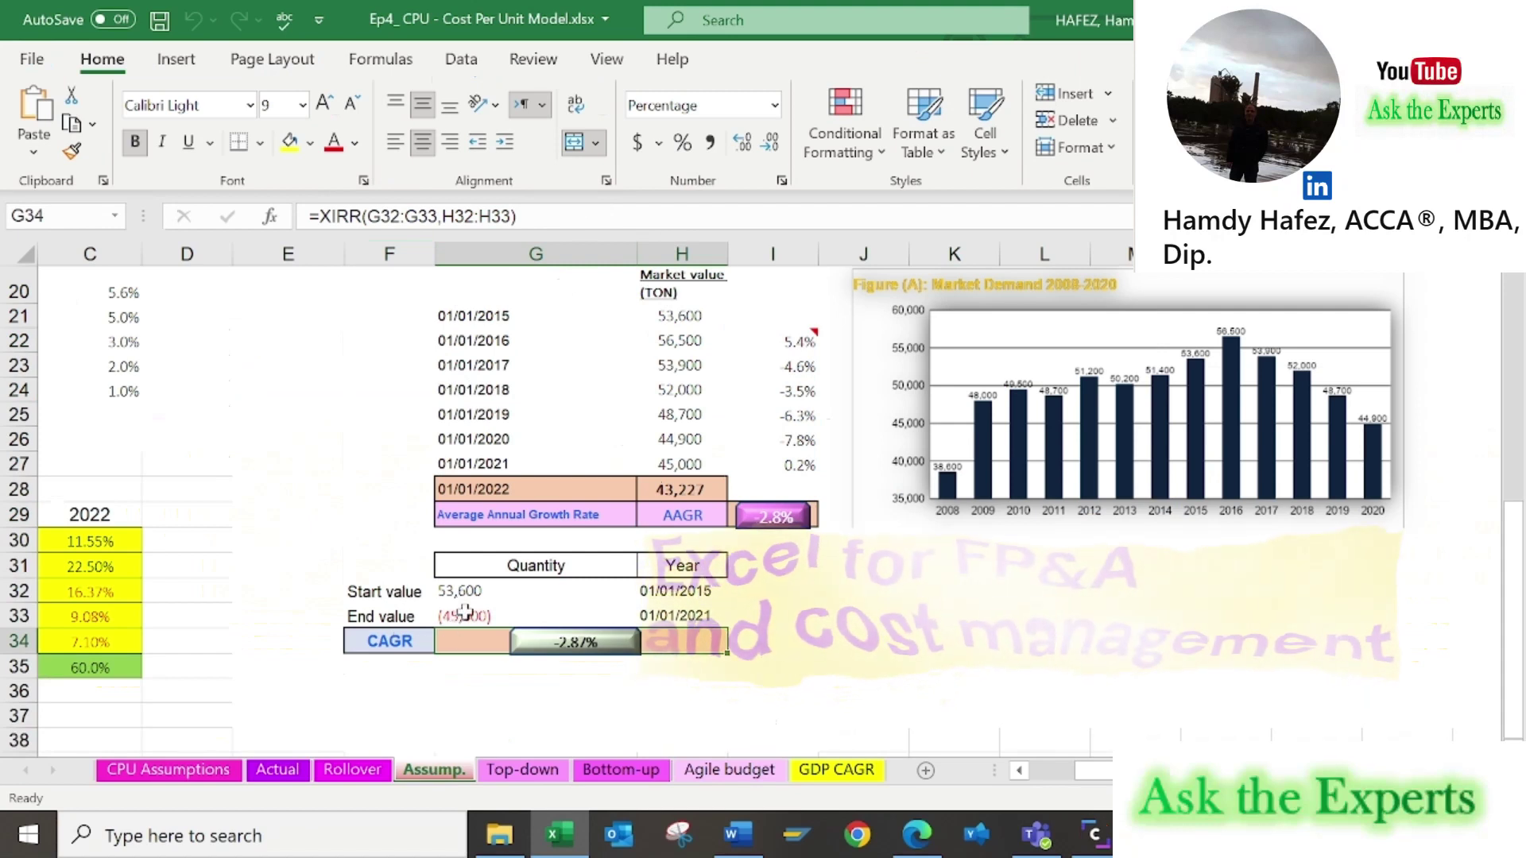
double_click(465, 612)
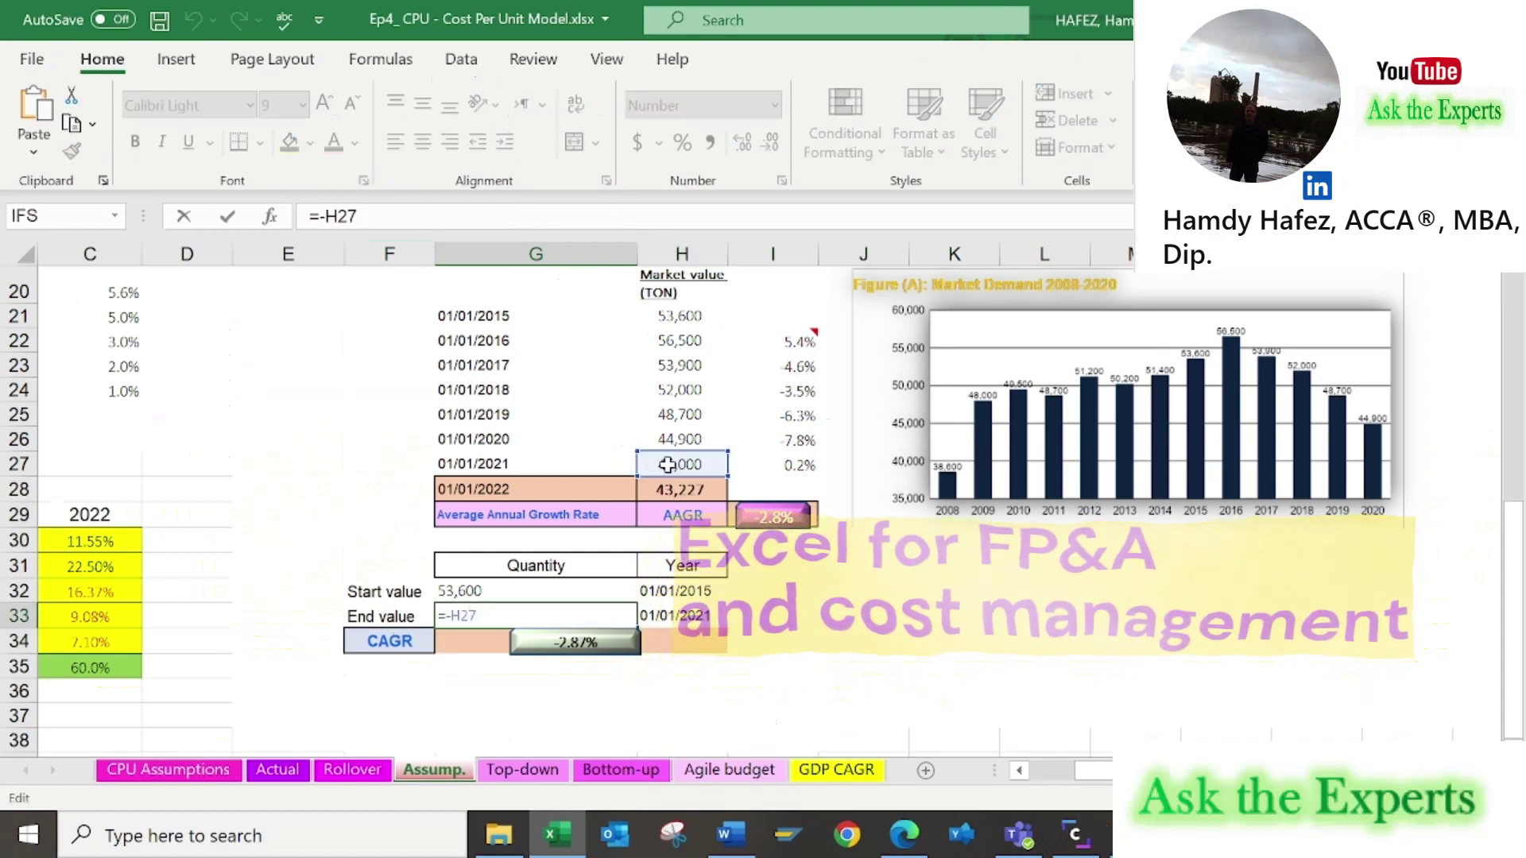
key("ctrl+Return")
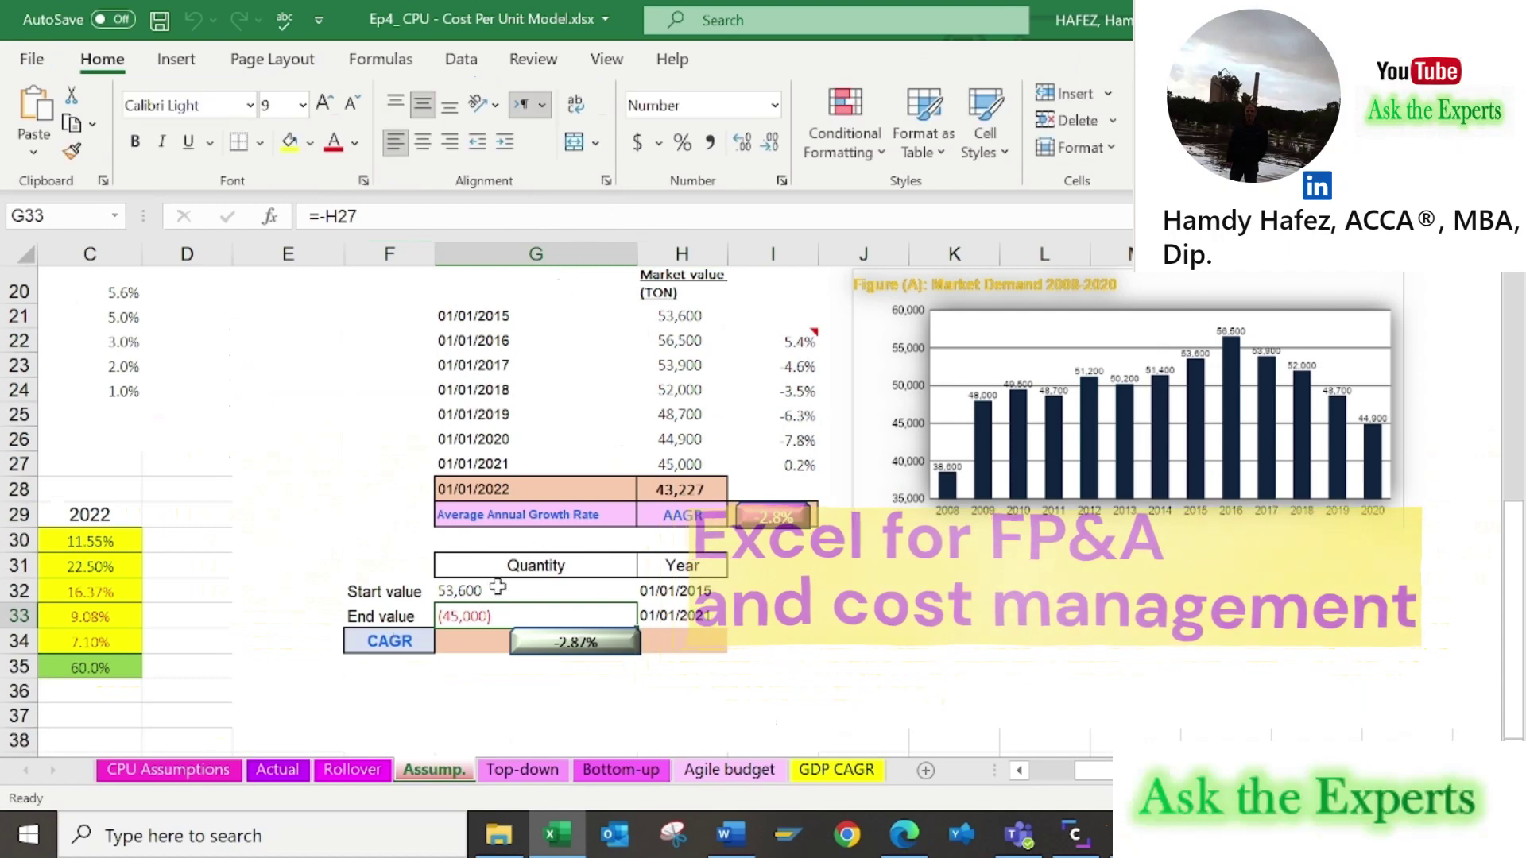
left_click(498, 590)
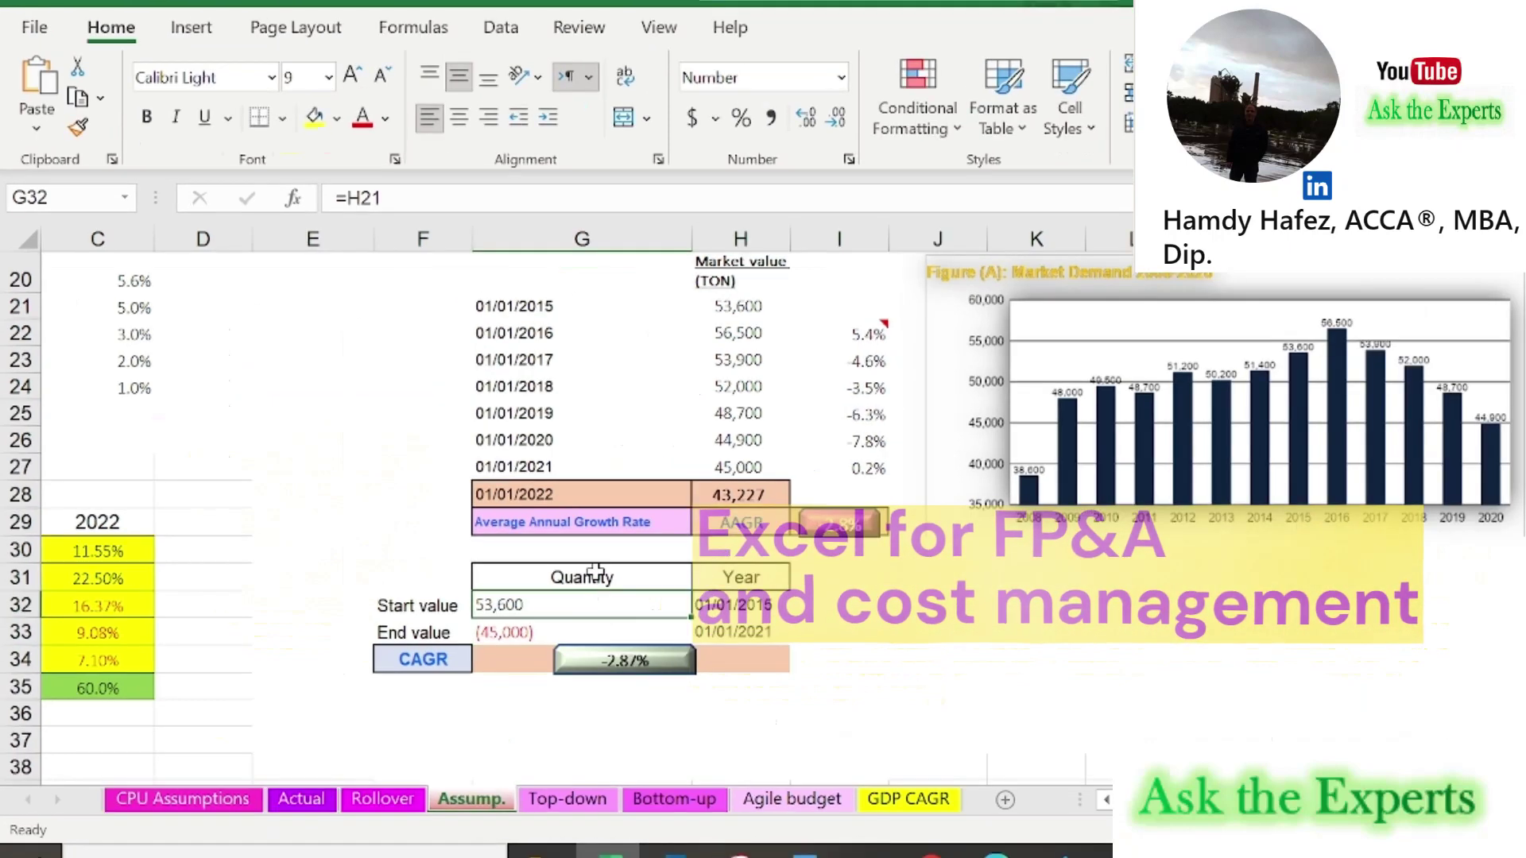
- Inspect the formula forecasting the 01/01/2022 market value, and return to the Top-down sheet
left_click(748, 492)
double_click(747, 492)
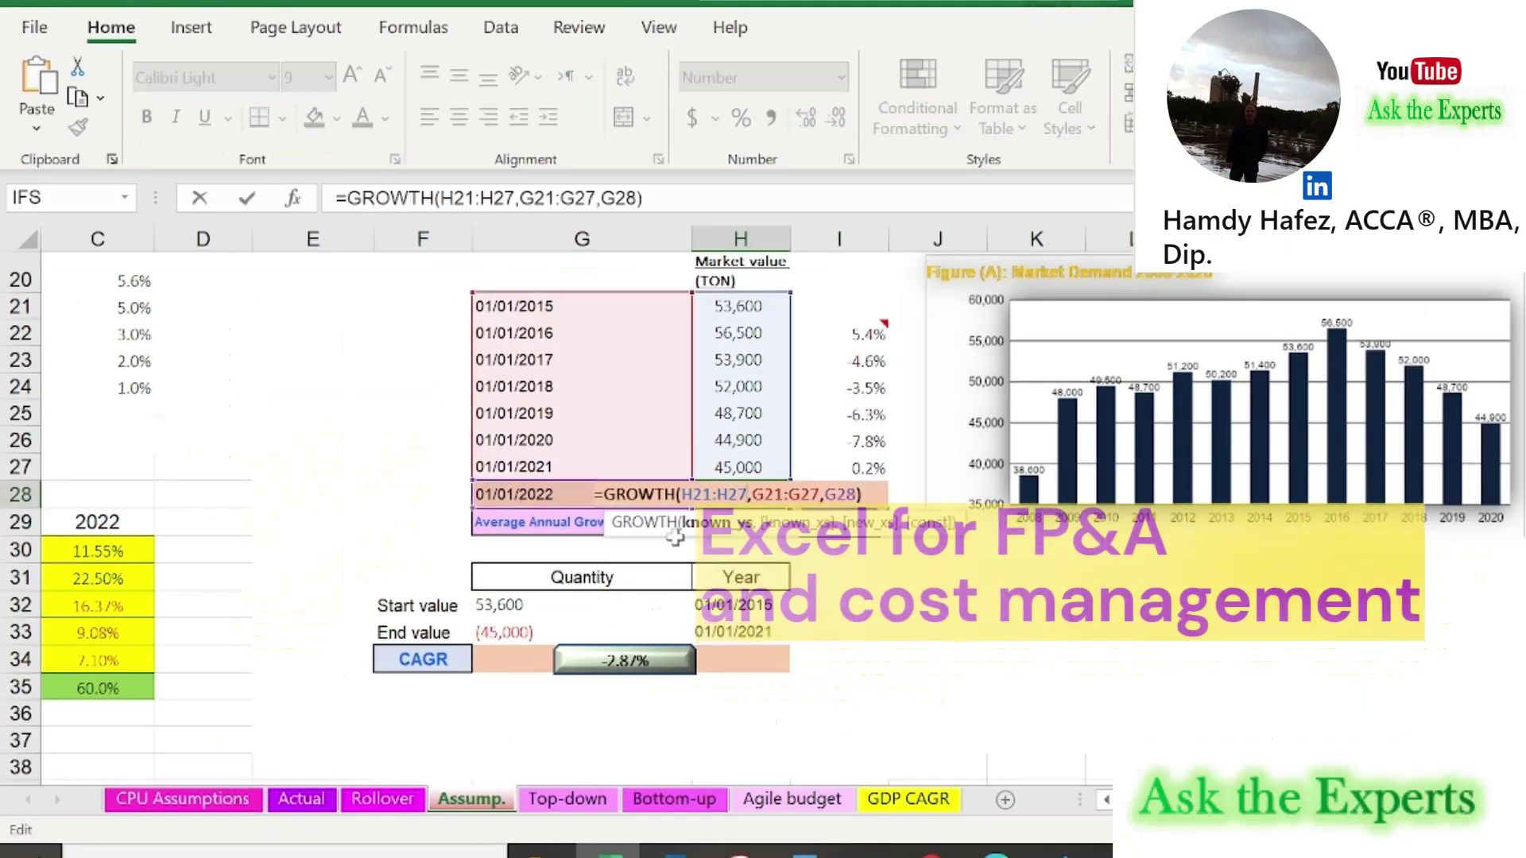
key("ctrl+Return")
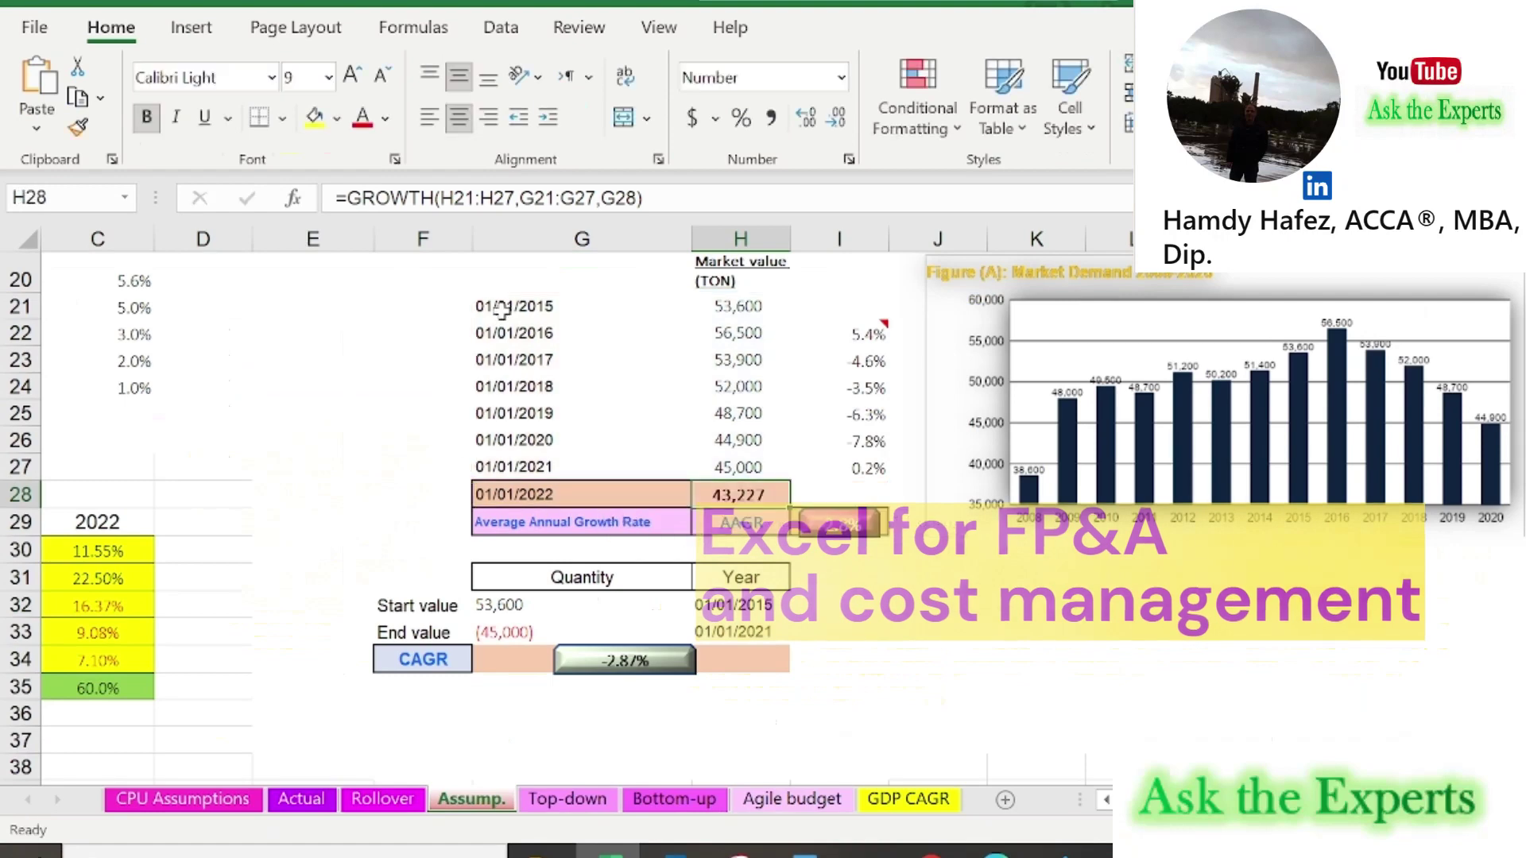
left_click(530, 803)
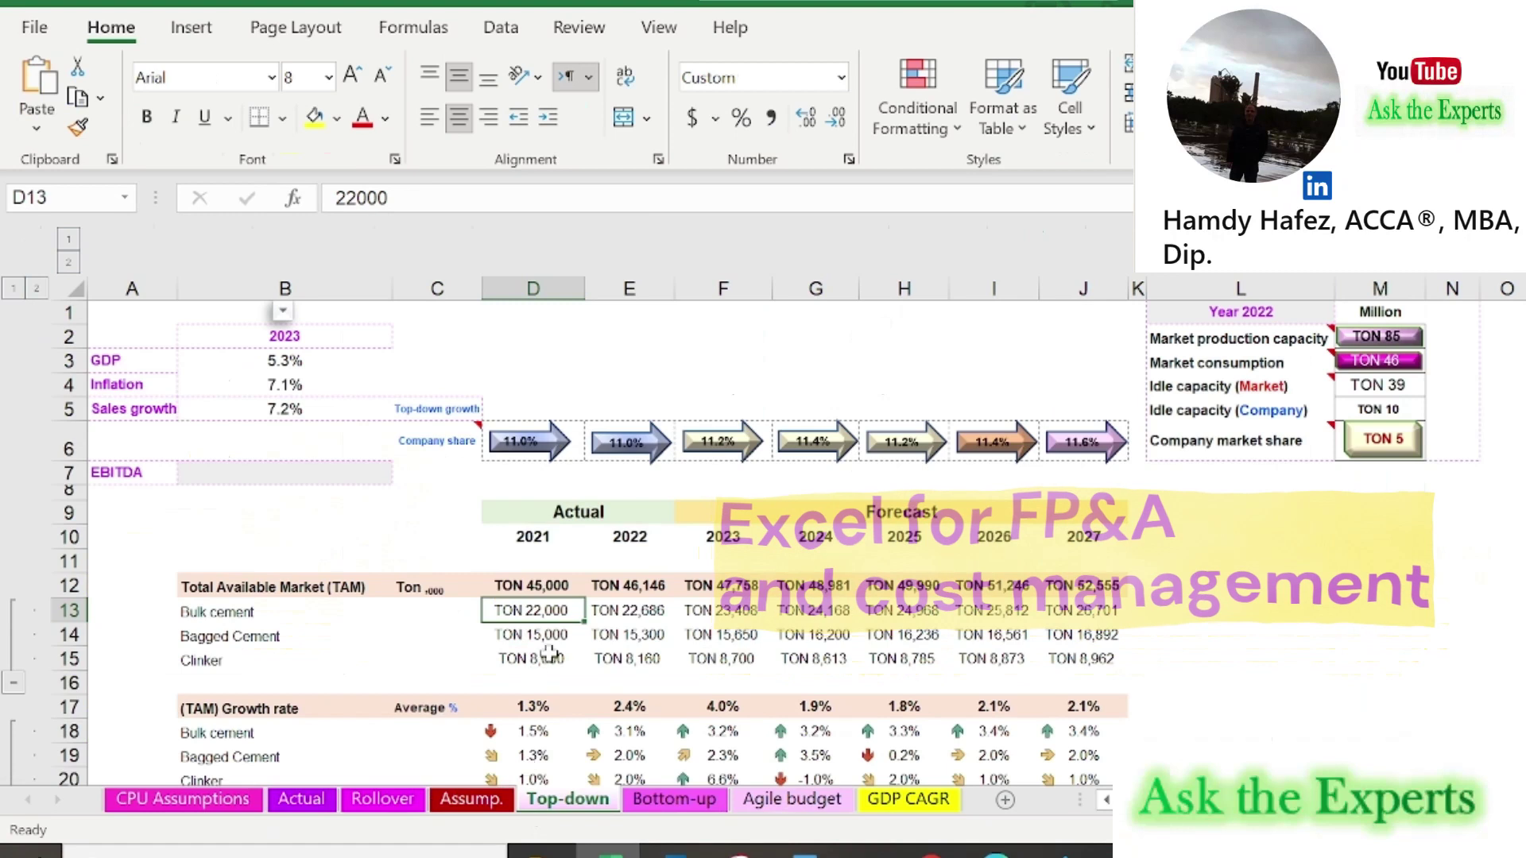
- Inspect the 2022 market size formulas for bulk and bagged cement under Total Available Market
left_click(632, 611)
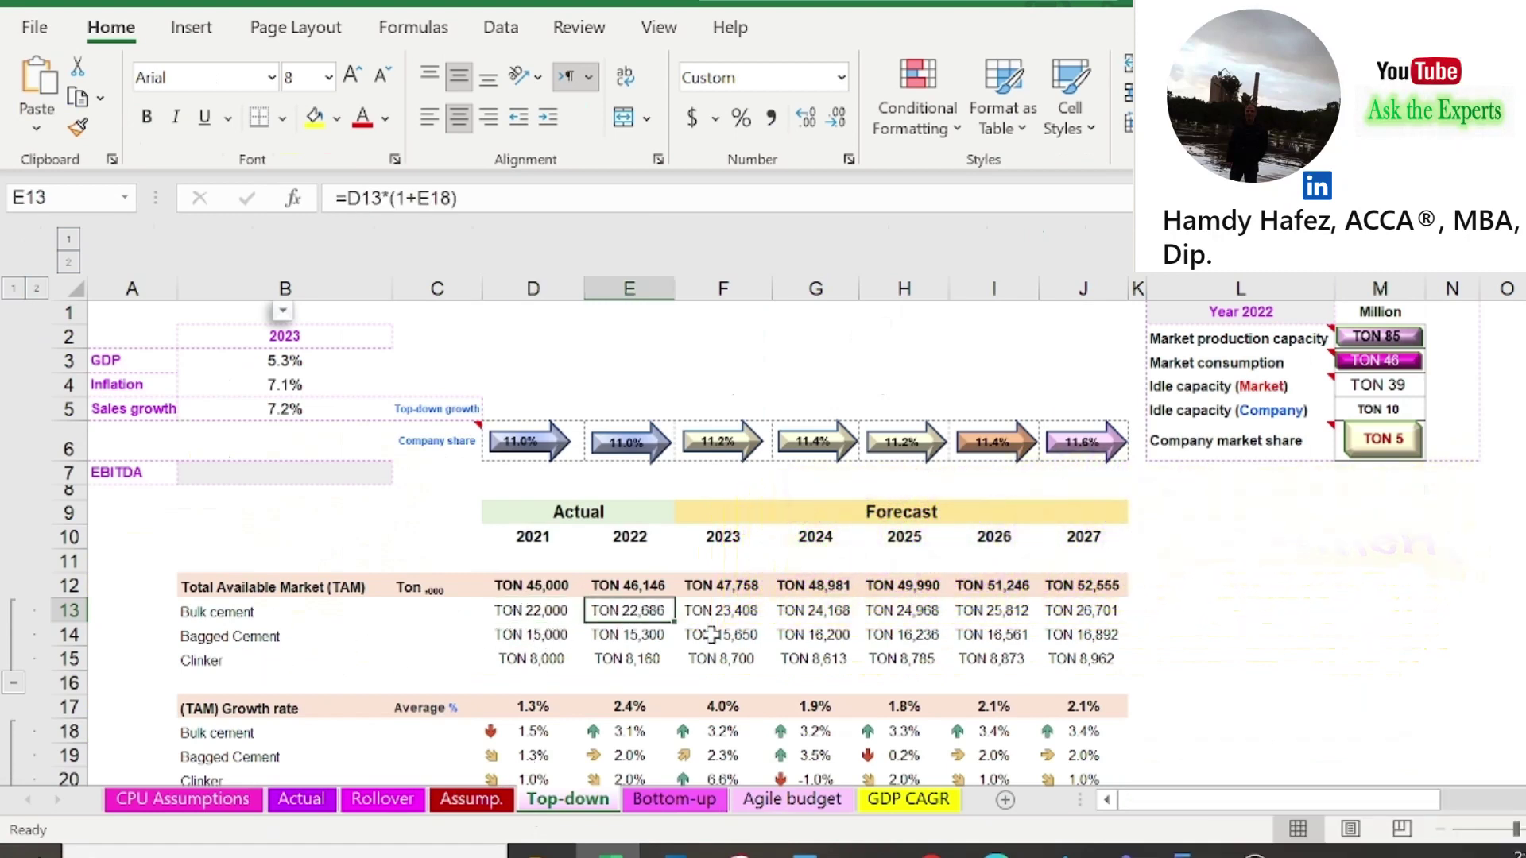
double_click(648, 630)
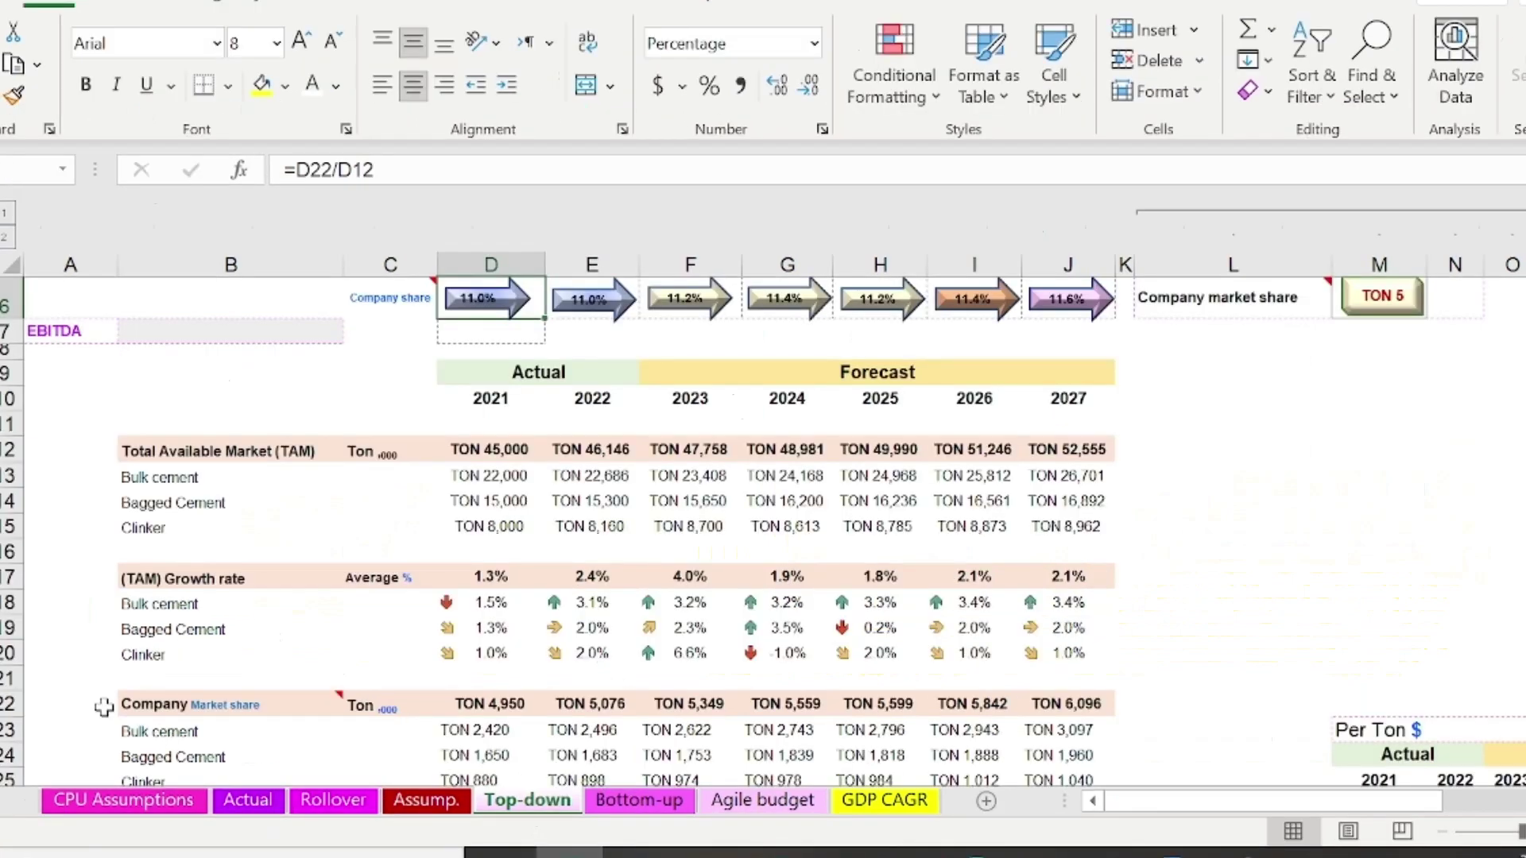
- Read the notes on the Company Market share and Company share labels, and inspect the 2021 company share formula's references
left_click(200, 703)
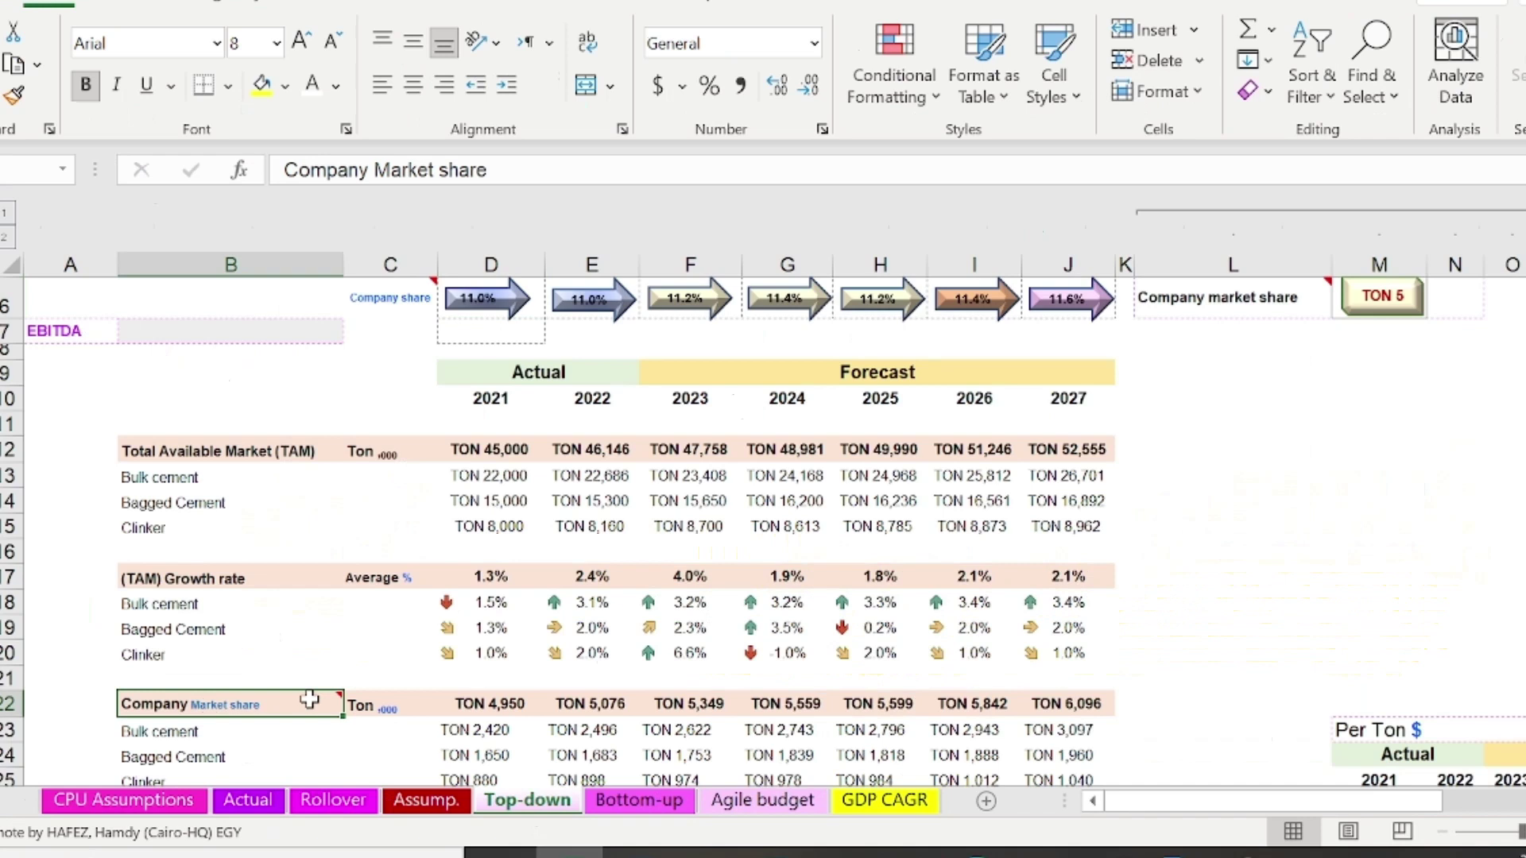
mouse_move(309, 699)
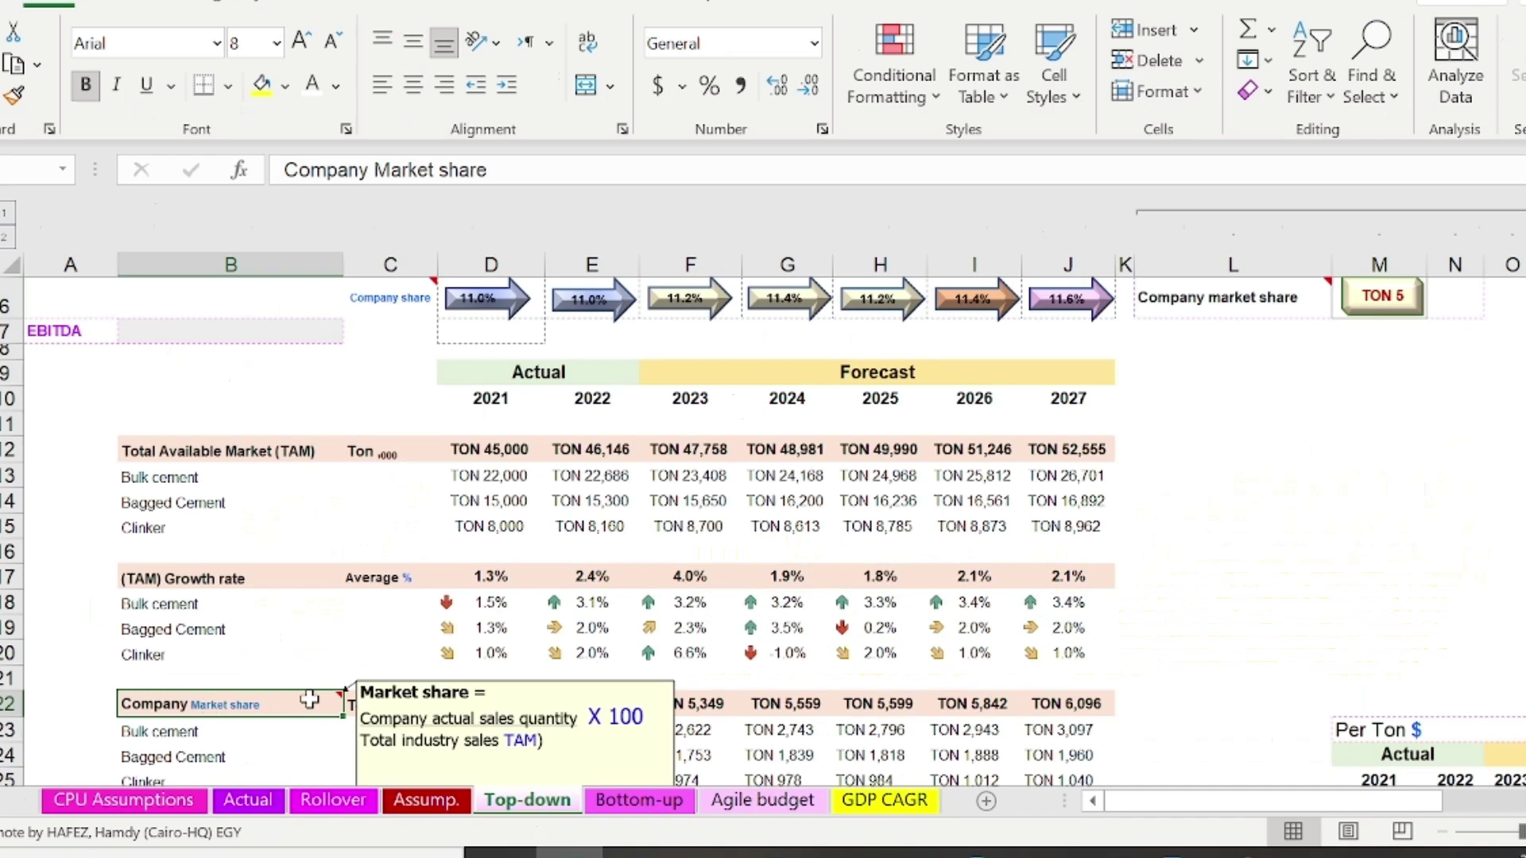
left_click(404, 286)
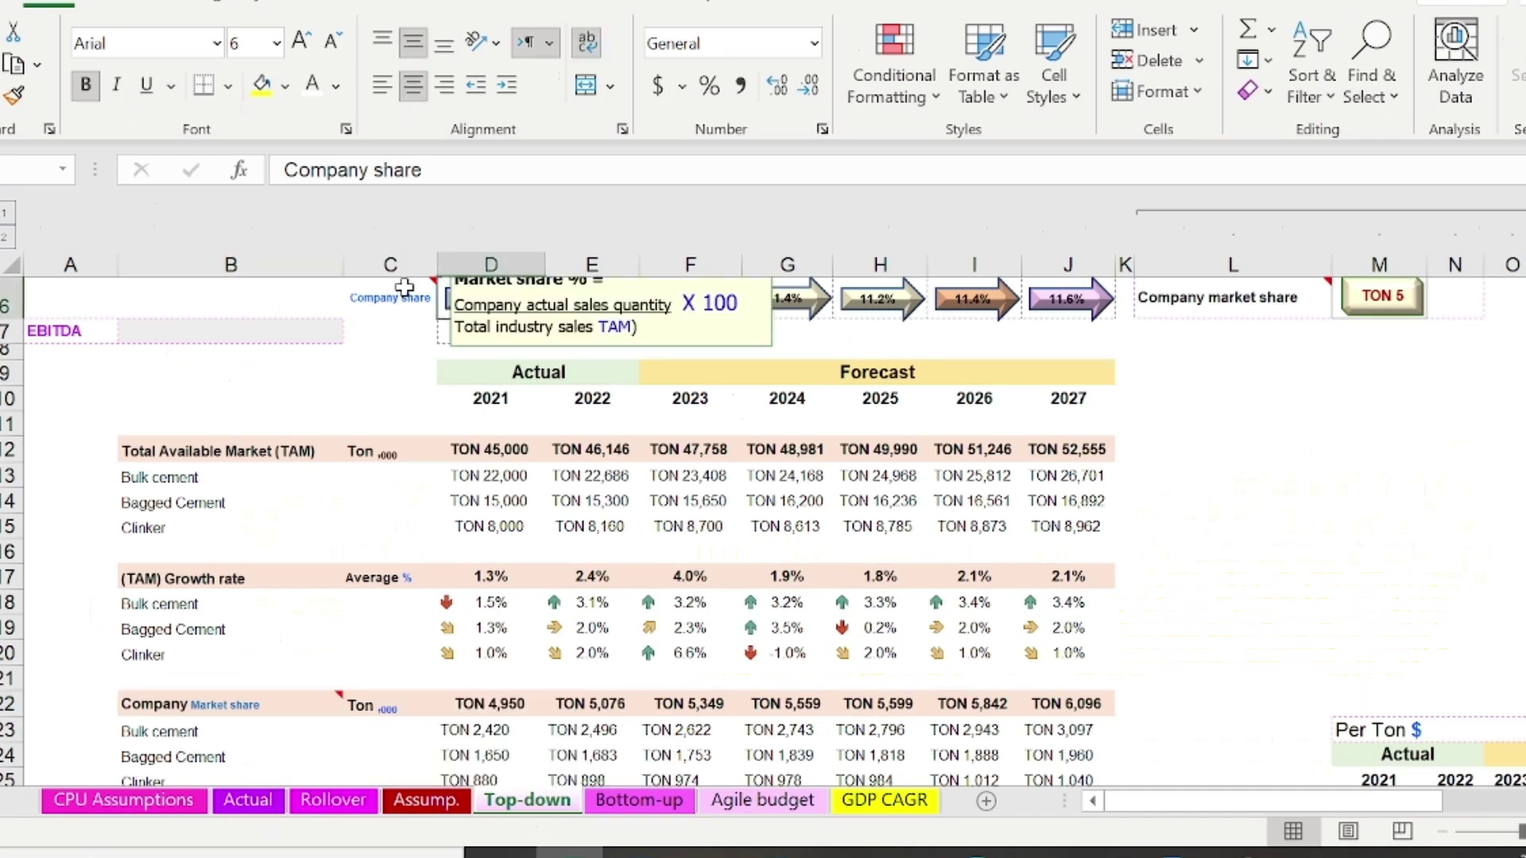
key("Right")
left_click(500, 167)
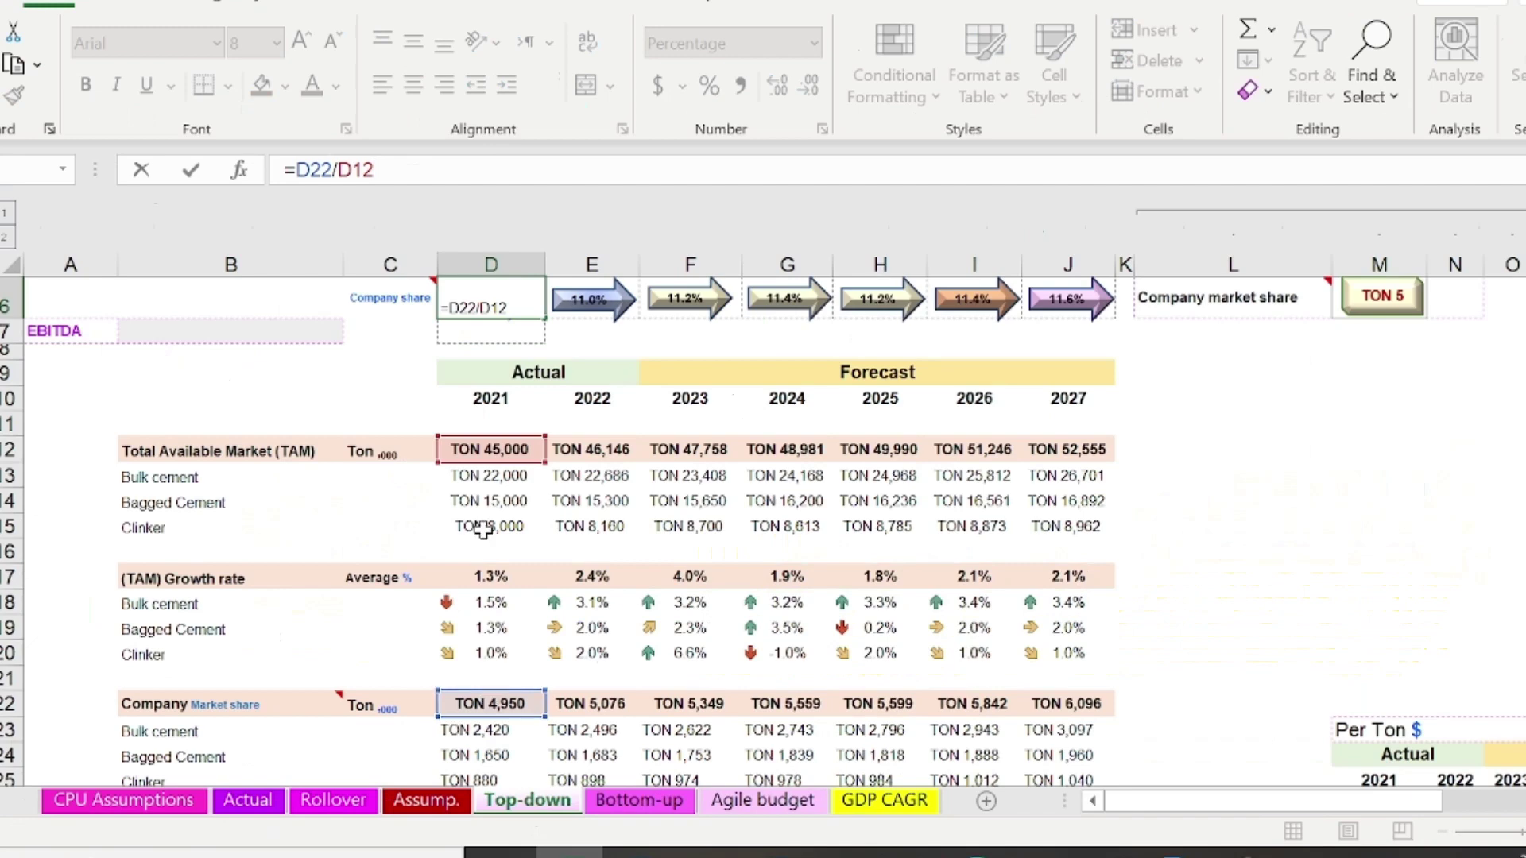
key("Escape")
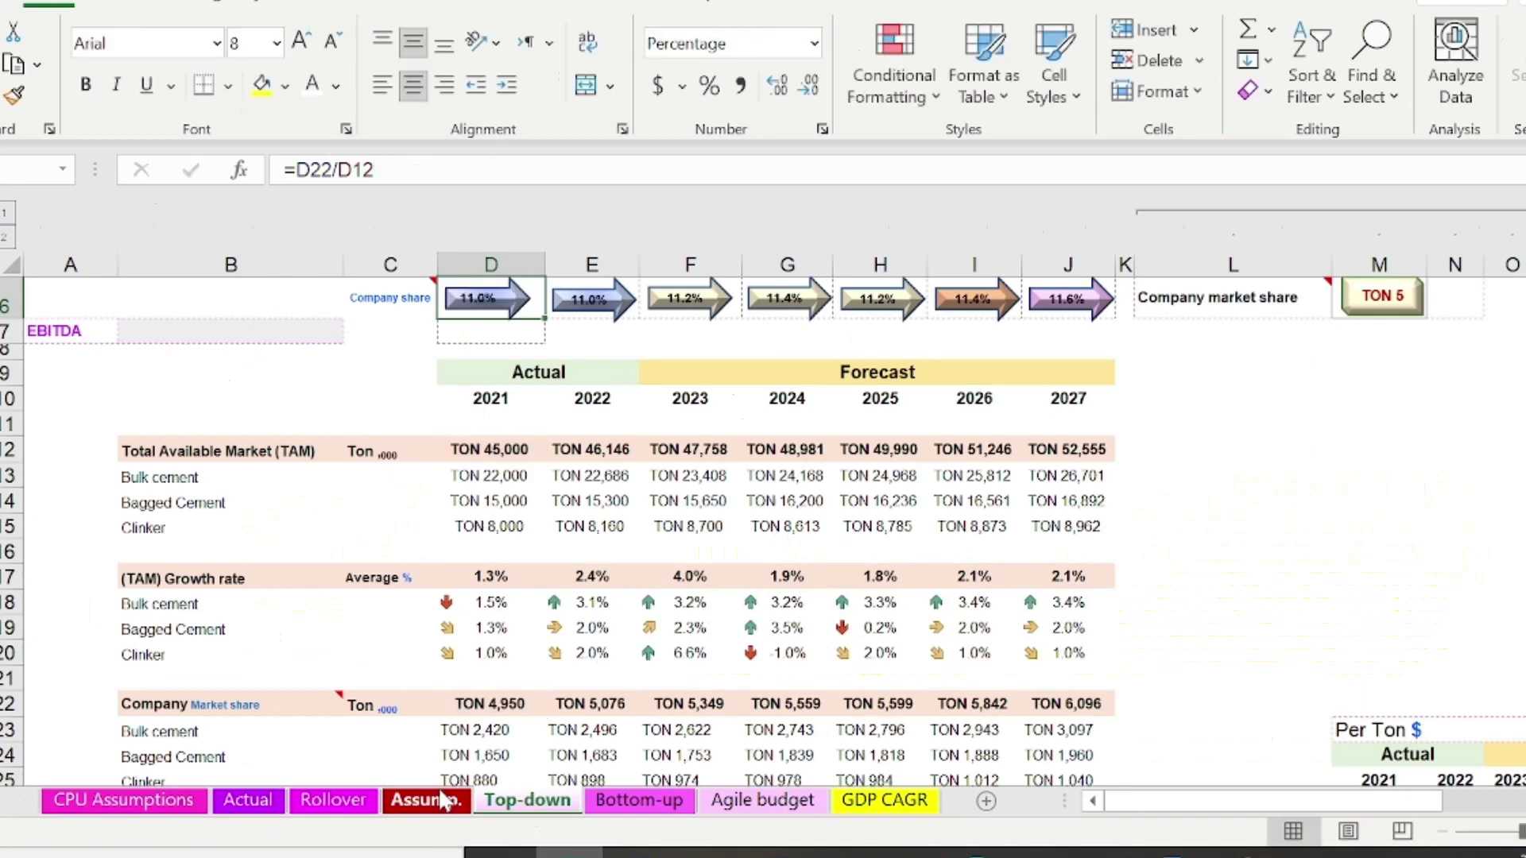
- Inspect the 2023 Market share Growth formula and its referenced cells on the Assump. sheet
left_click(443, 800)
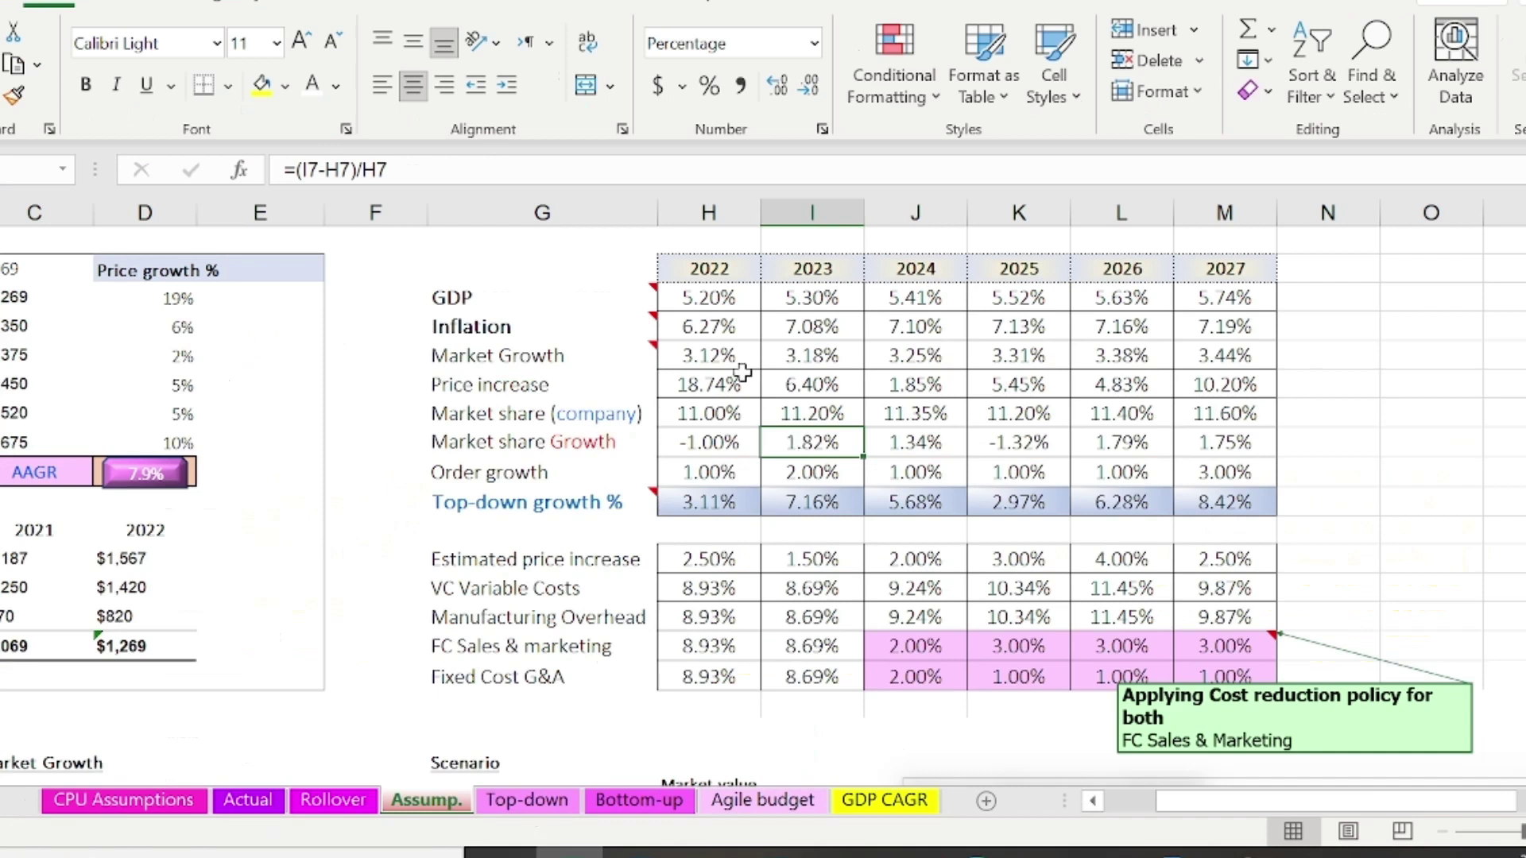
key("F2")
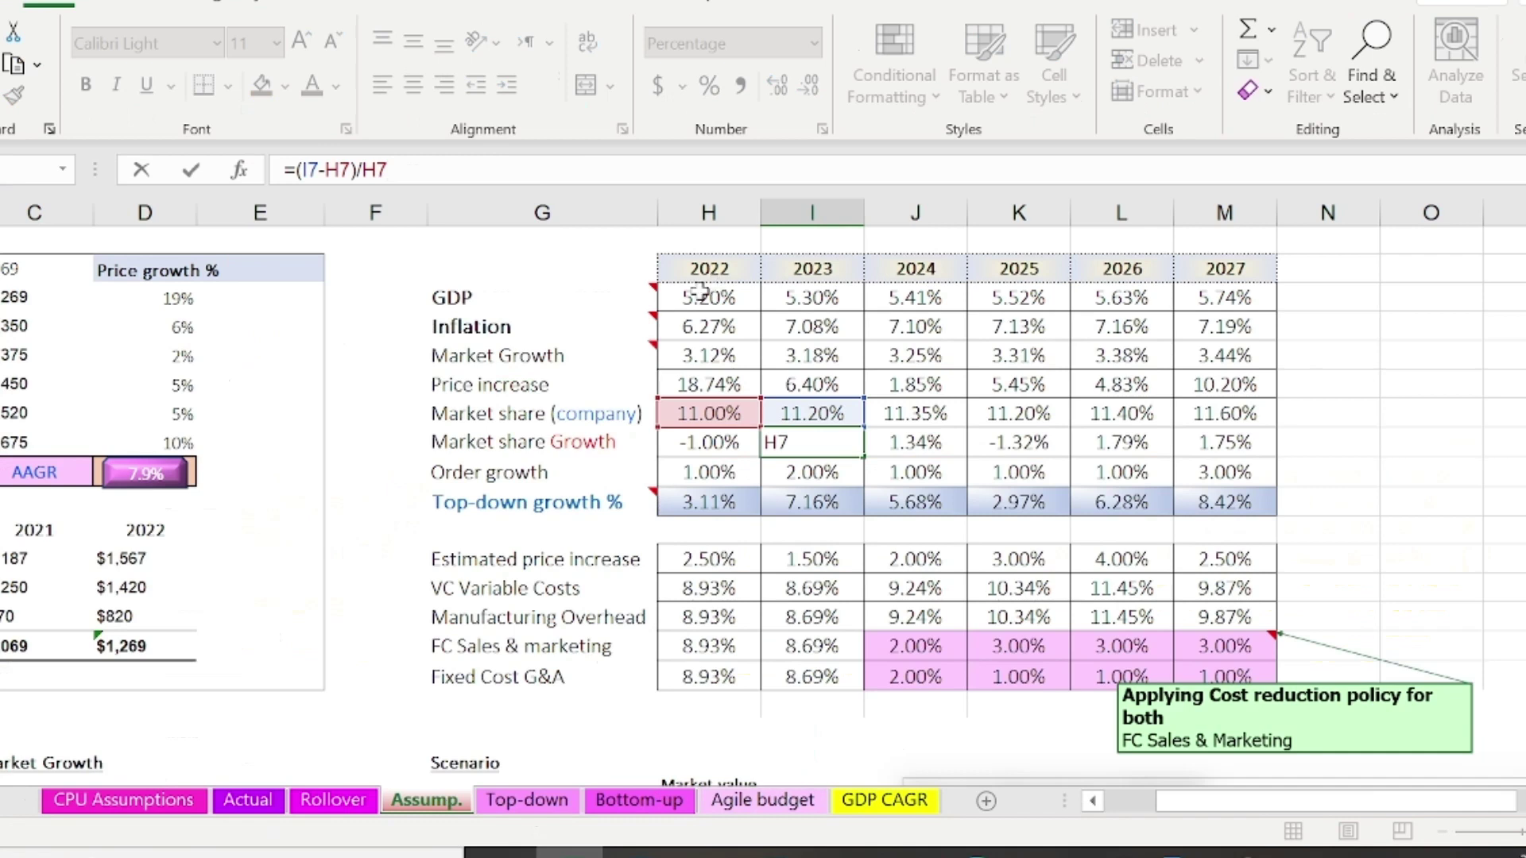
key("Escape")
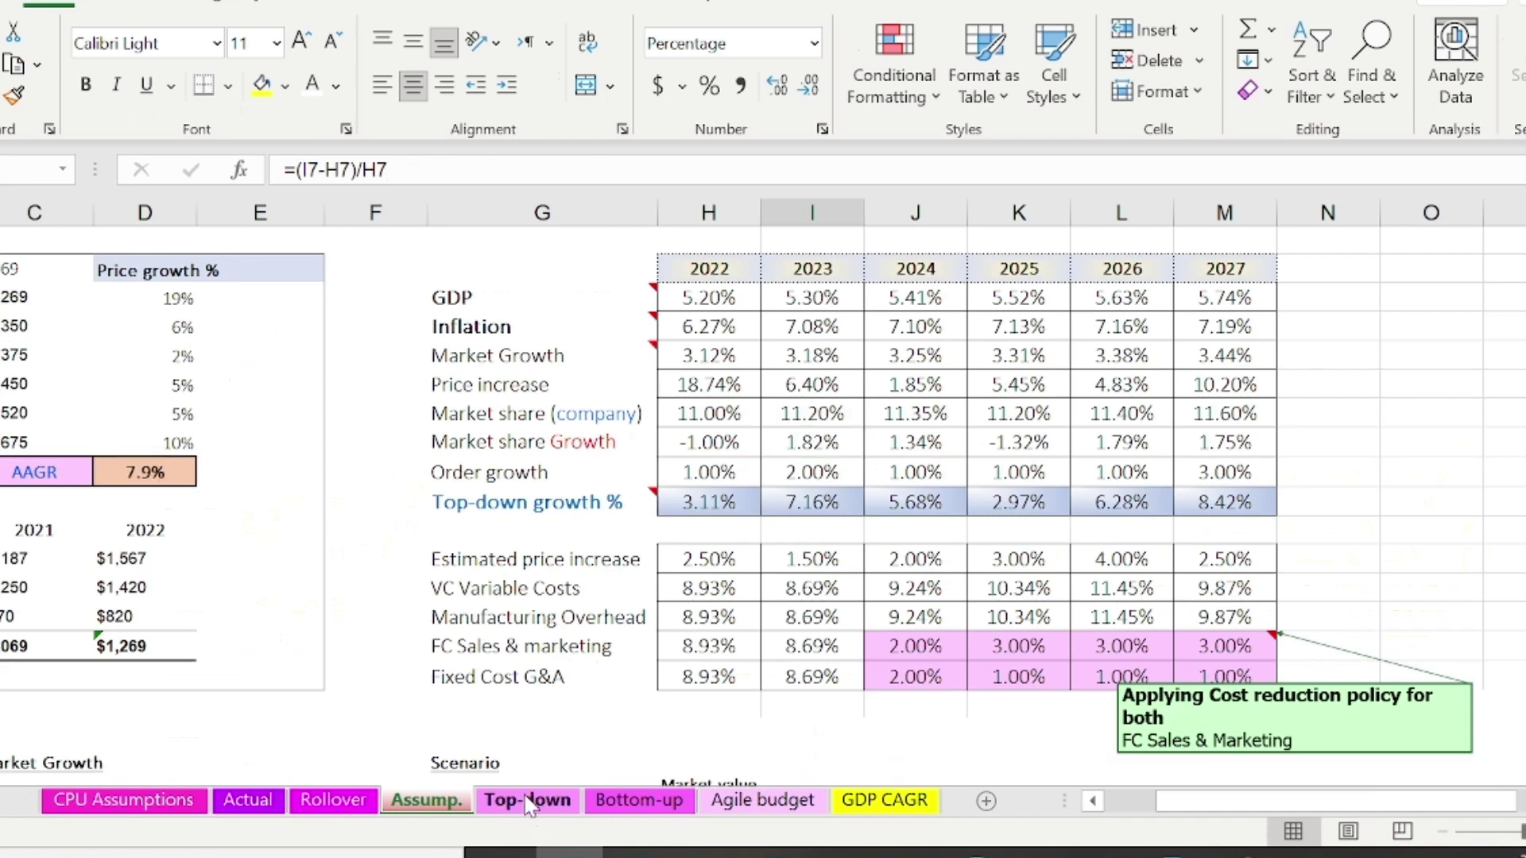
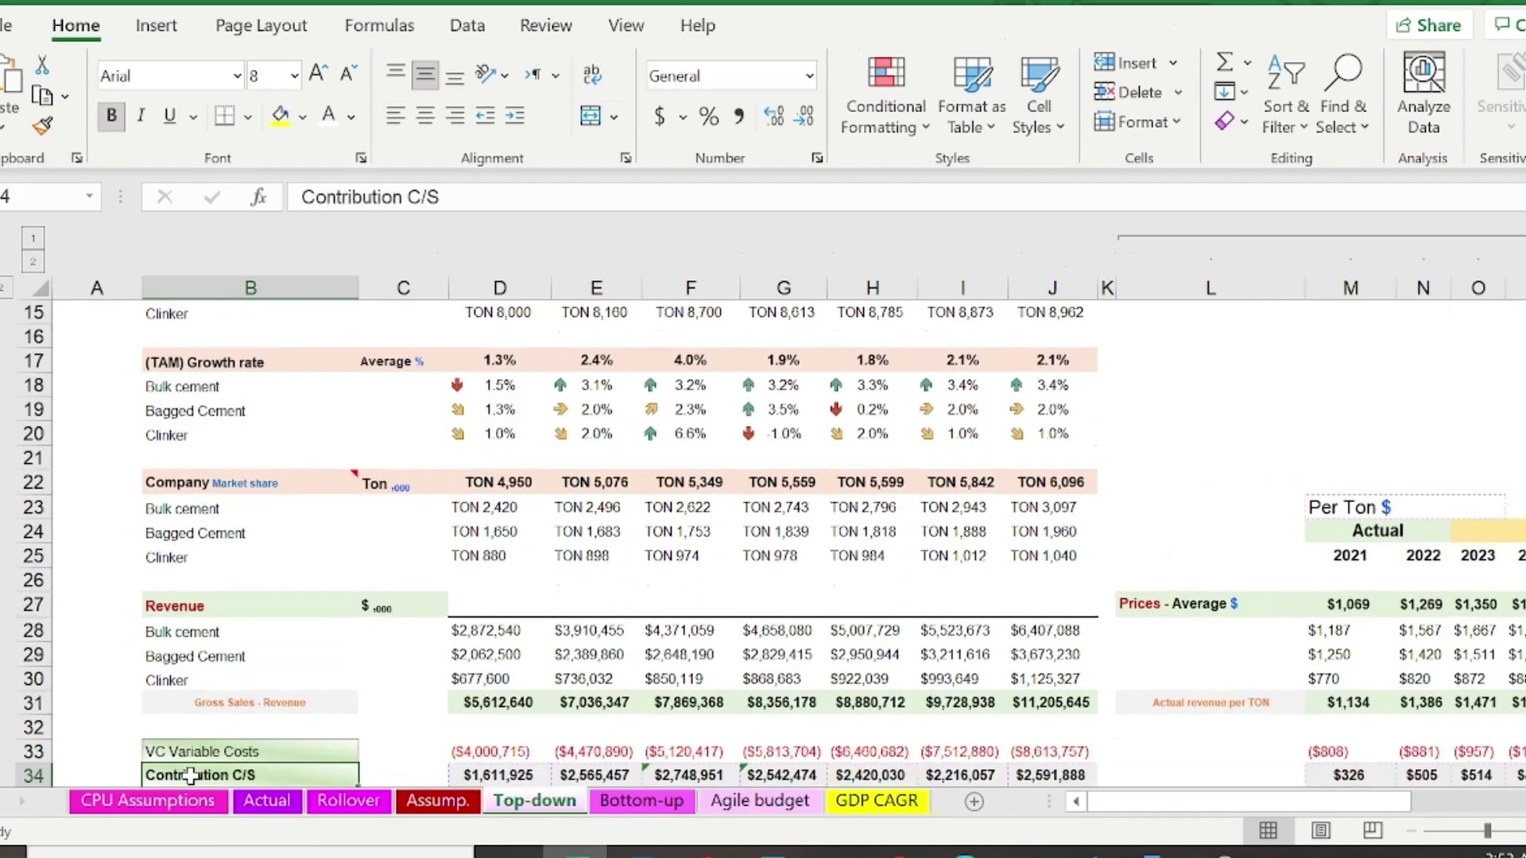
- Review the cost and profit lines from Contribution C/S down to EBIT on the Top-down sheet
key("Down")
key("Down")
key("Down")
key("Down")
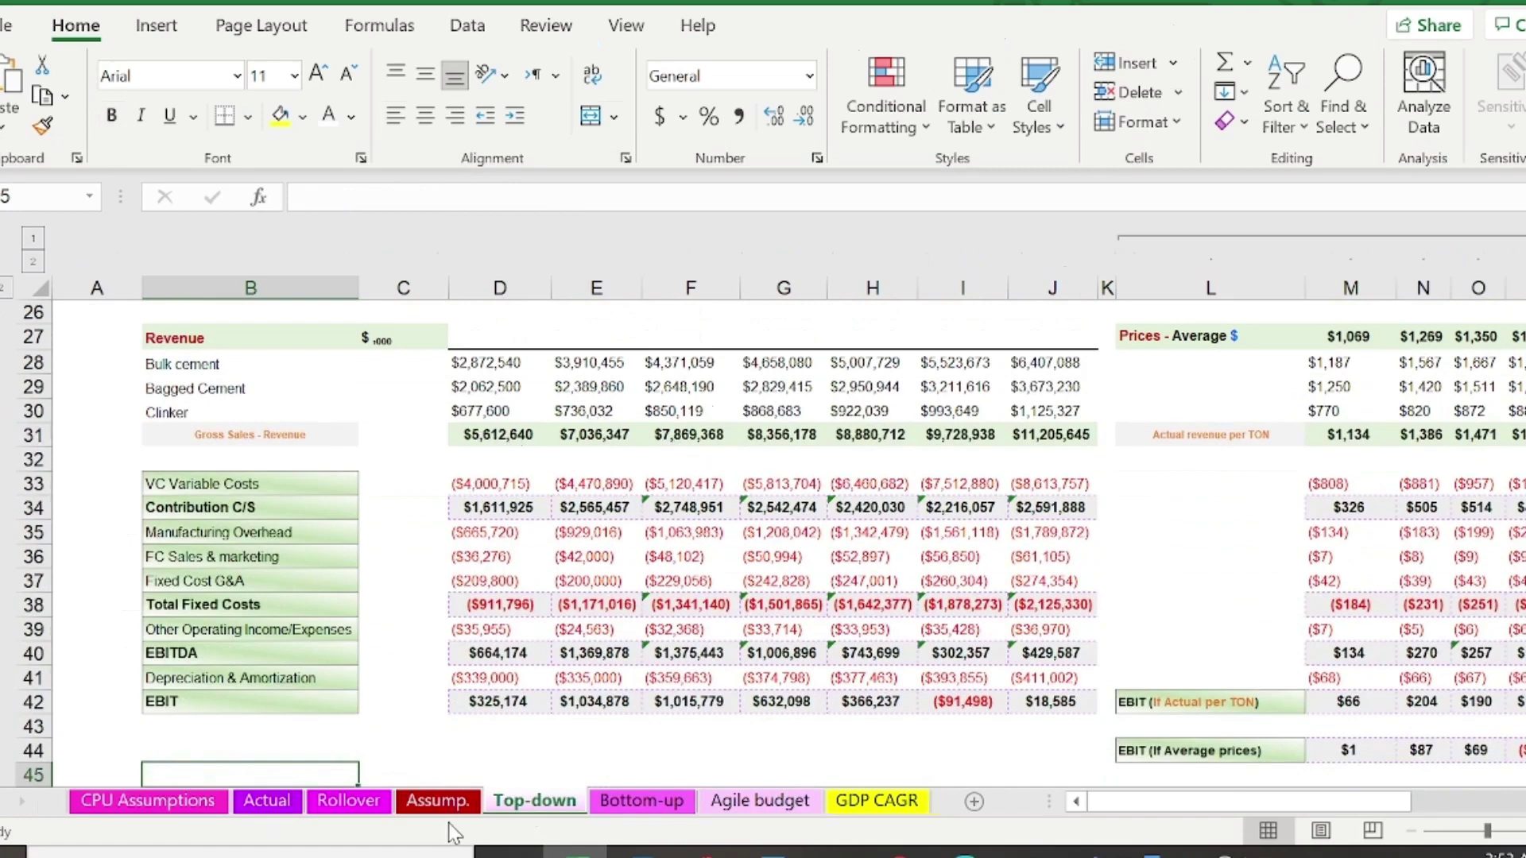
- Inspect the 2024 price growth formula and its referenced prices on the Assump. sheet
left_click(438, 801)
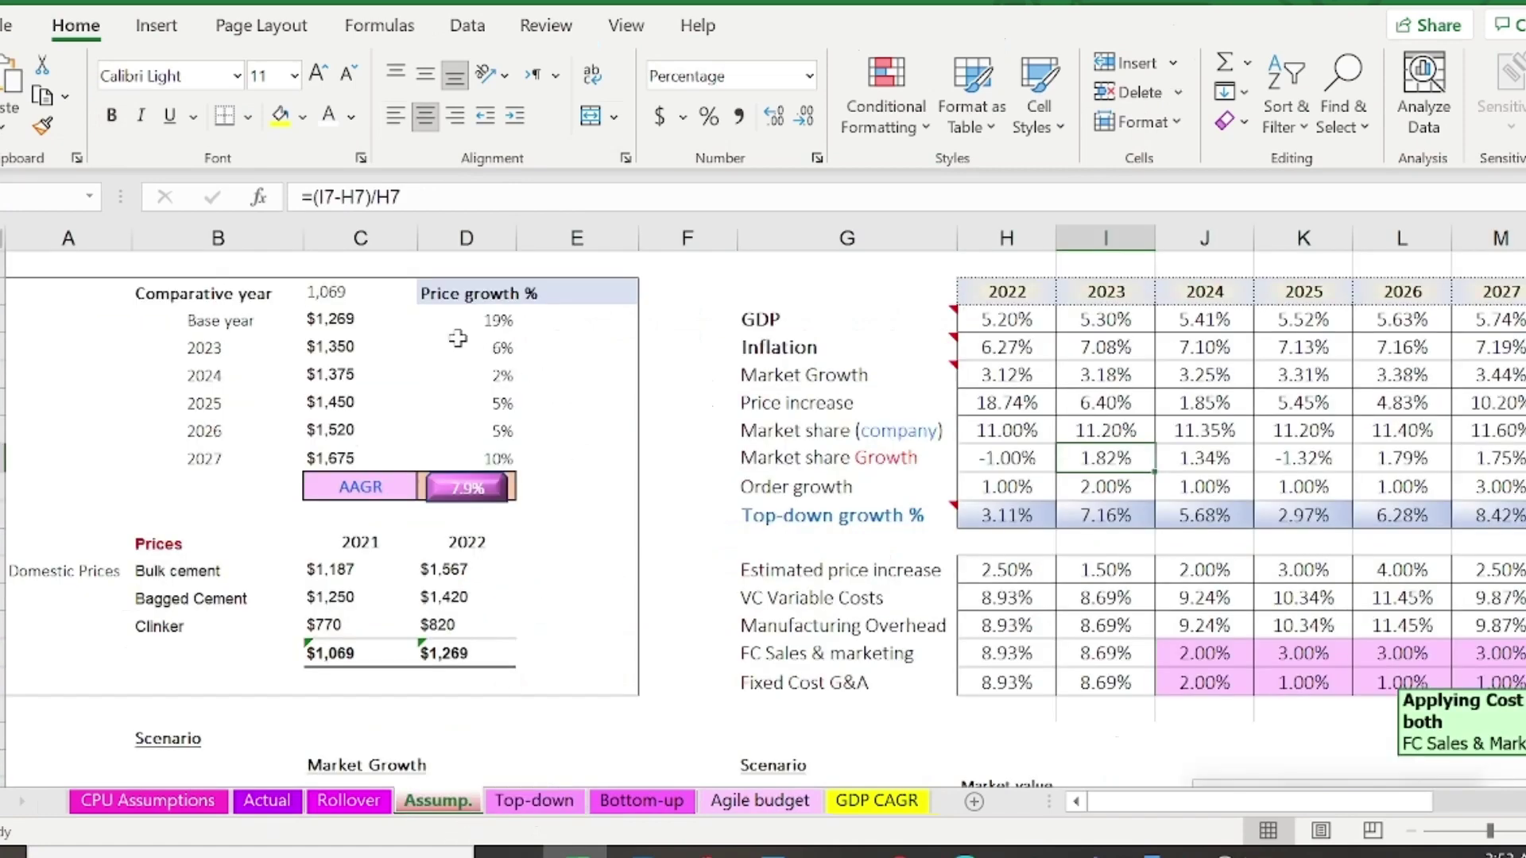
left_click(504, 371)
double_click(503, 371)
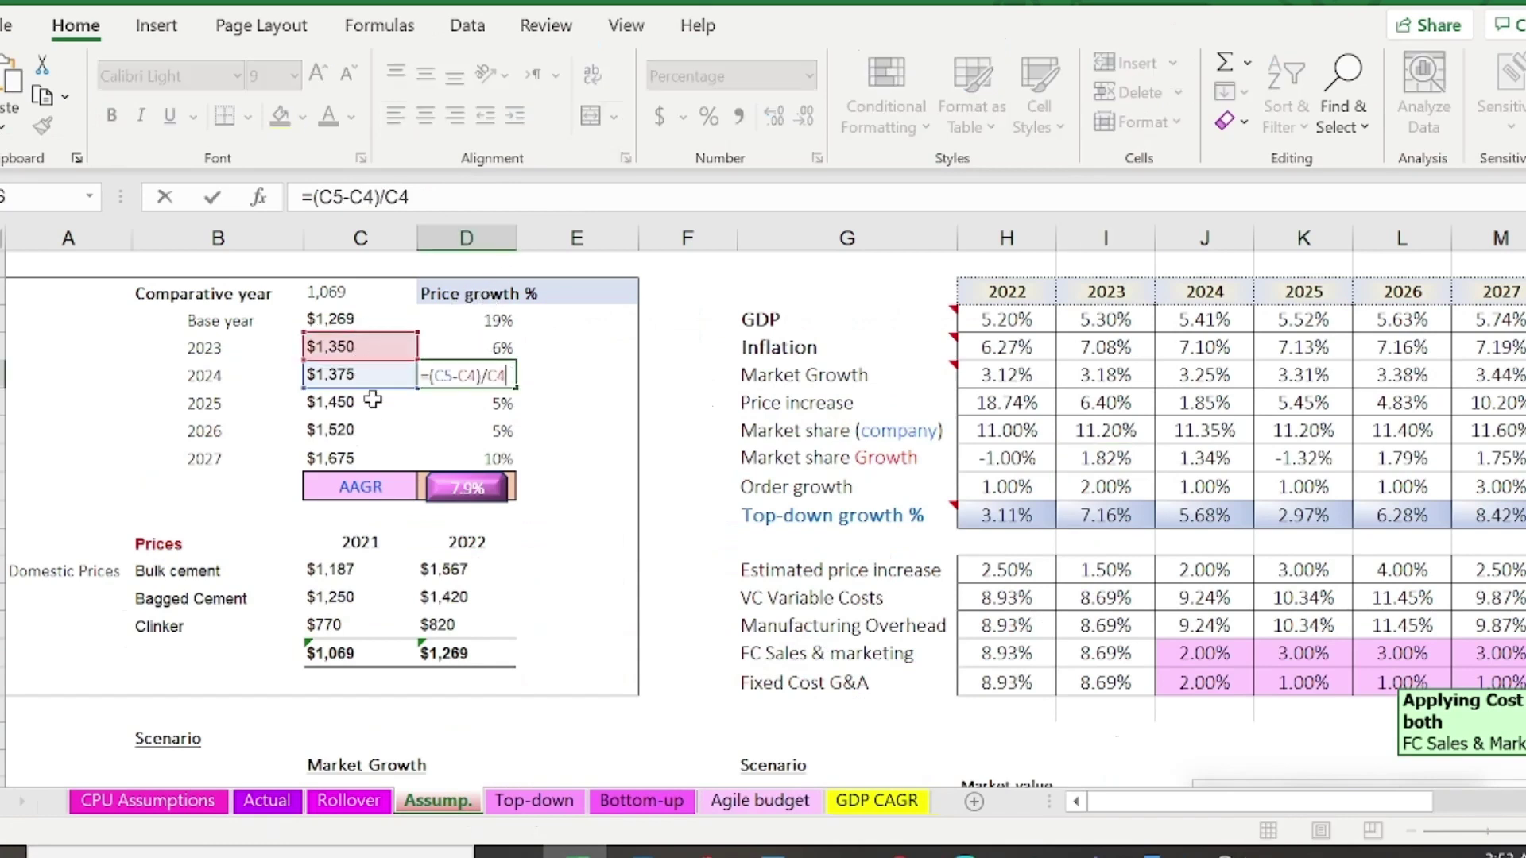
key("Escape")
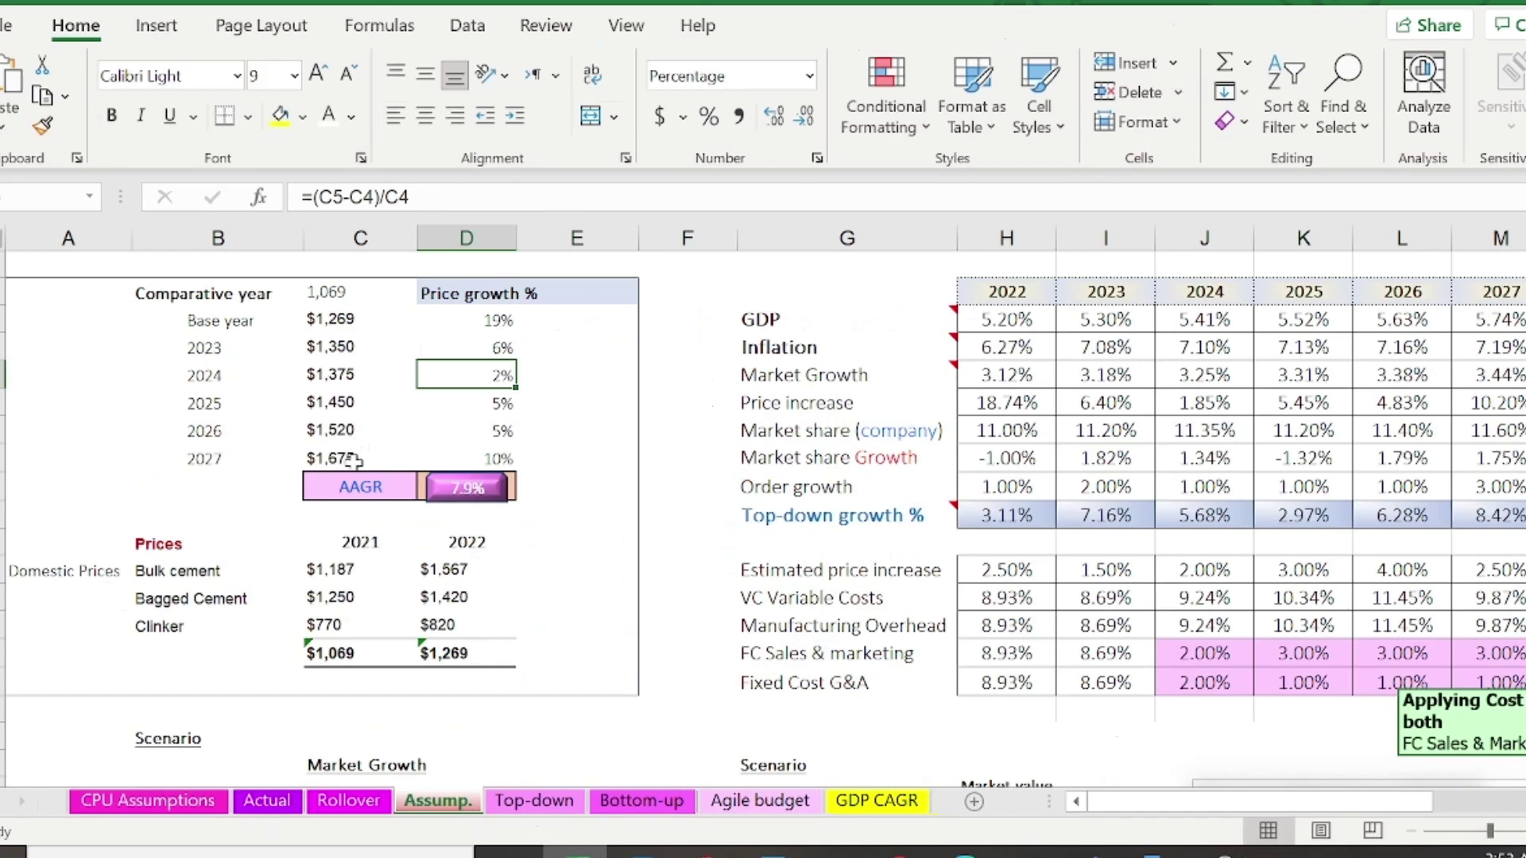
- Inspect the AAGR formula below the Price growth % column and the range it averages
left_click(346, 488)
key("Right")
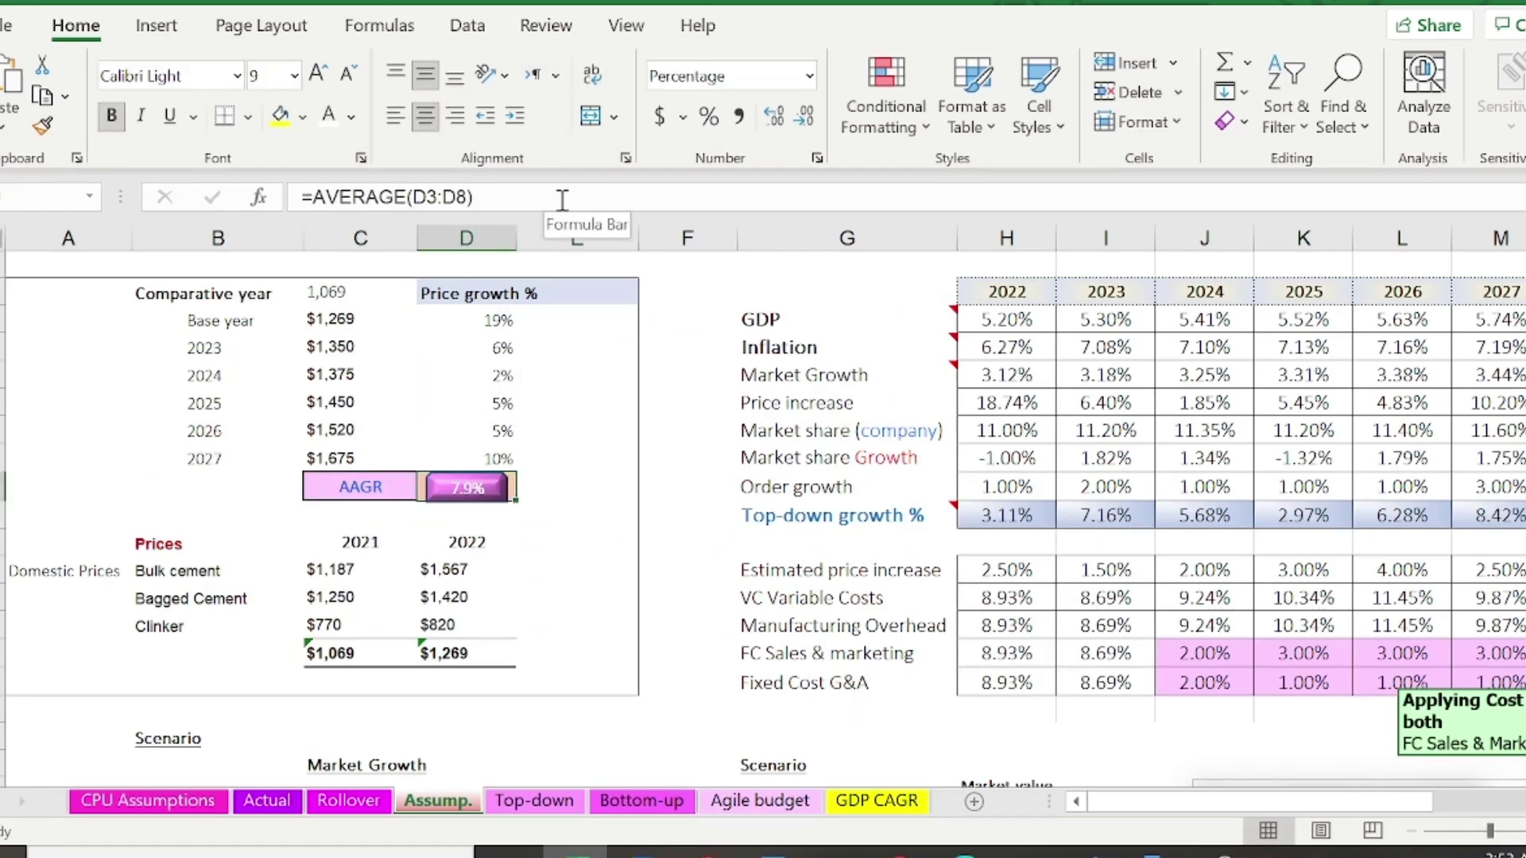
key("F2")
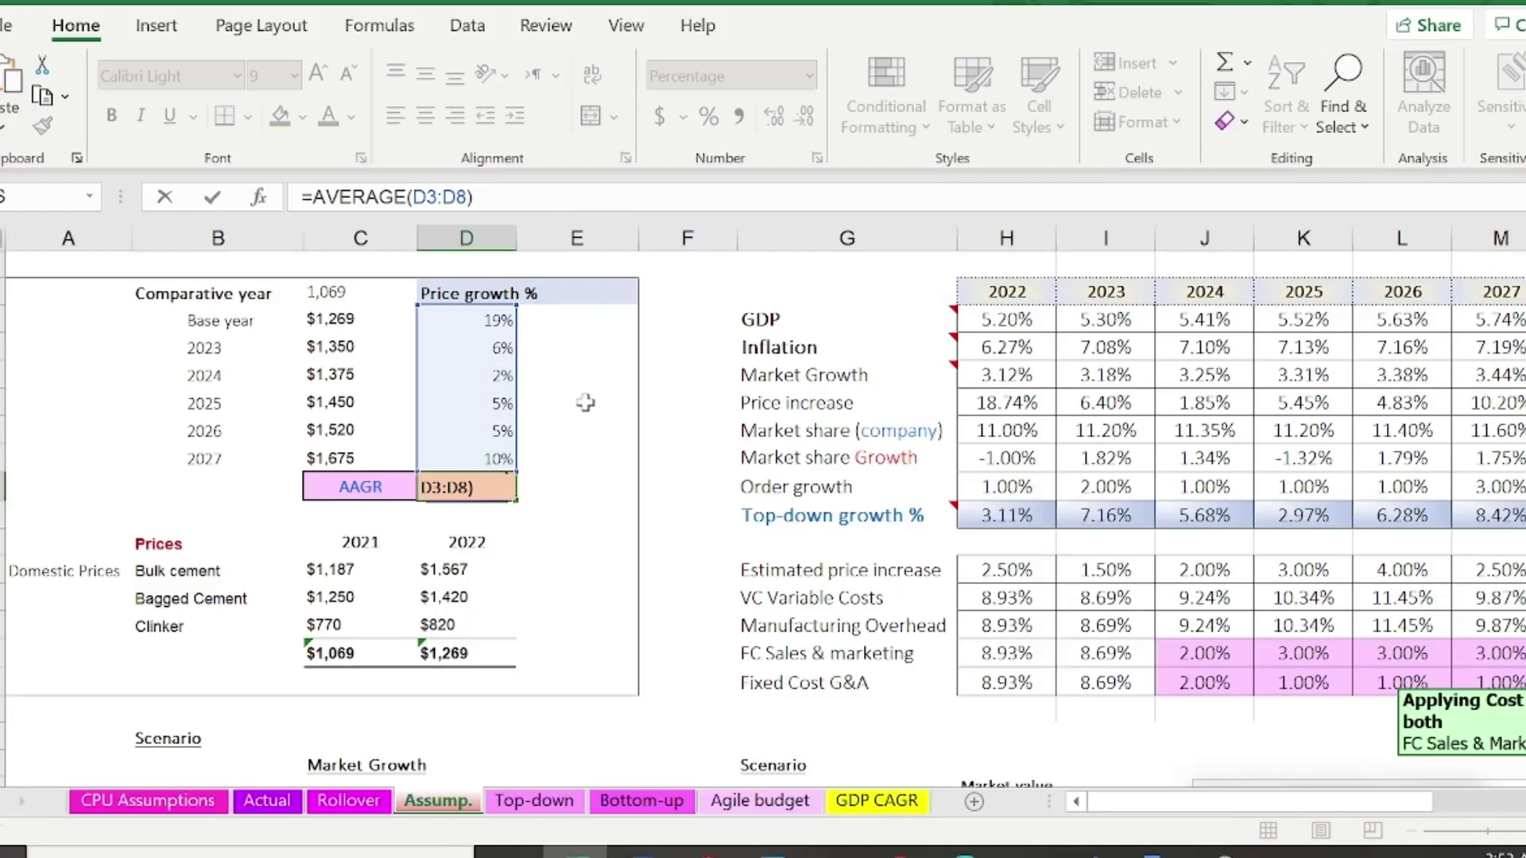
key("Escape")
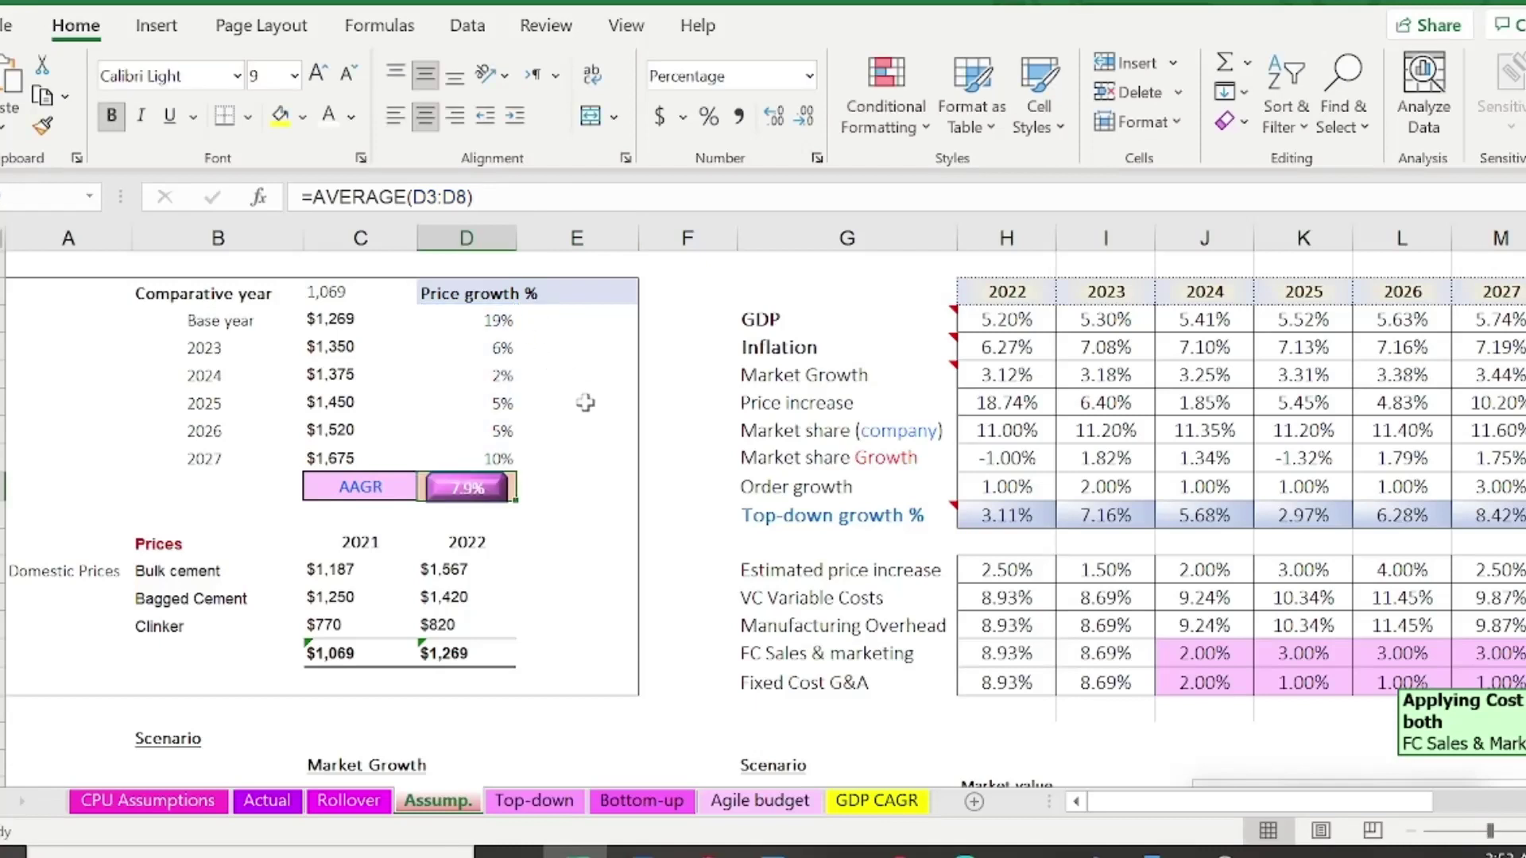
- Inspect the 2023 Top-down growth % formula and the growth rates it combines
left_click(1006, 517)
double_click(1073, 517)
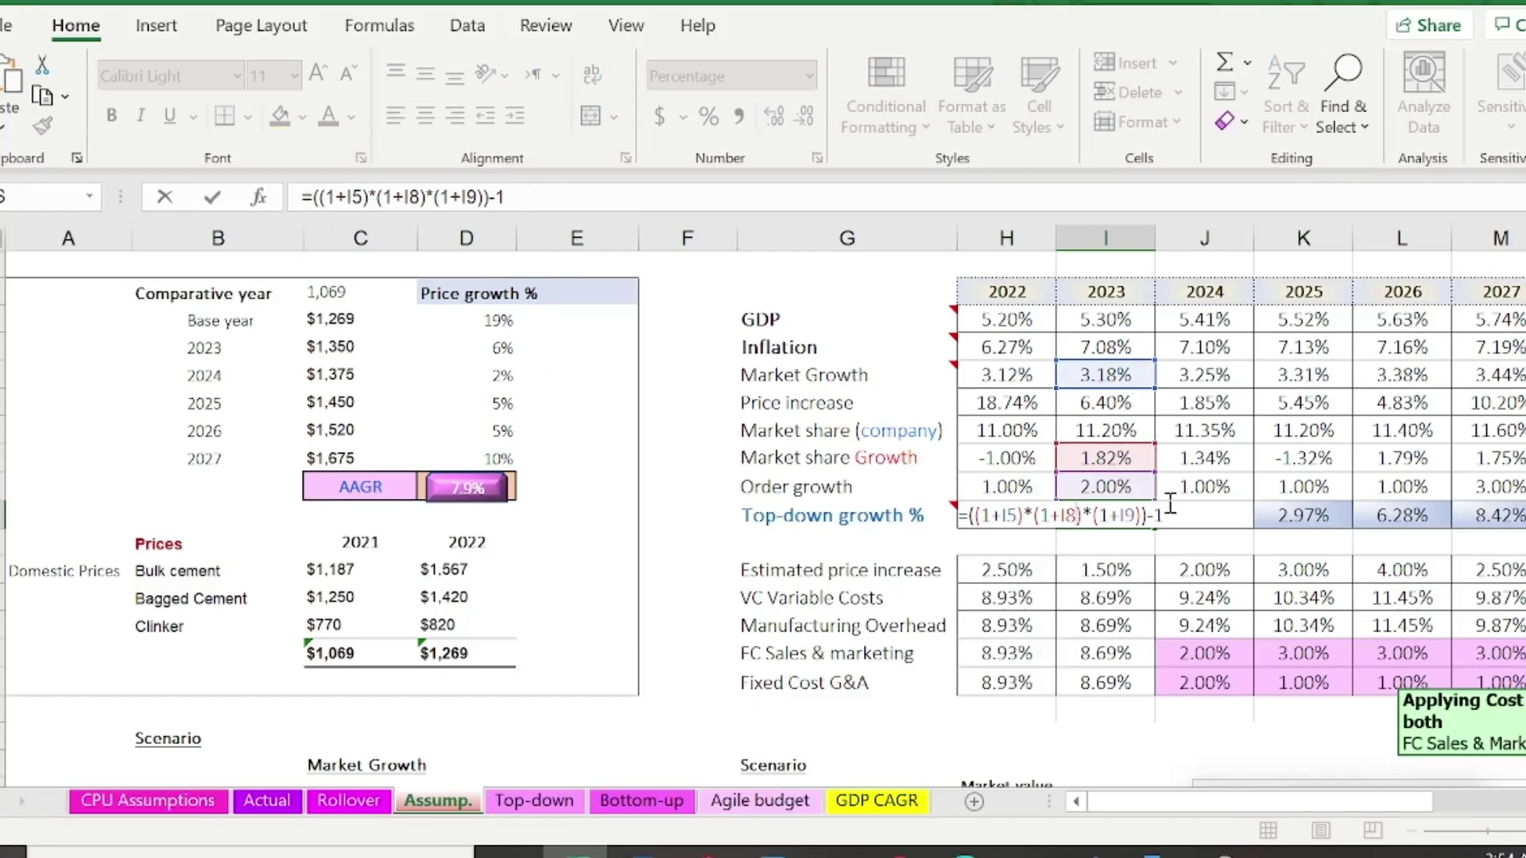
key("ctrl+Return")
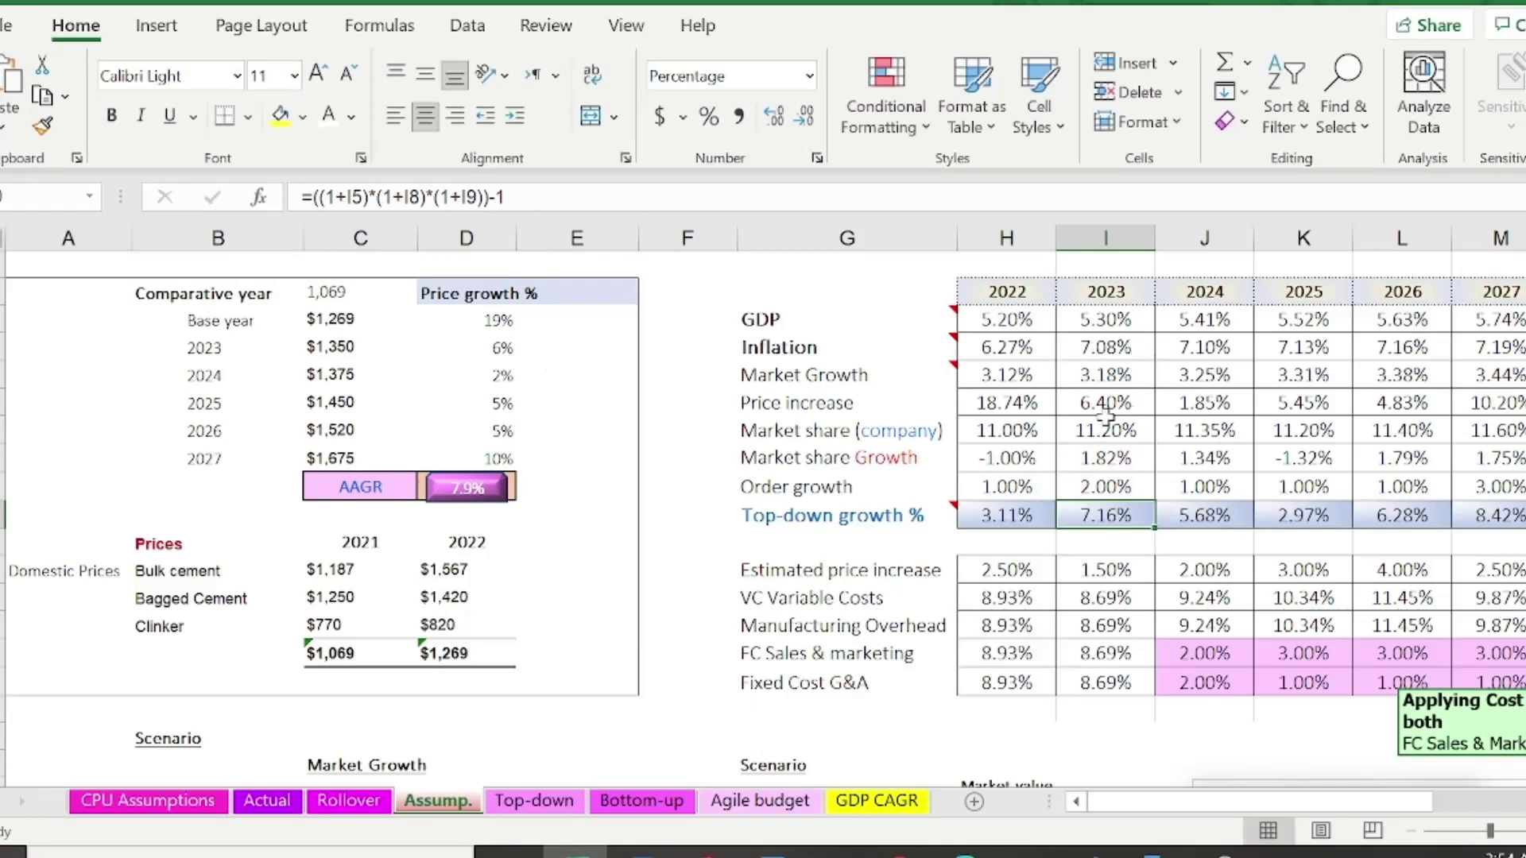
- Return to the Top-down sheet and inspect the price and quantity references behind the 2021 bagged cement revenue
left_click(533, 802)
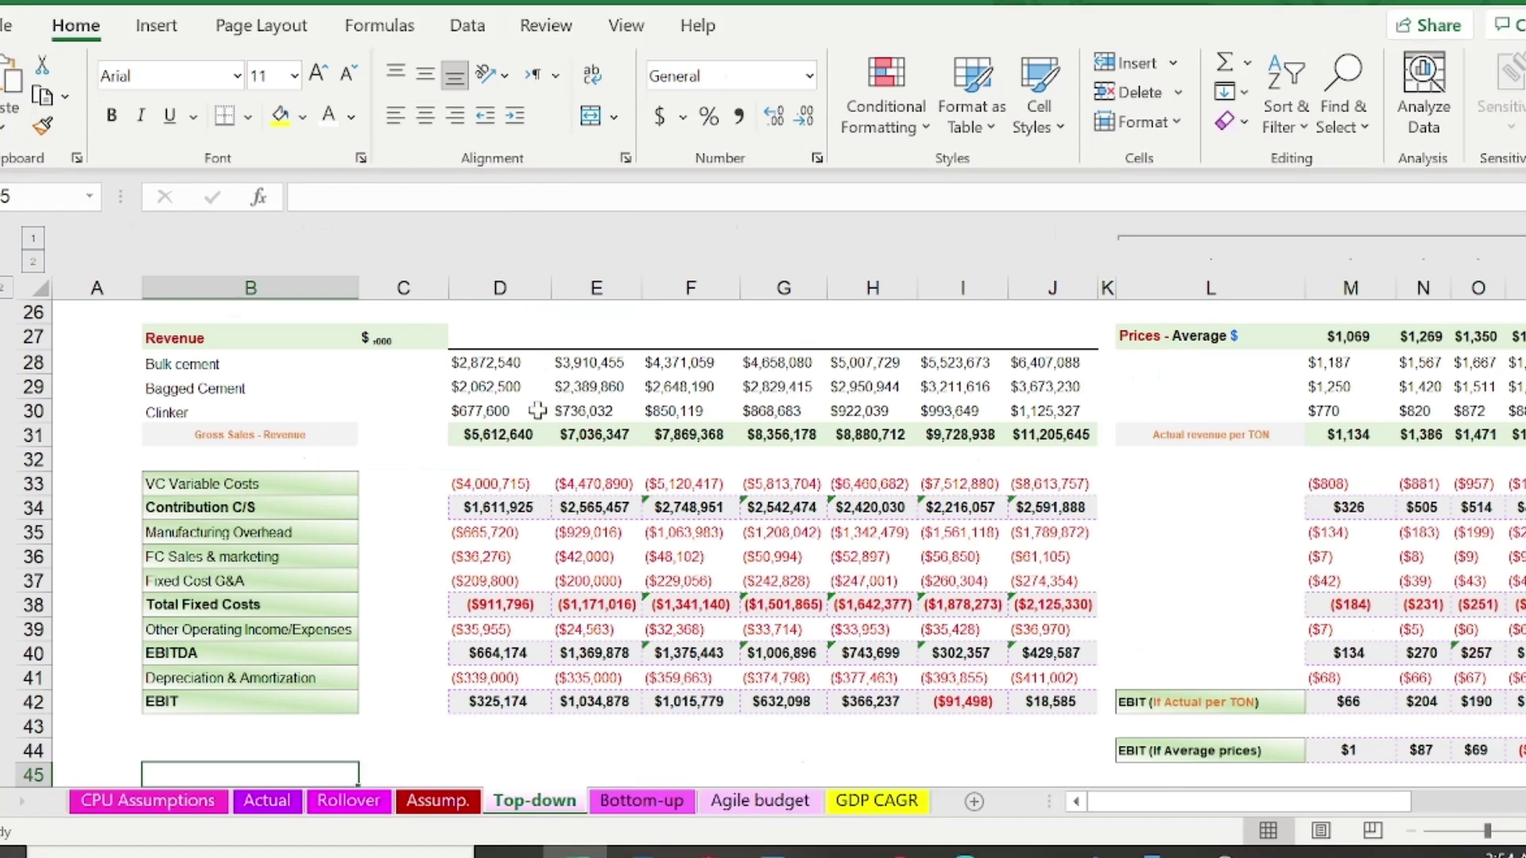
left_click(493, 383)
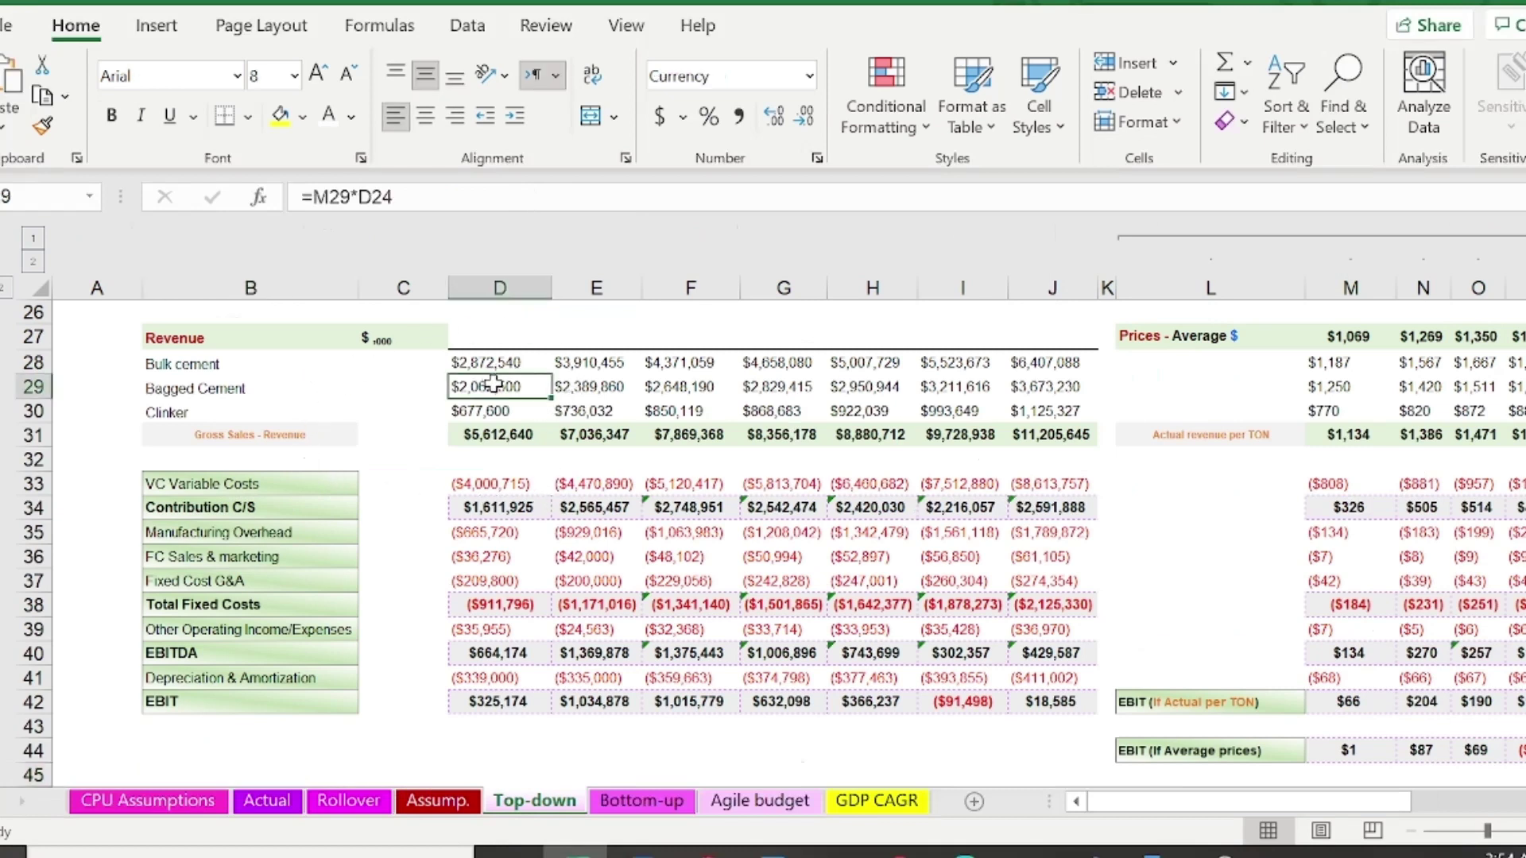
double_click(492, 385)
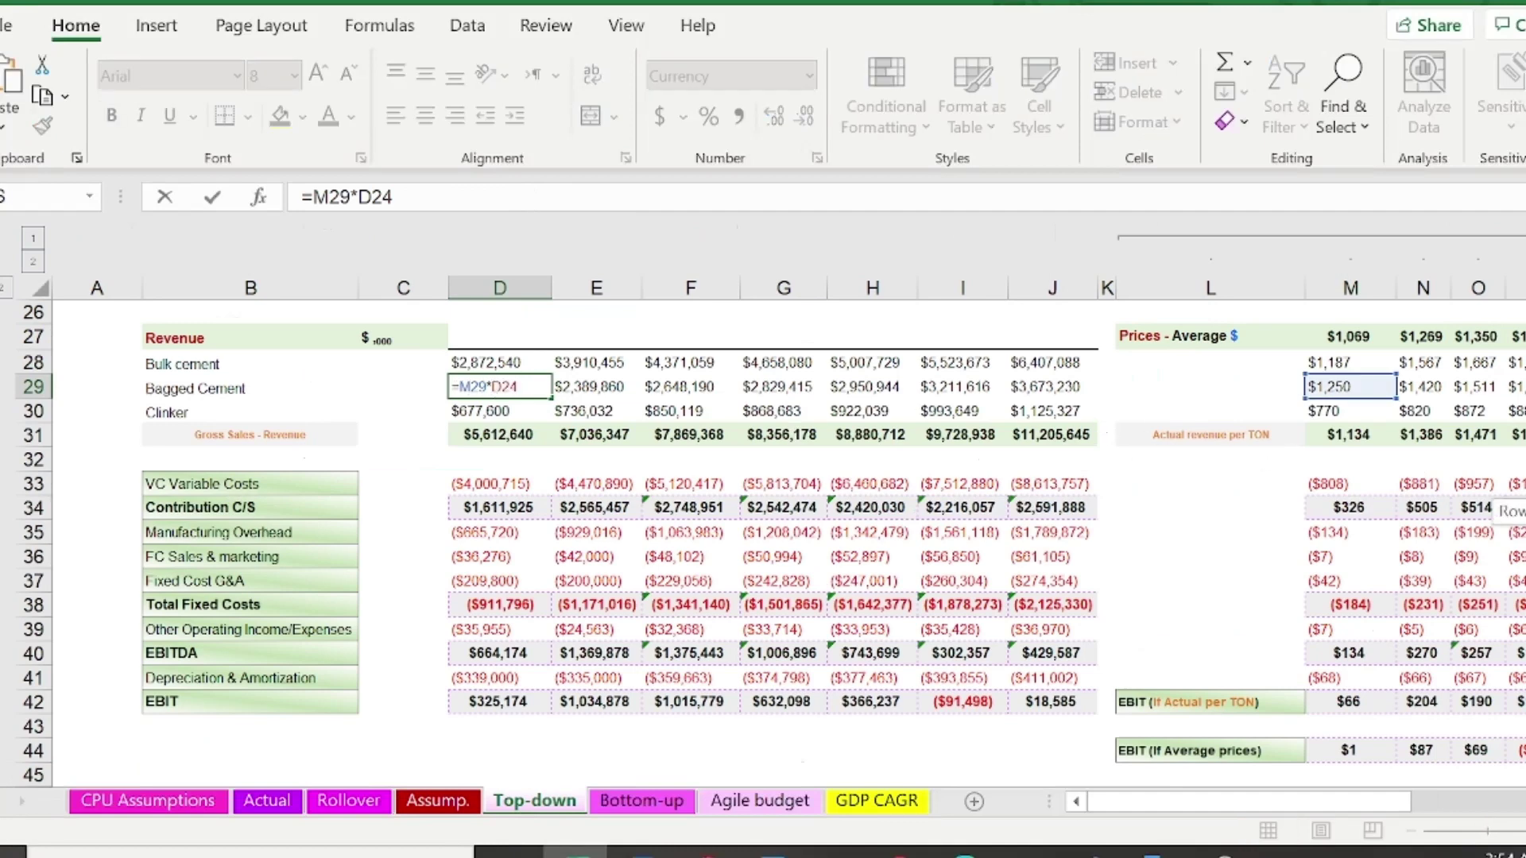
scroll(771, 548, "up", 3)
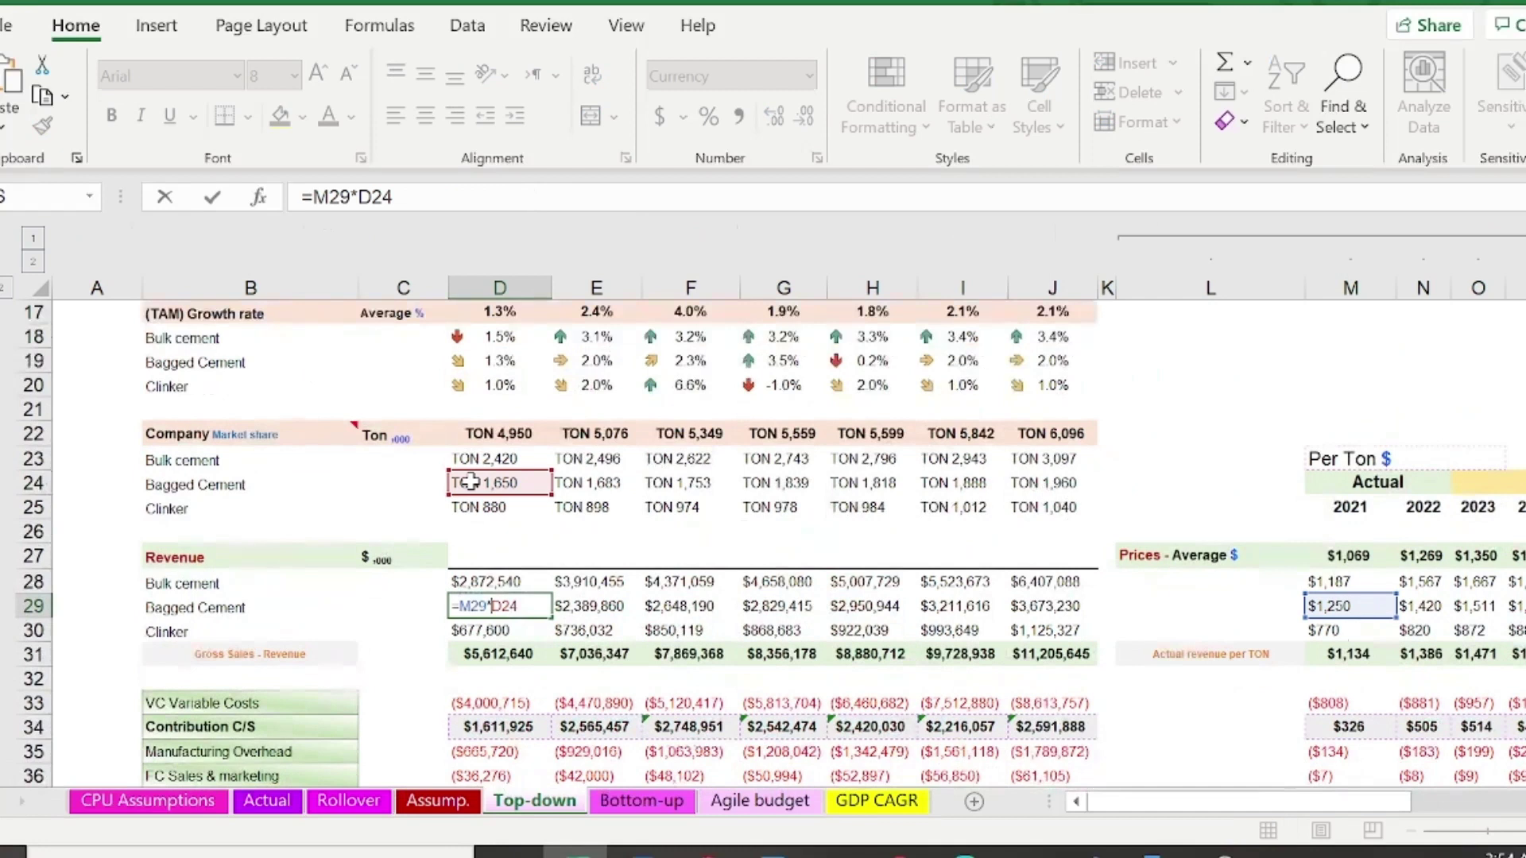
- Inspect the 2021 Gross Sales - Revenue total formula and the revenue range it sums
left_click(513, 652)
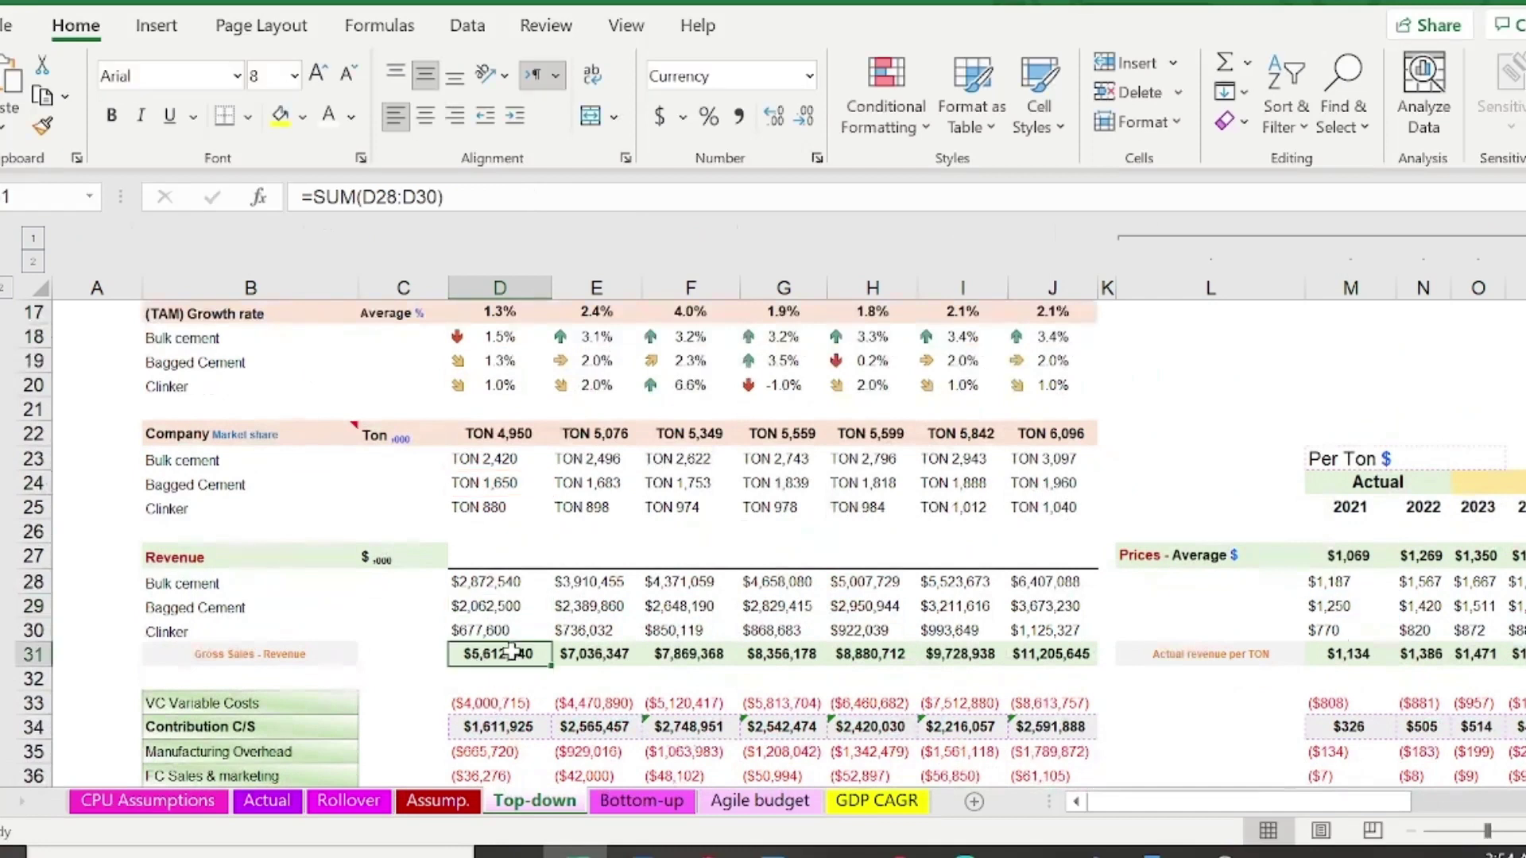
double_click(513, 652)
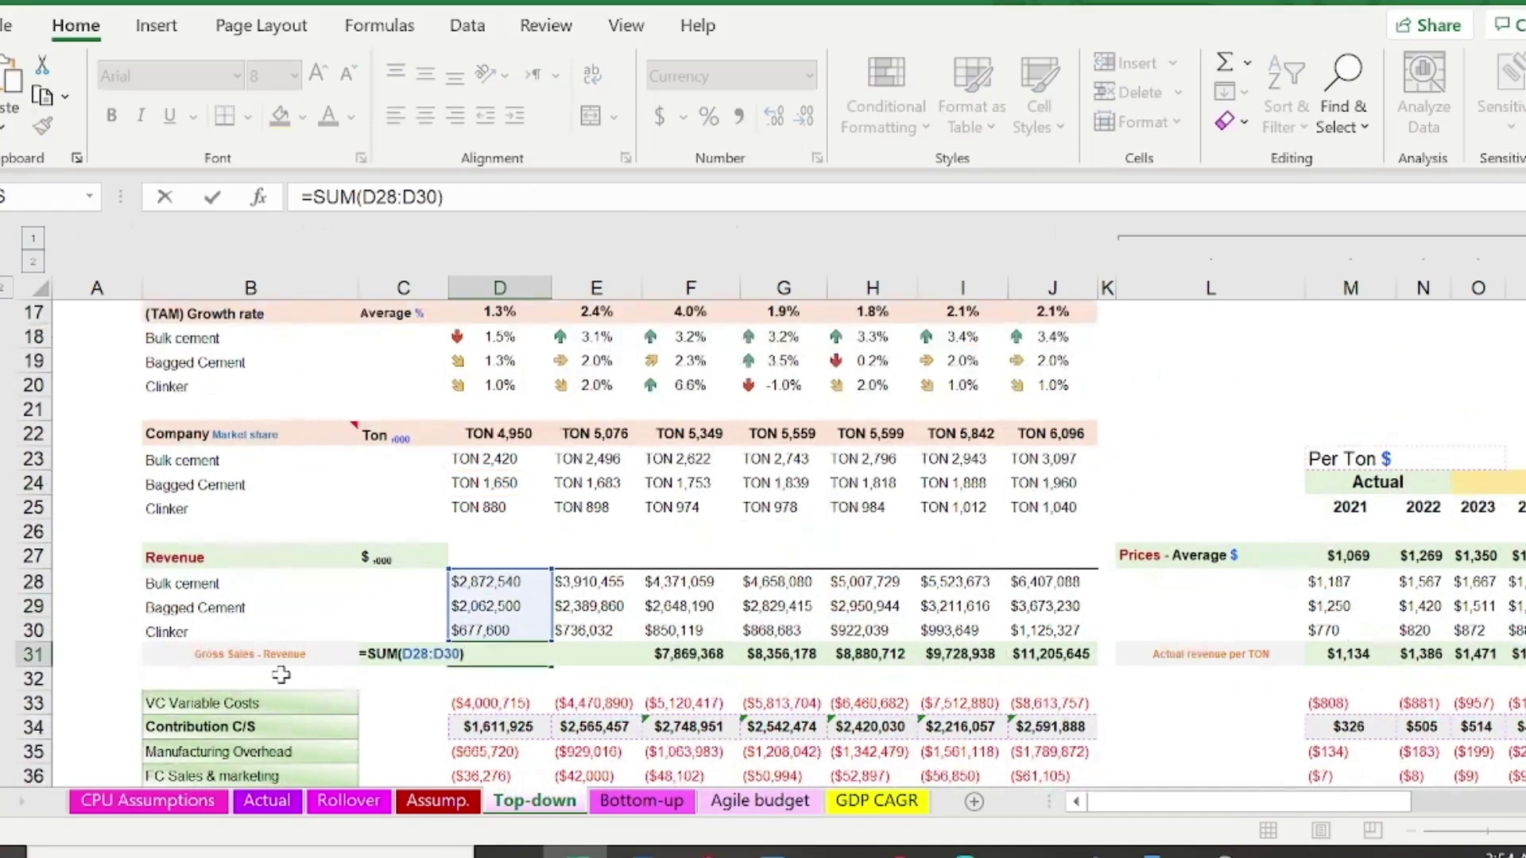
key("Escape")
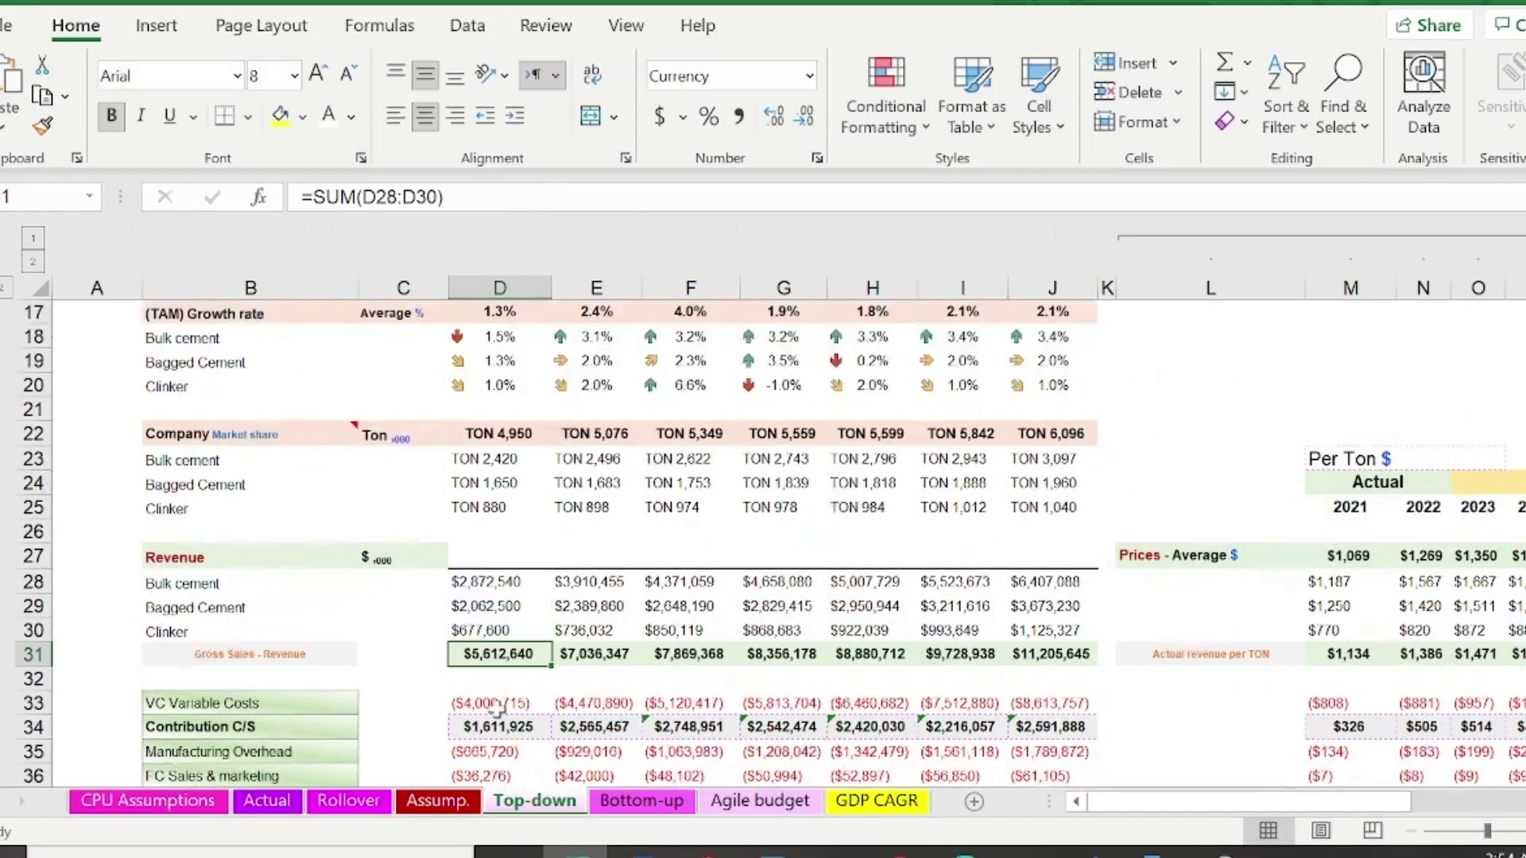
- Inspect the 2022 VC Variable Costs link and the references in the 2022 Contribution C/S formula
left_click(608, 702)
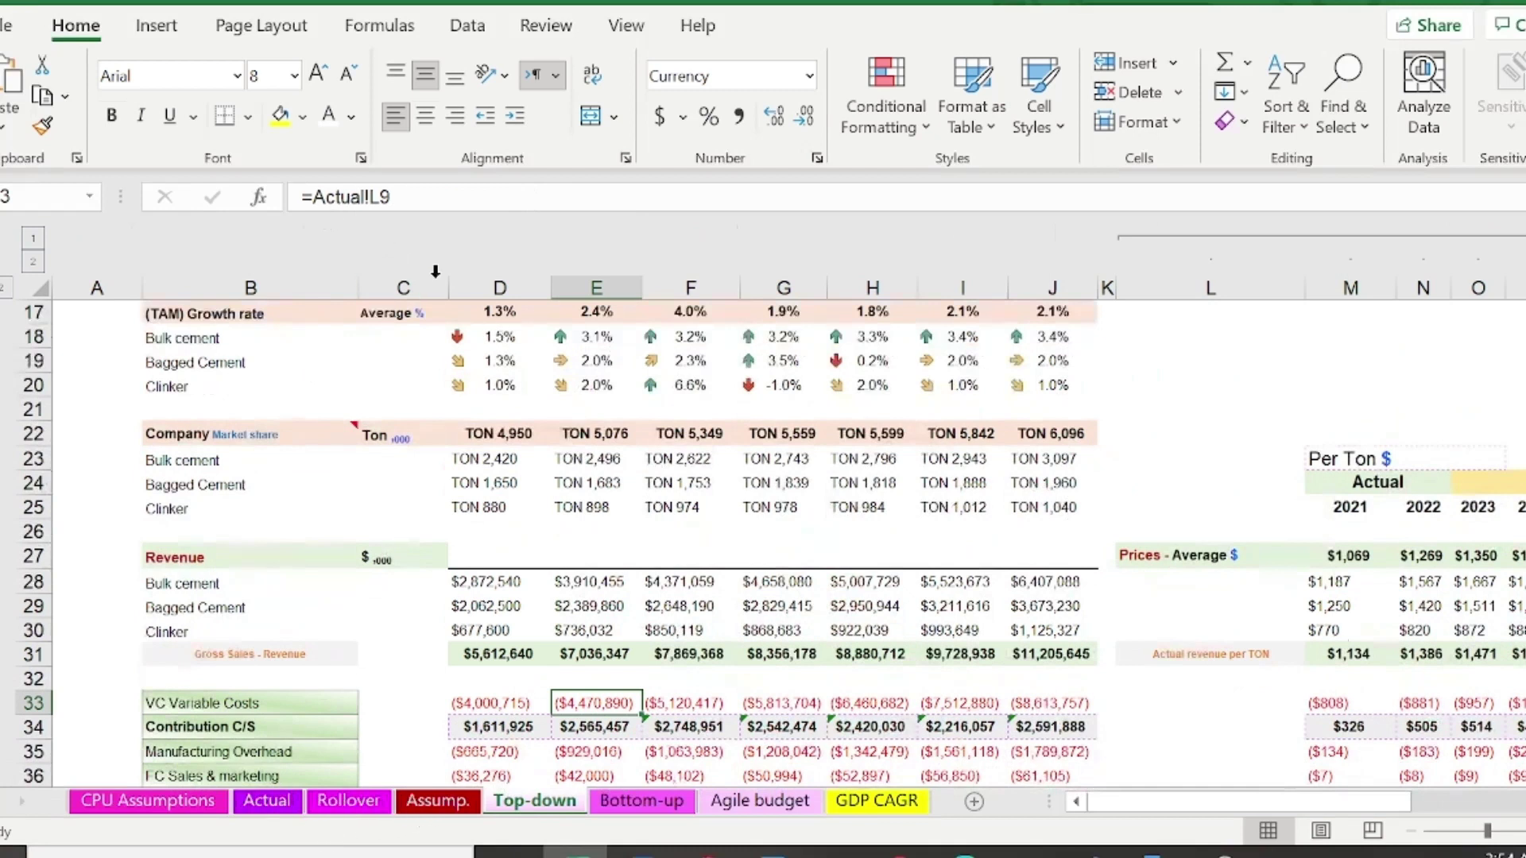
double_click(599, 726)
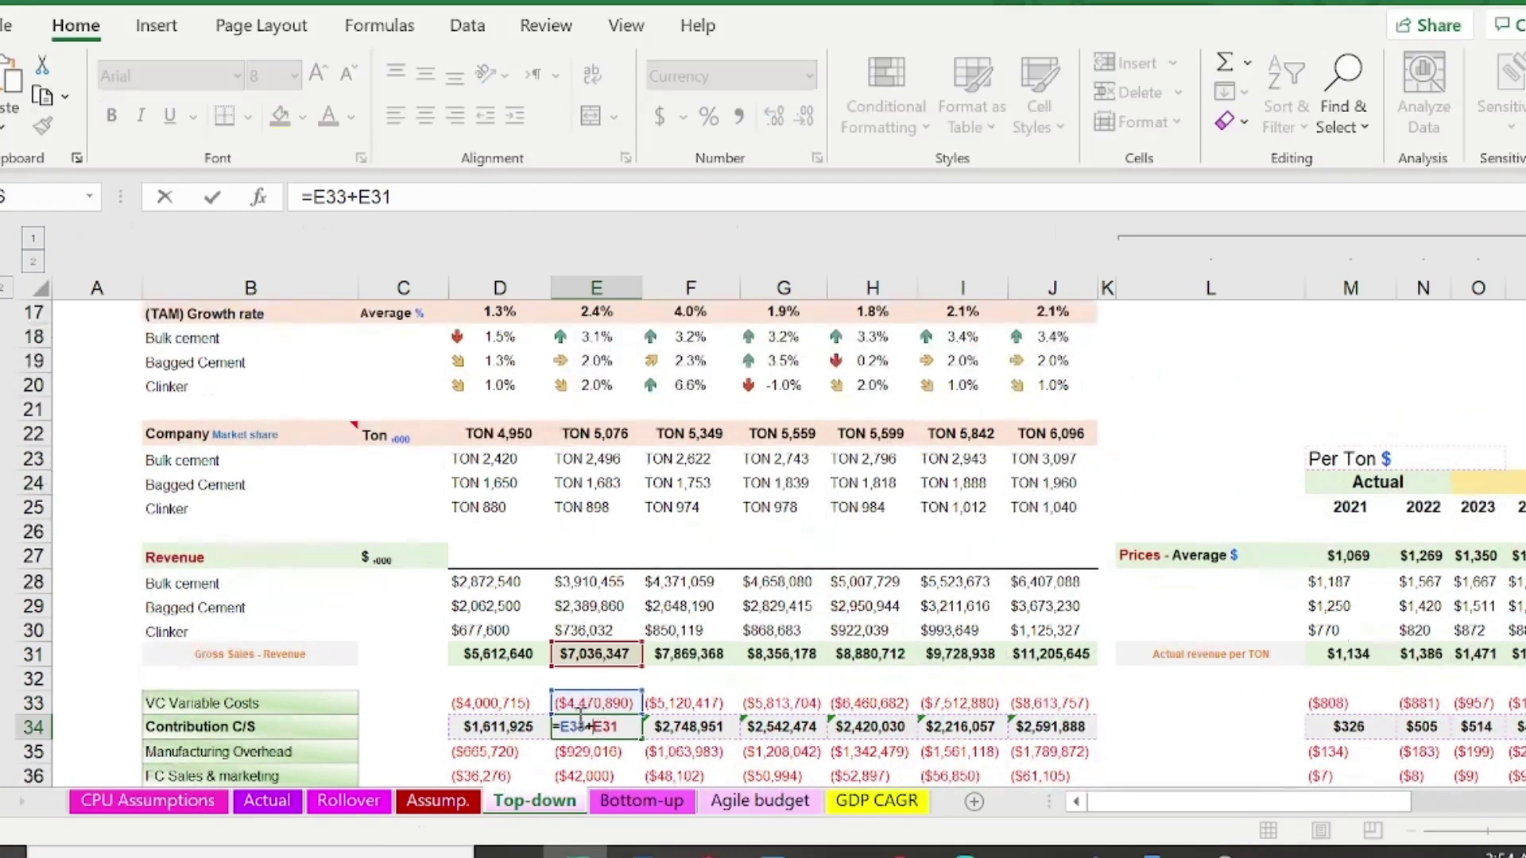
key("Escape")
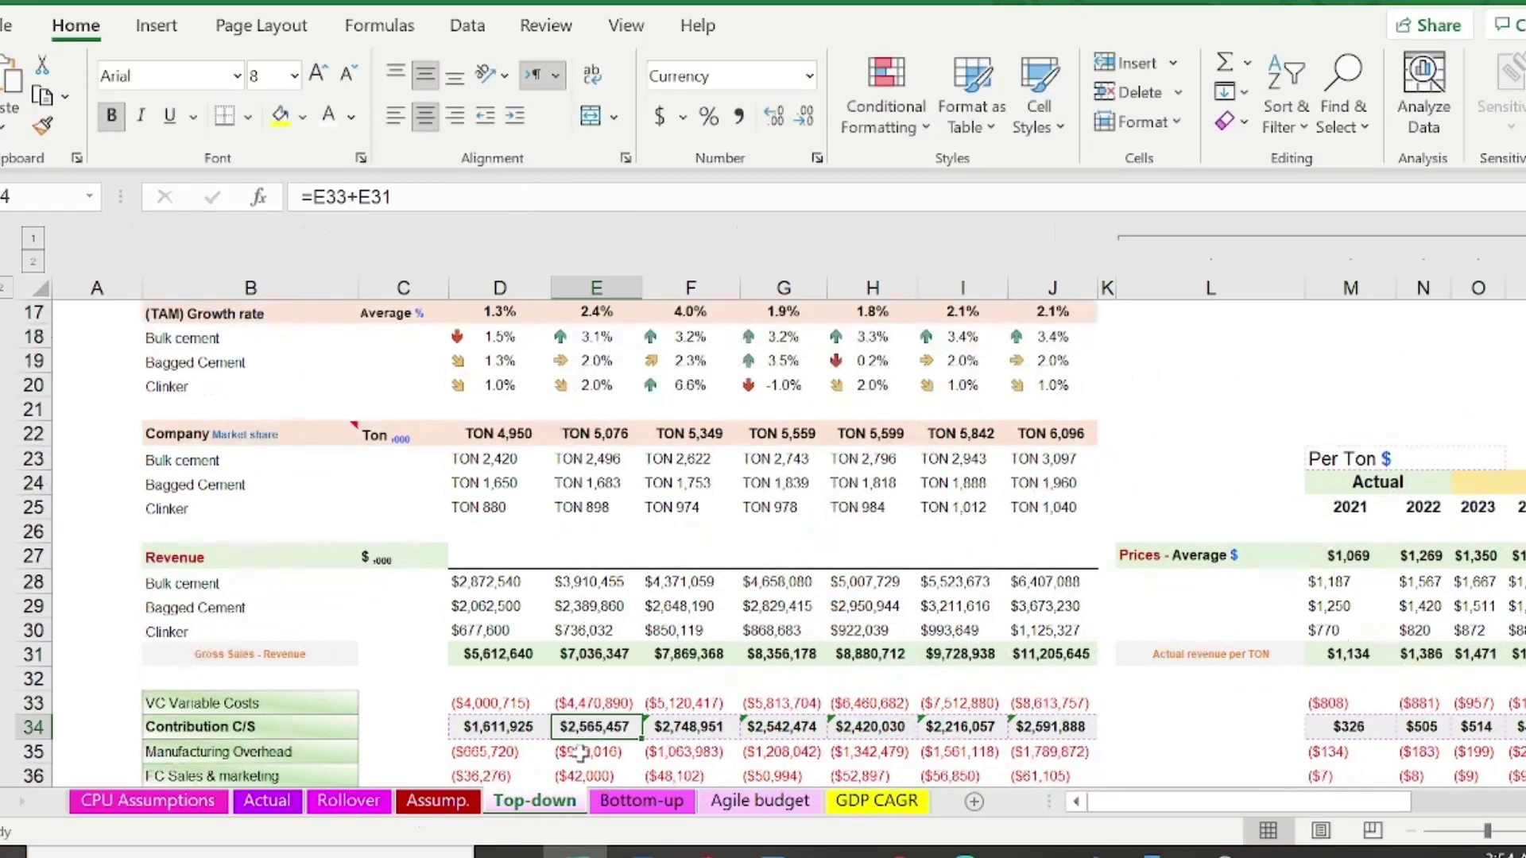
- Inspect the 2022 manufacturing overhead, sales and marketing, and G&A cost cells and the Total Fixed Costs sum
left_click(581, 752)
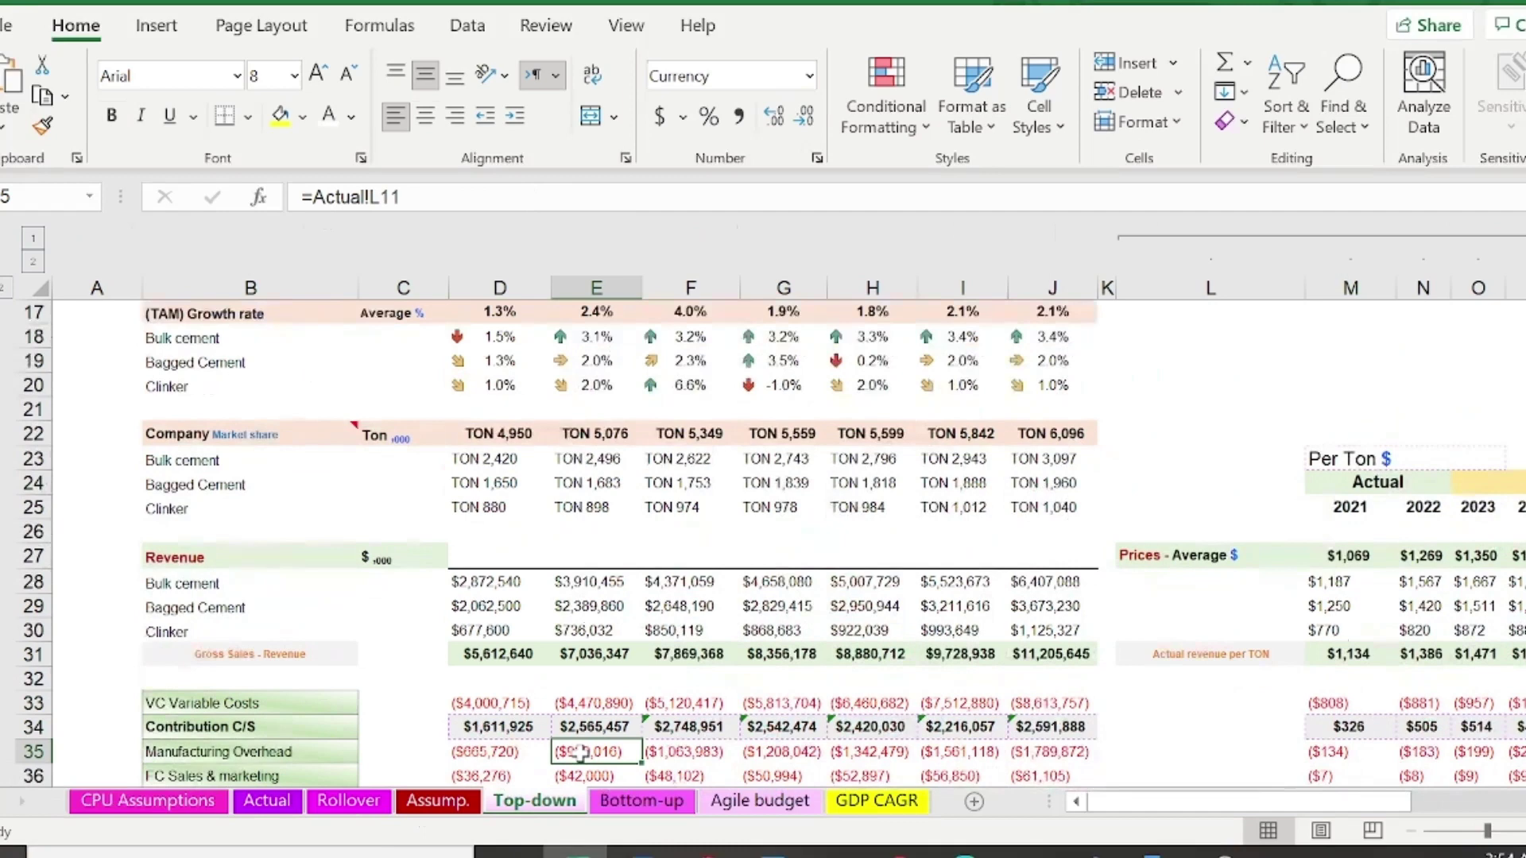
left_click(598, 775)
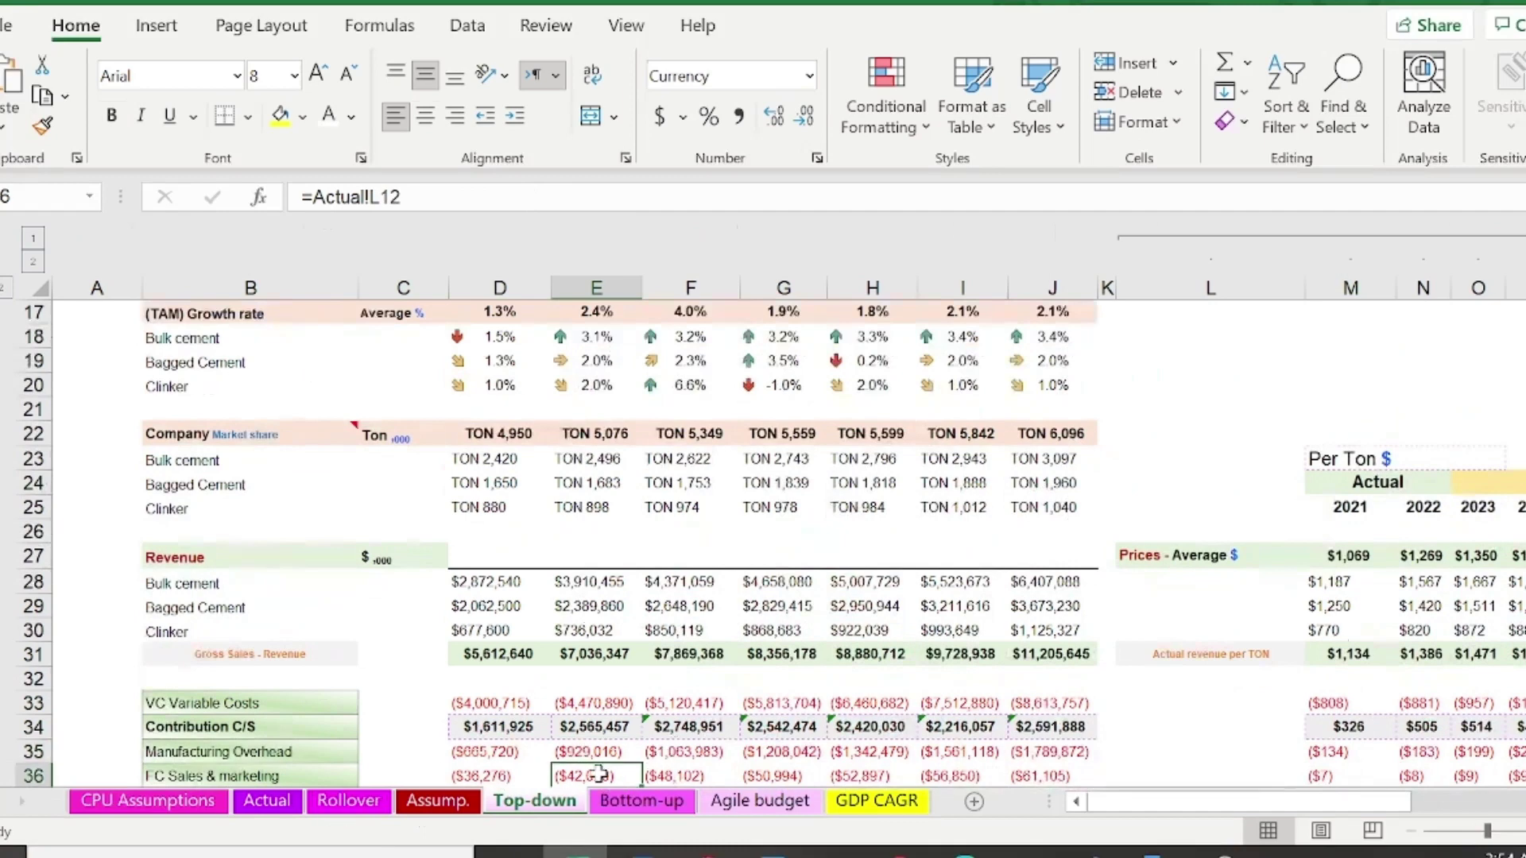
key("Down")
key("Down")
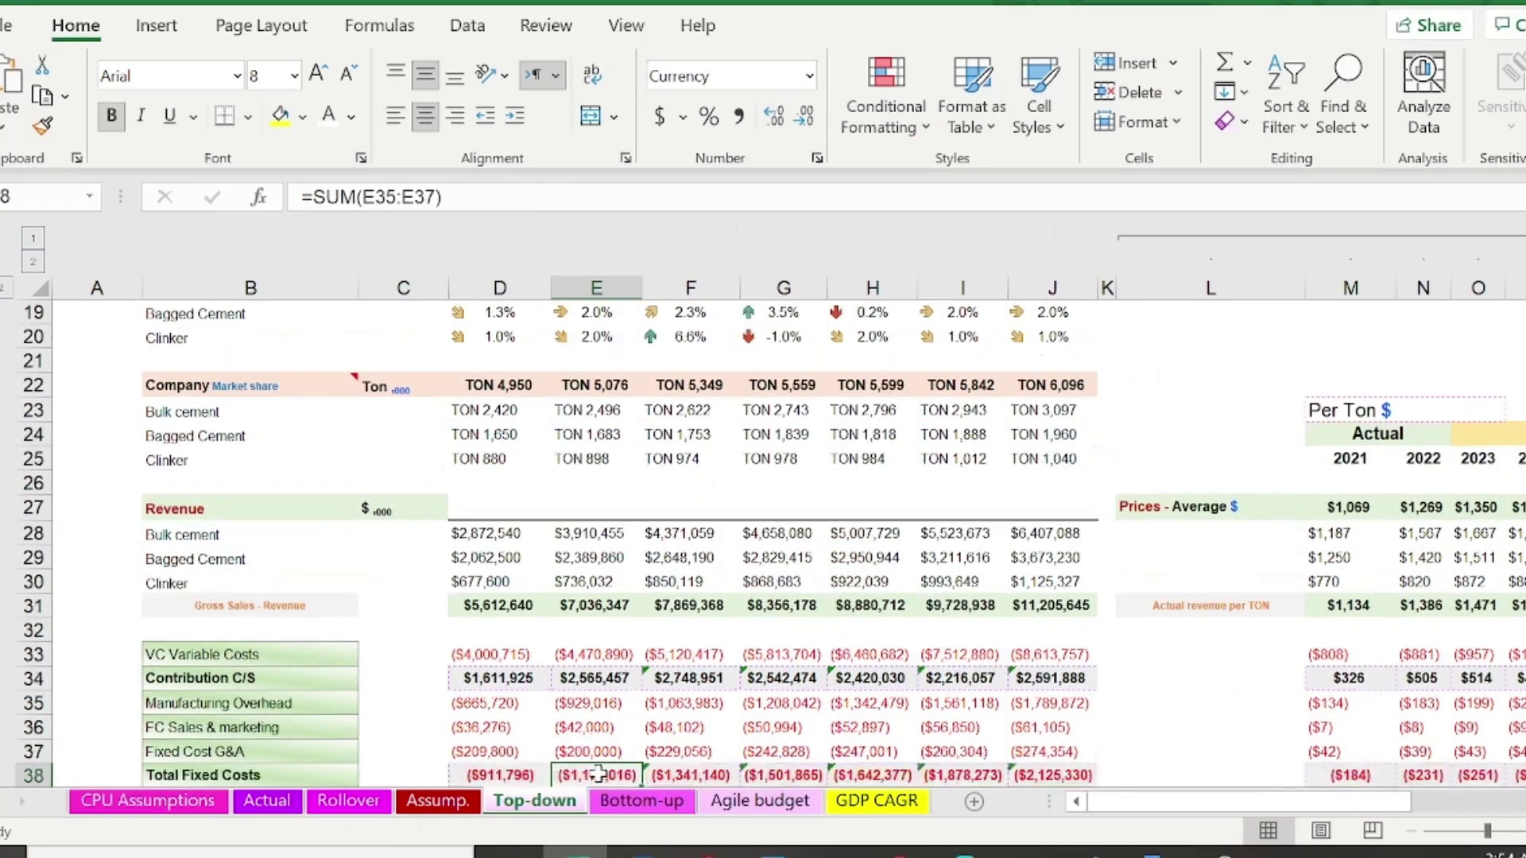
double_click(597, 775)
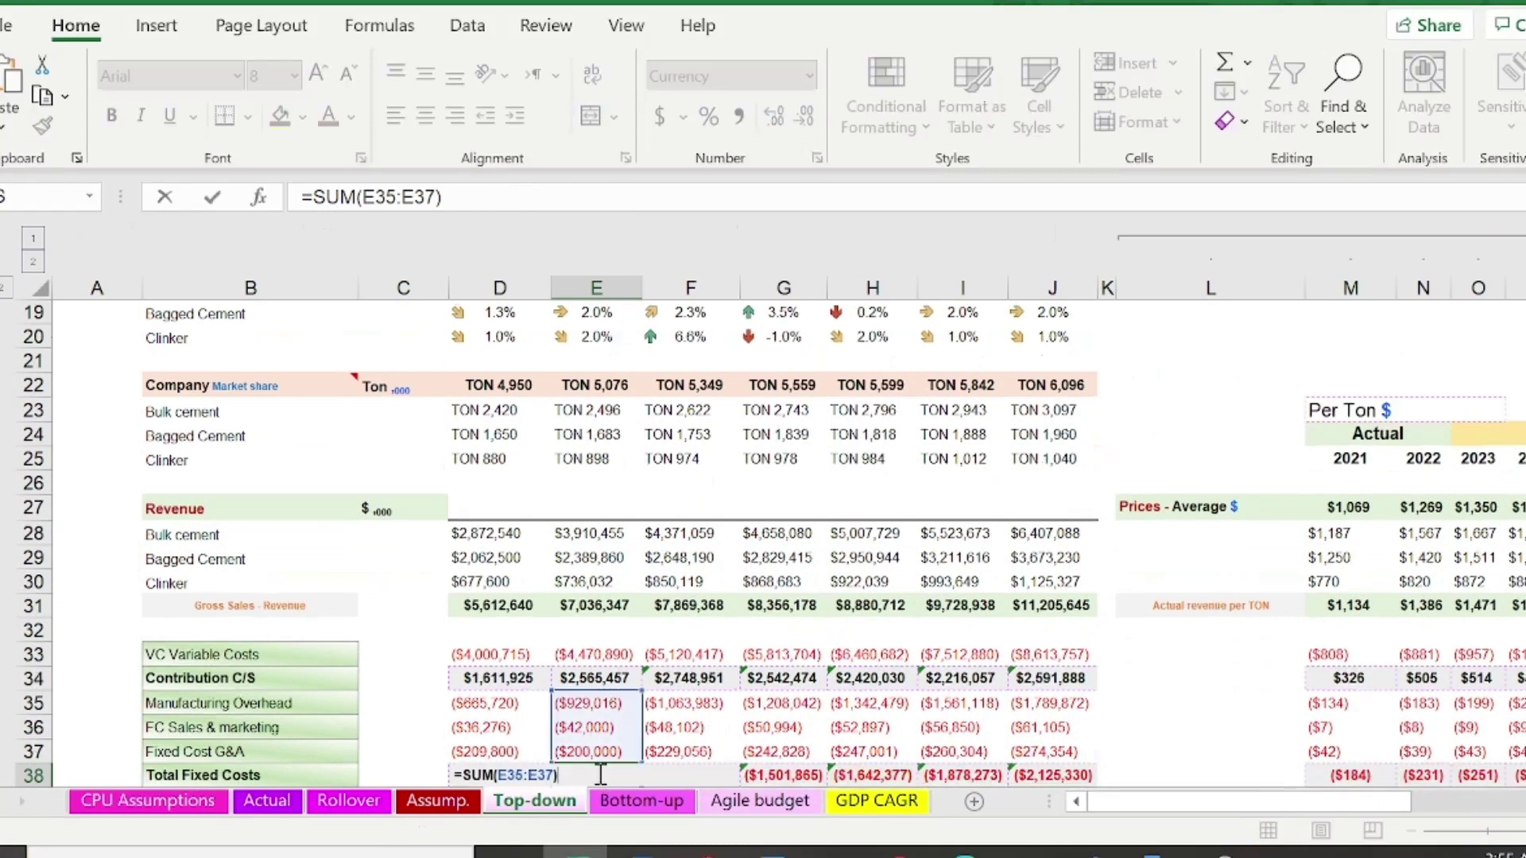
key("Escape")
- Inspect the 2022 Other Operating Income/Expenses link and the references in the 2022 EBITDA formula
key("Down")
key("Down")
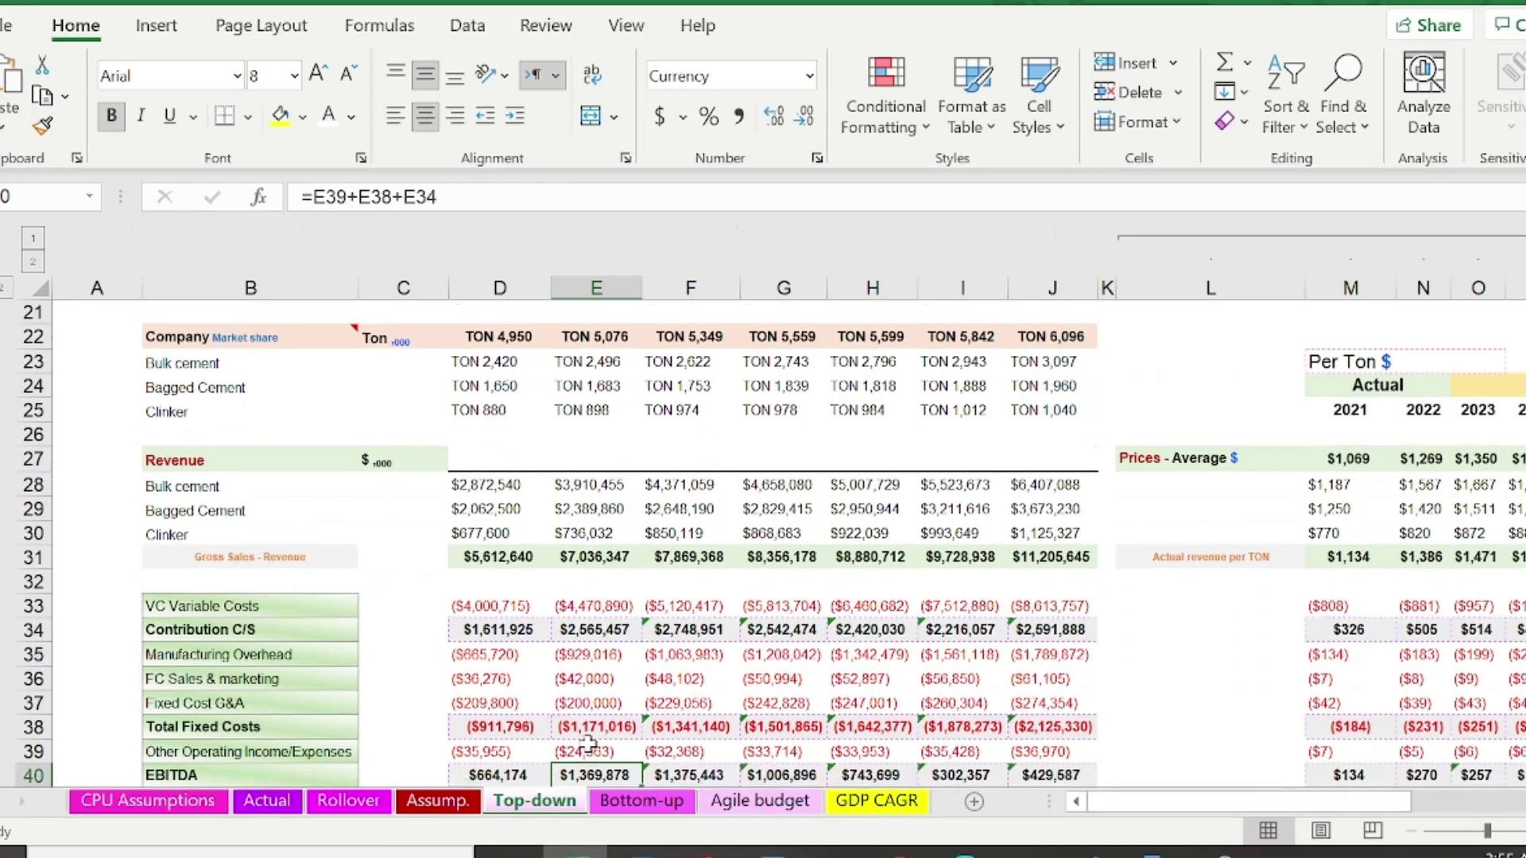
key("Up")
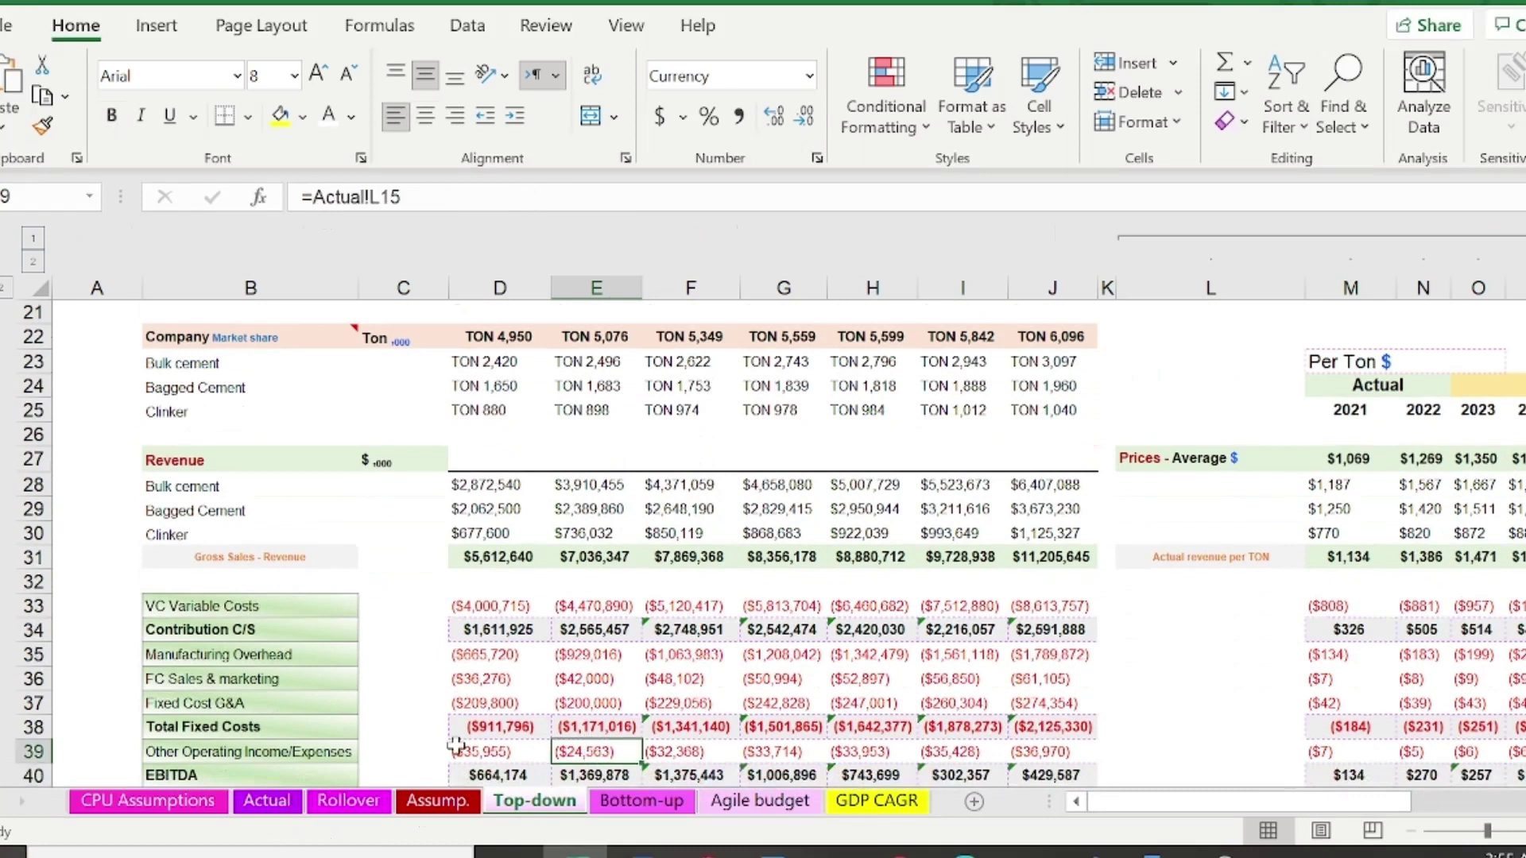
key("Down")
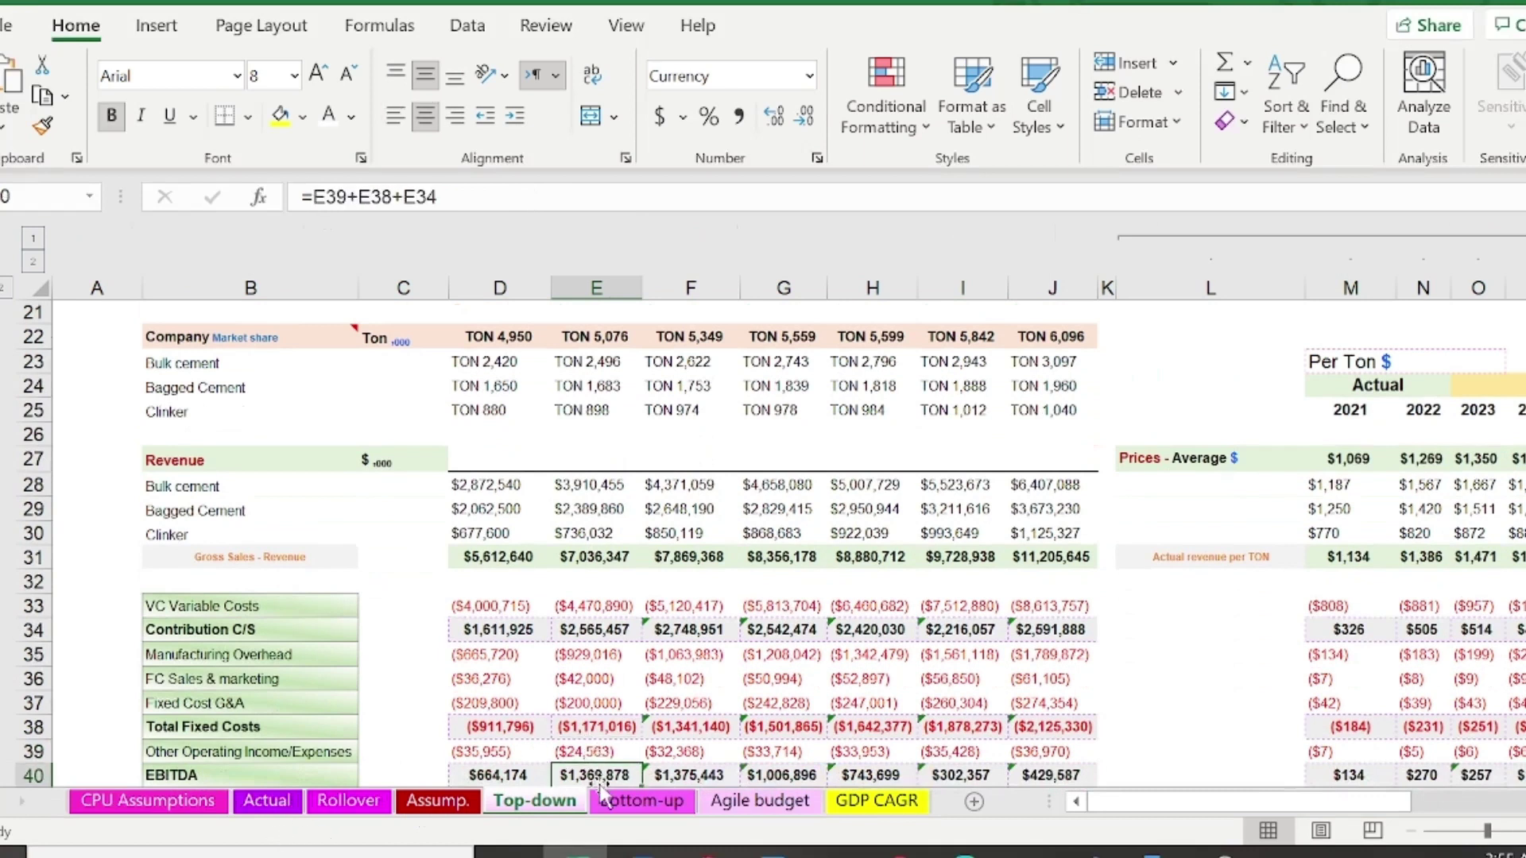
double_click(599, 773)
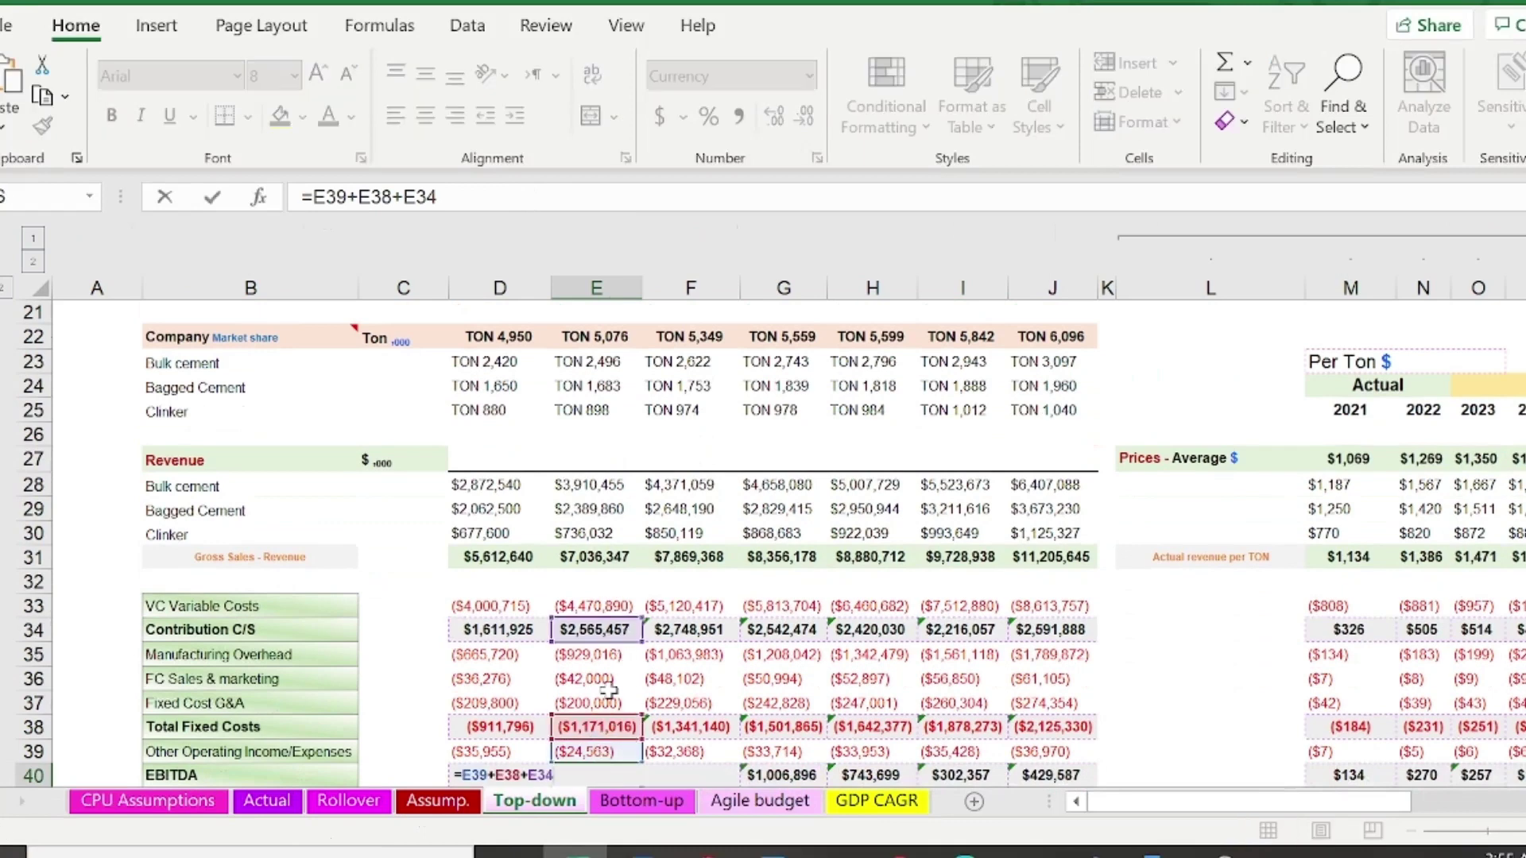
key("Escape")
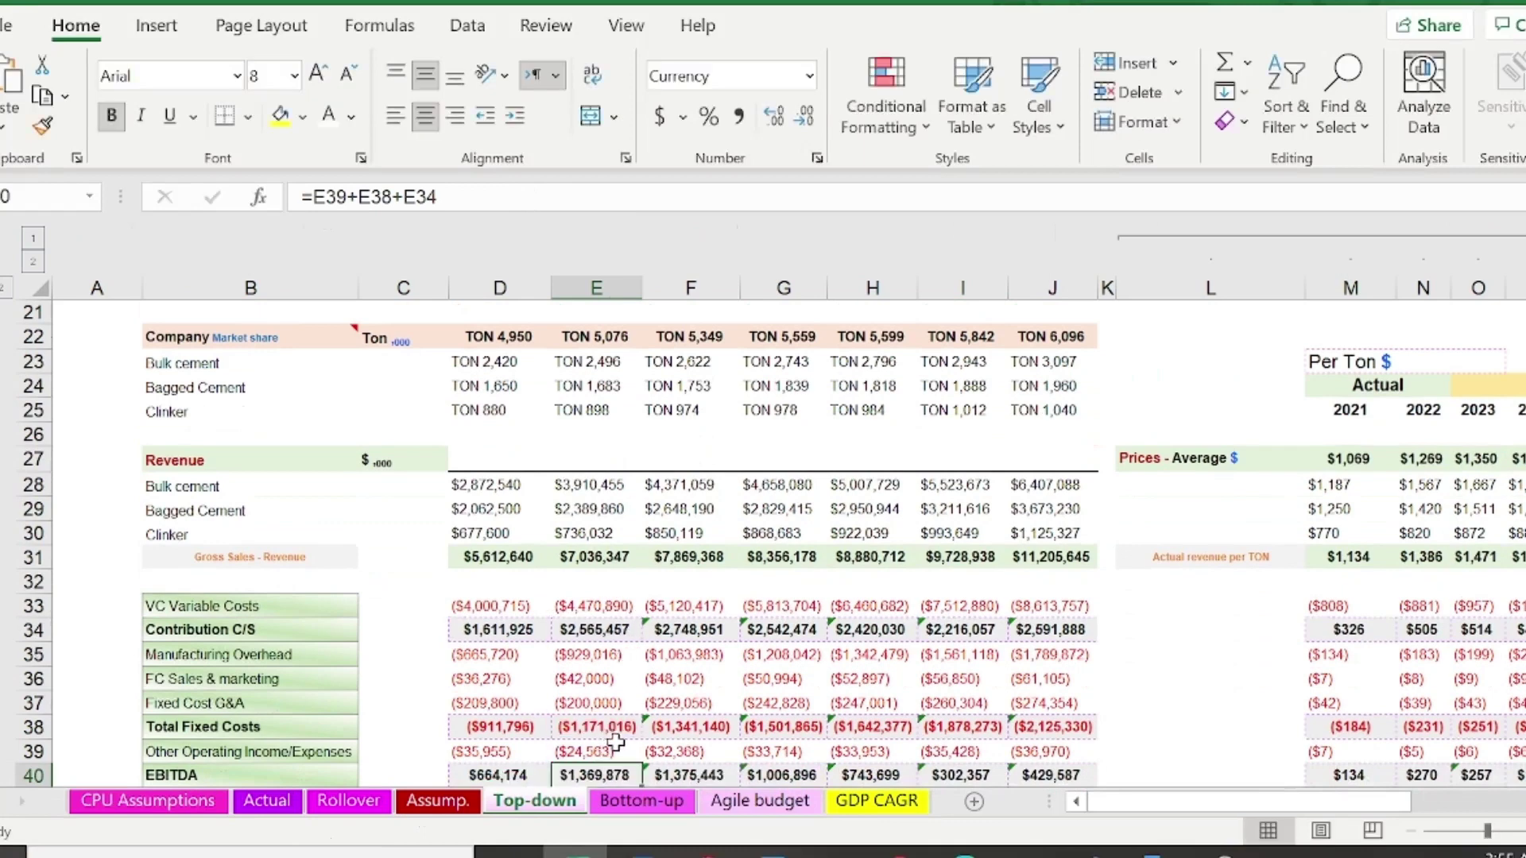
- Inspect the 2022 Depreciation & Amortization link and the 2022 EBIT formula
key("Down")
key("Down")
key("Down")
key("Down")
key("Down")
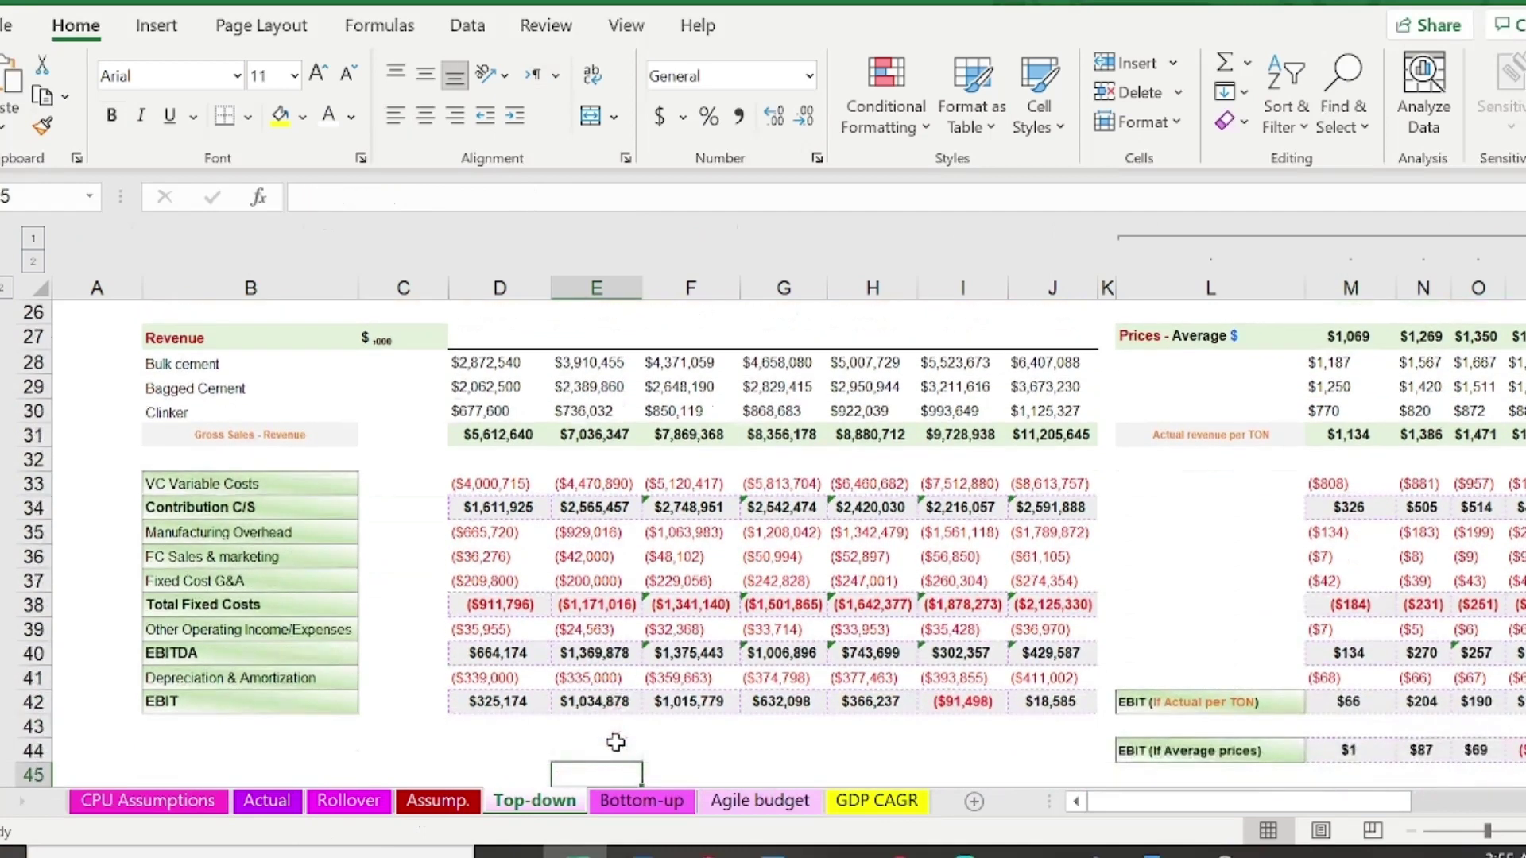
left_click(608, 677)
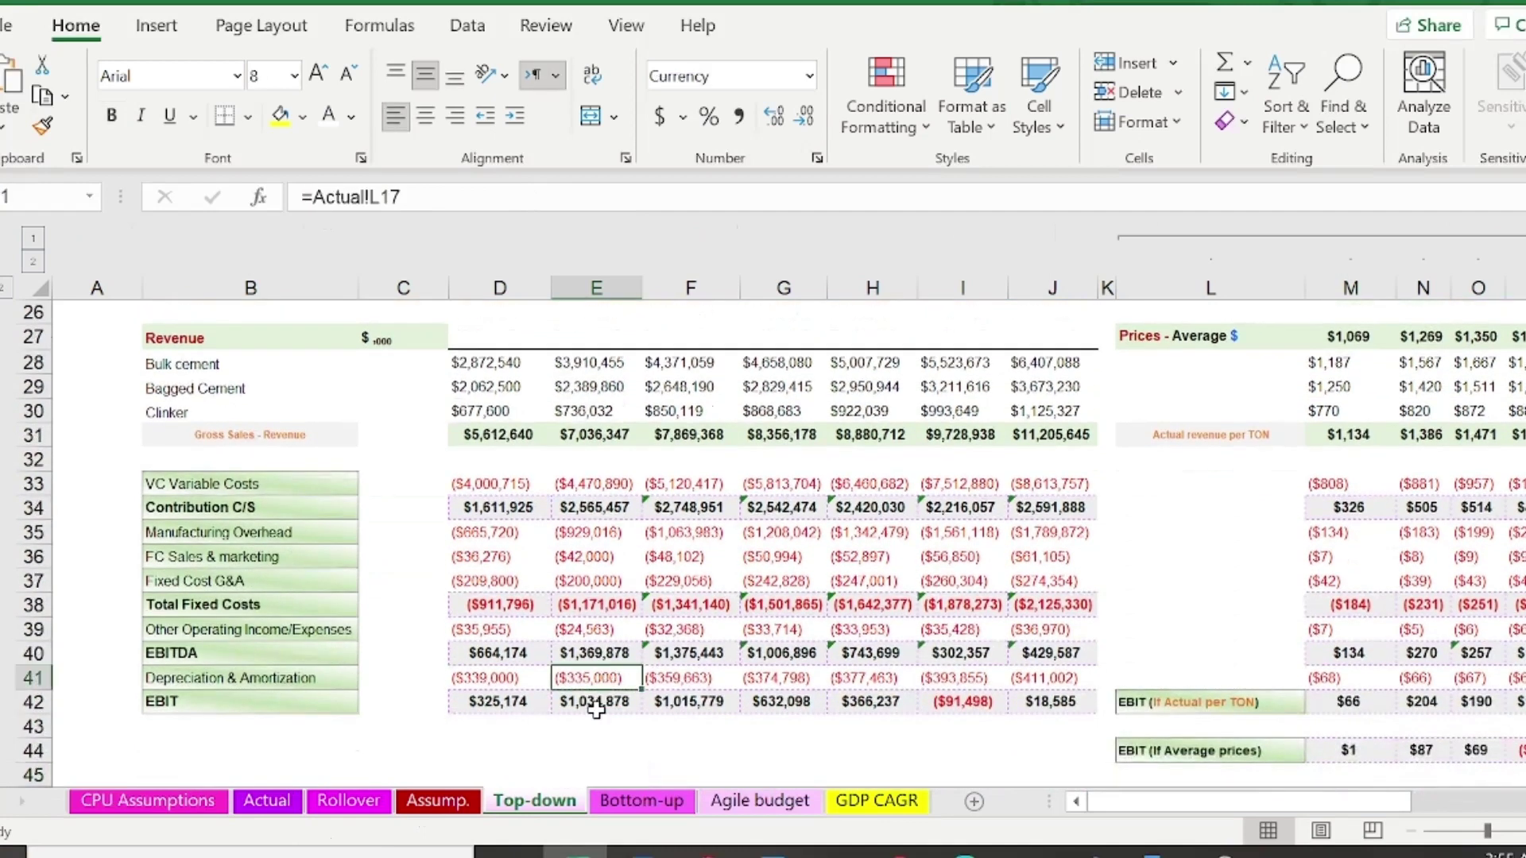
left_click(595, 707)
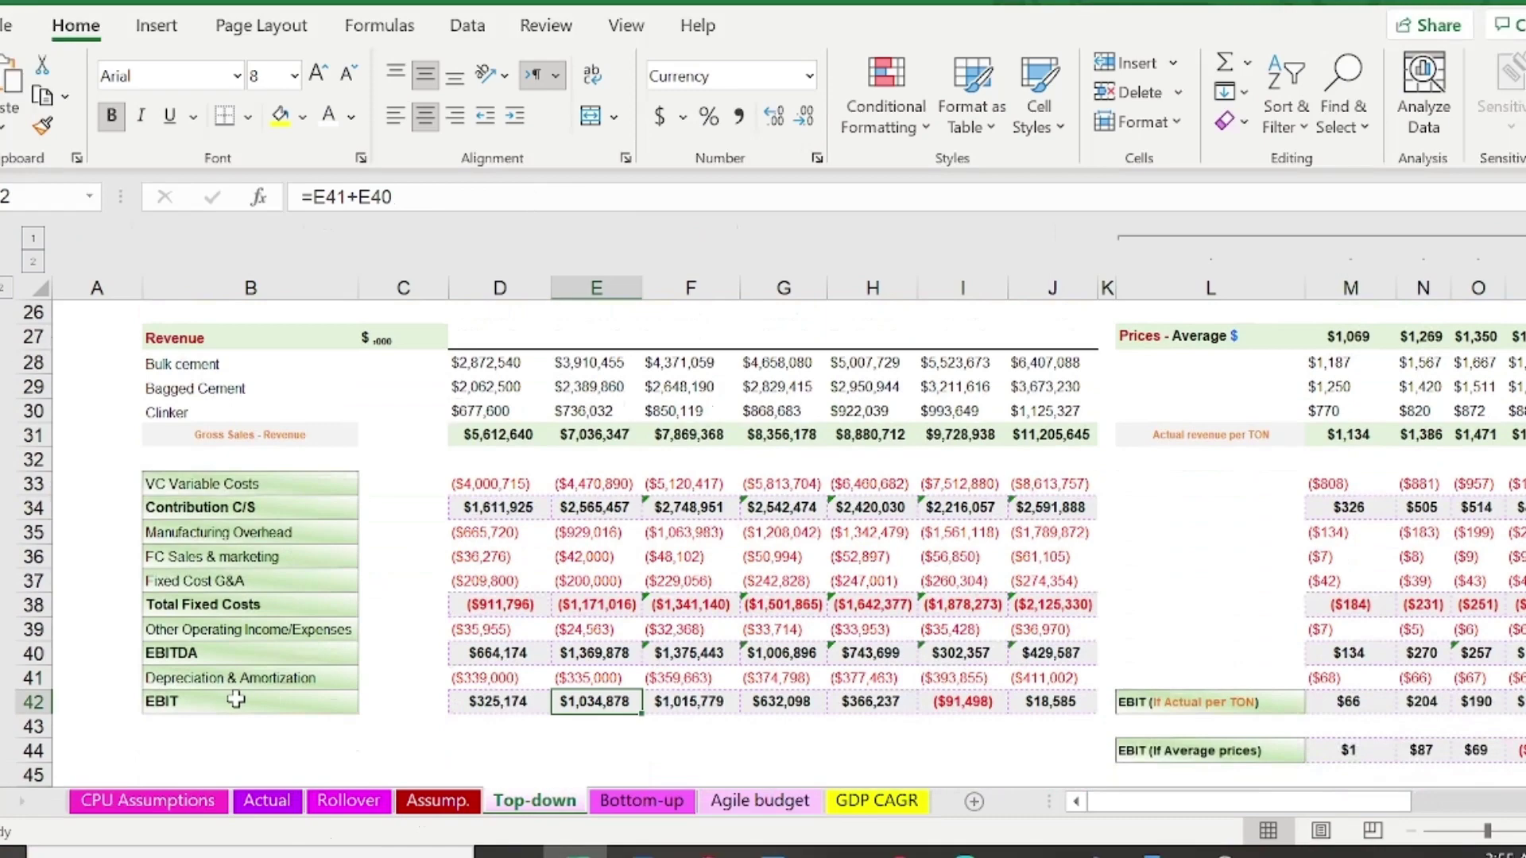